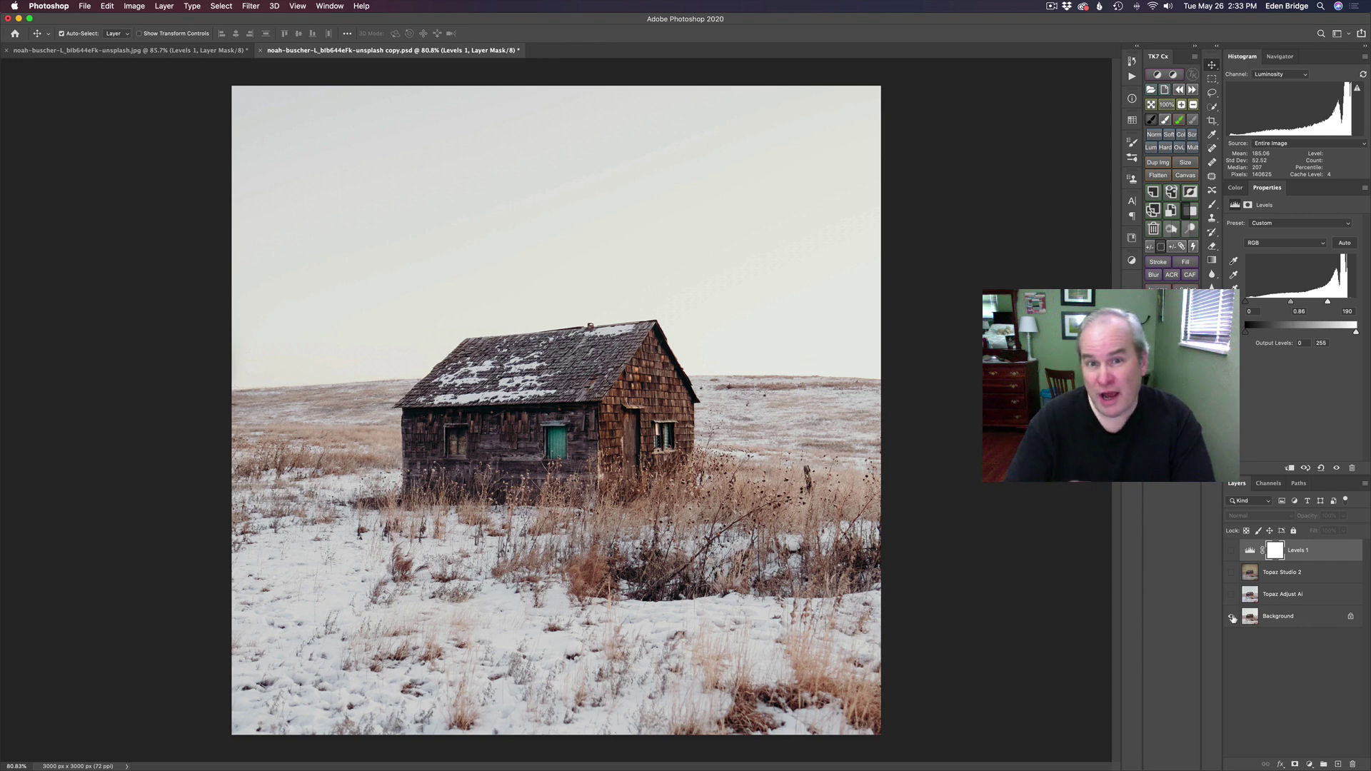
Toggle between the original Background and the full edited layer stack to compare before and after
{"action": "left_click", "coordinate": [1232, 617], "text": "alt"}
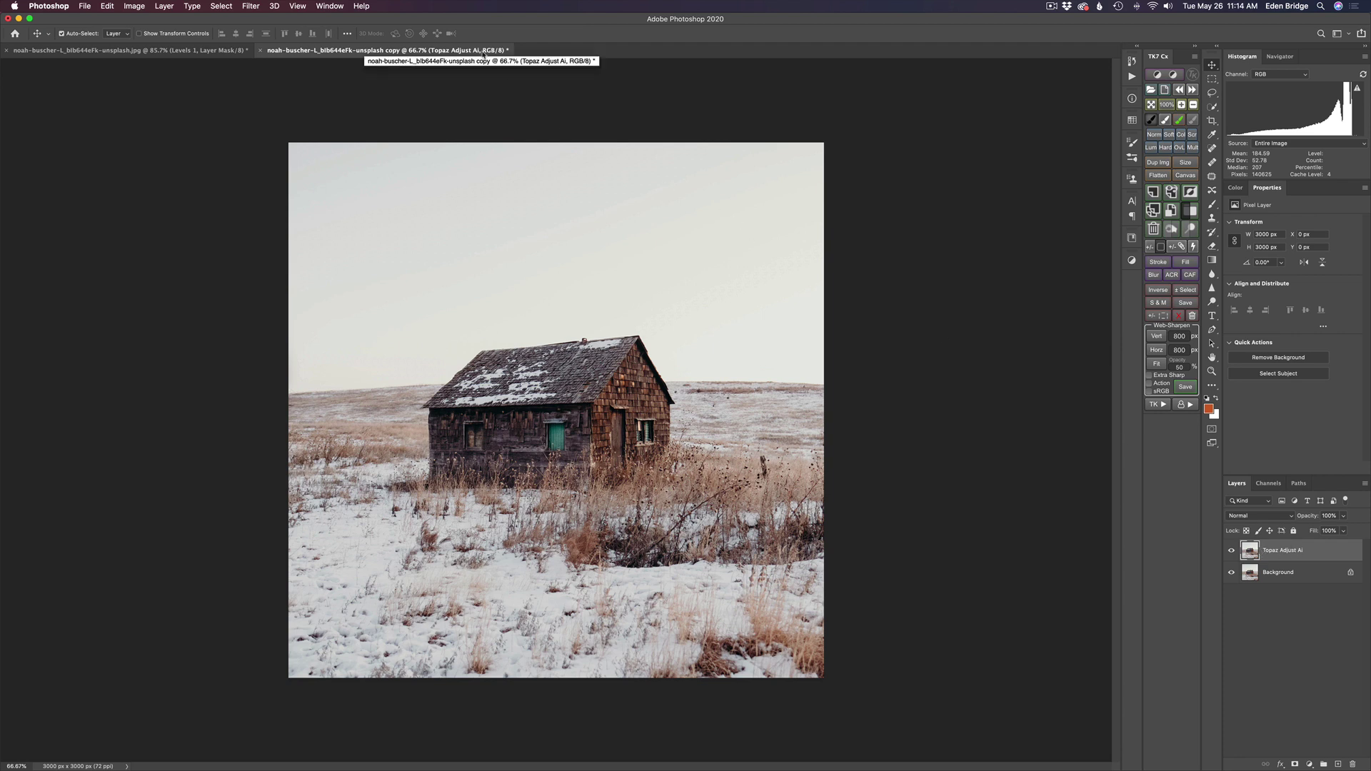
Run the Topaz Adjust AI filter on the Topaz Adjust AI layer and set Auto Adjust AI to Standard
{"action": "left_click", "coordinate": [254, 8]}
{"action": "mouse_move", "coordinate": [308, 298]}
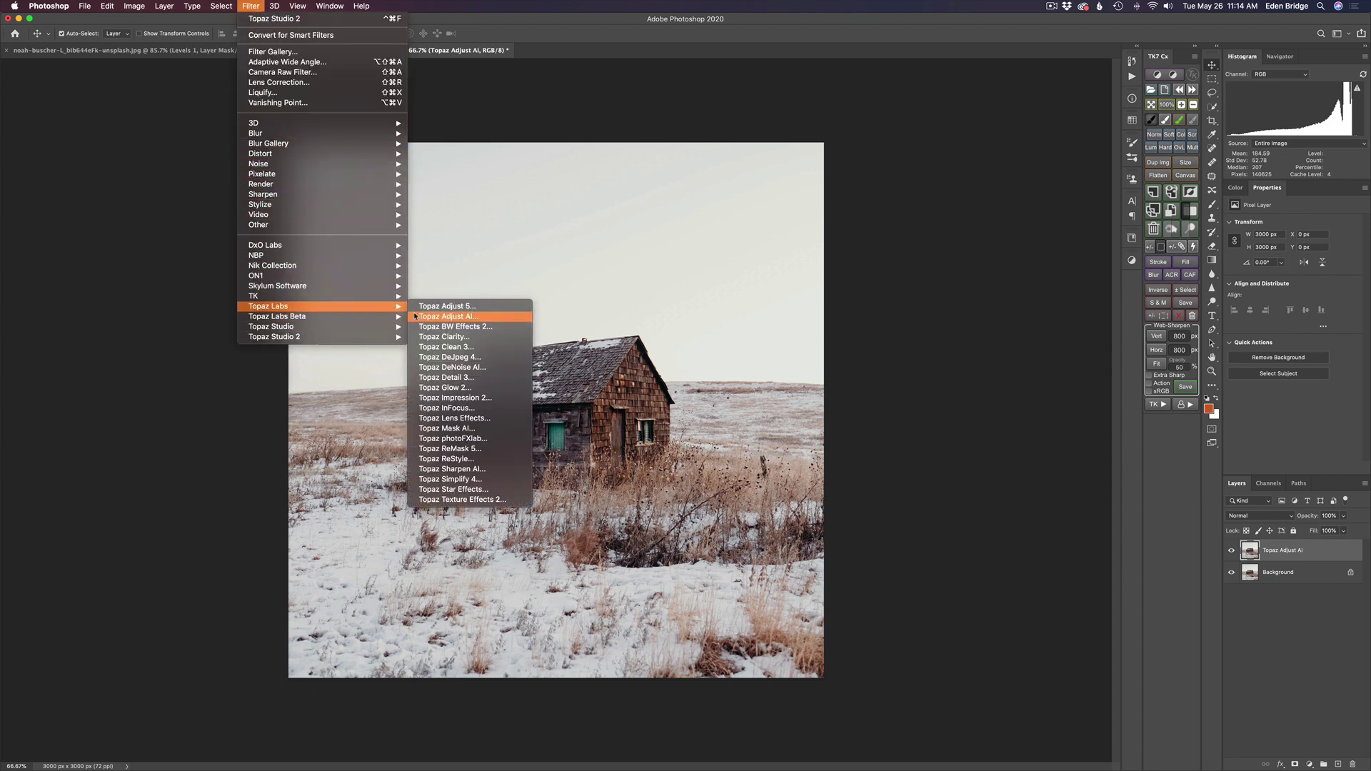
{"action": "left_click", "coordinate": [437, 318]}
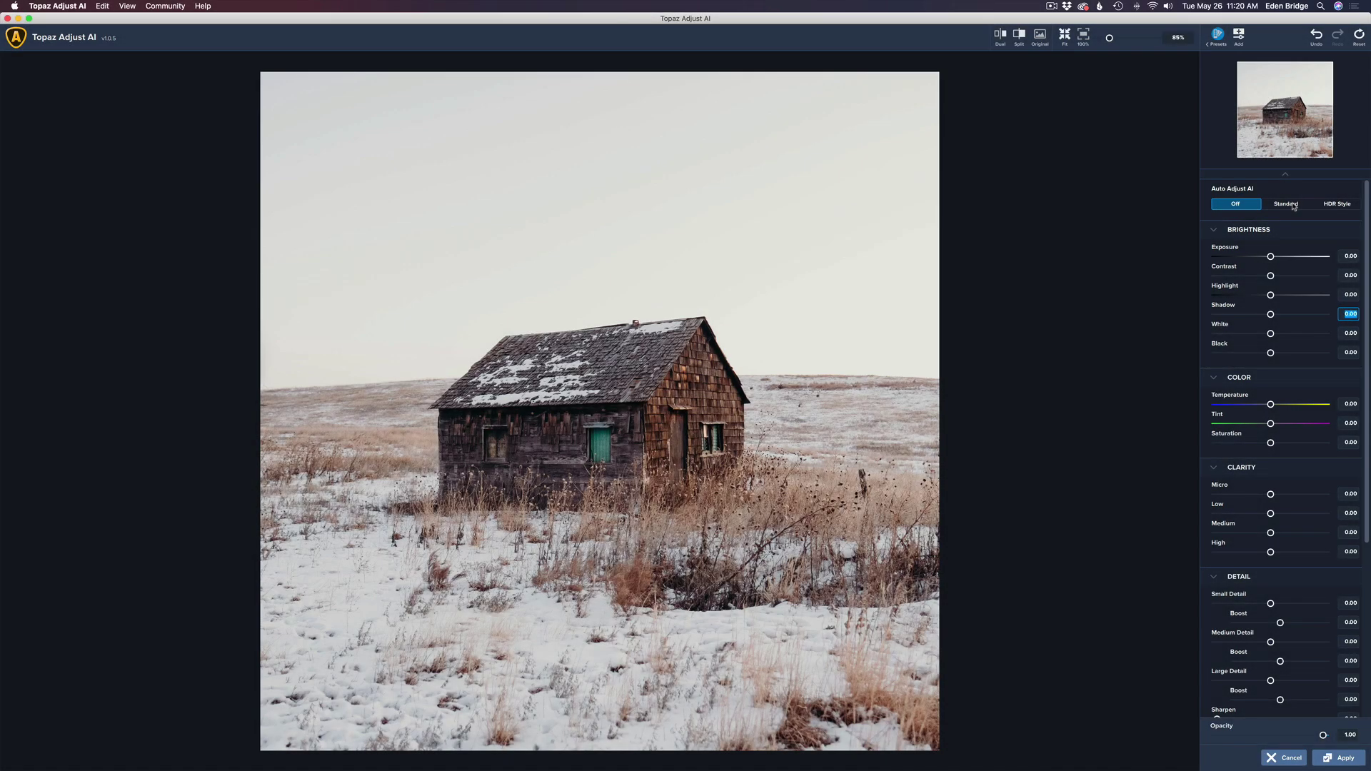
{"action": "left_click", "coordinate": [1286, 204]}
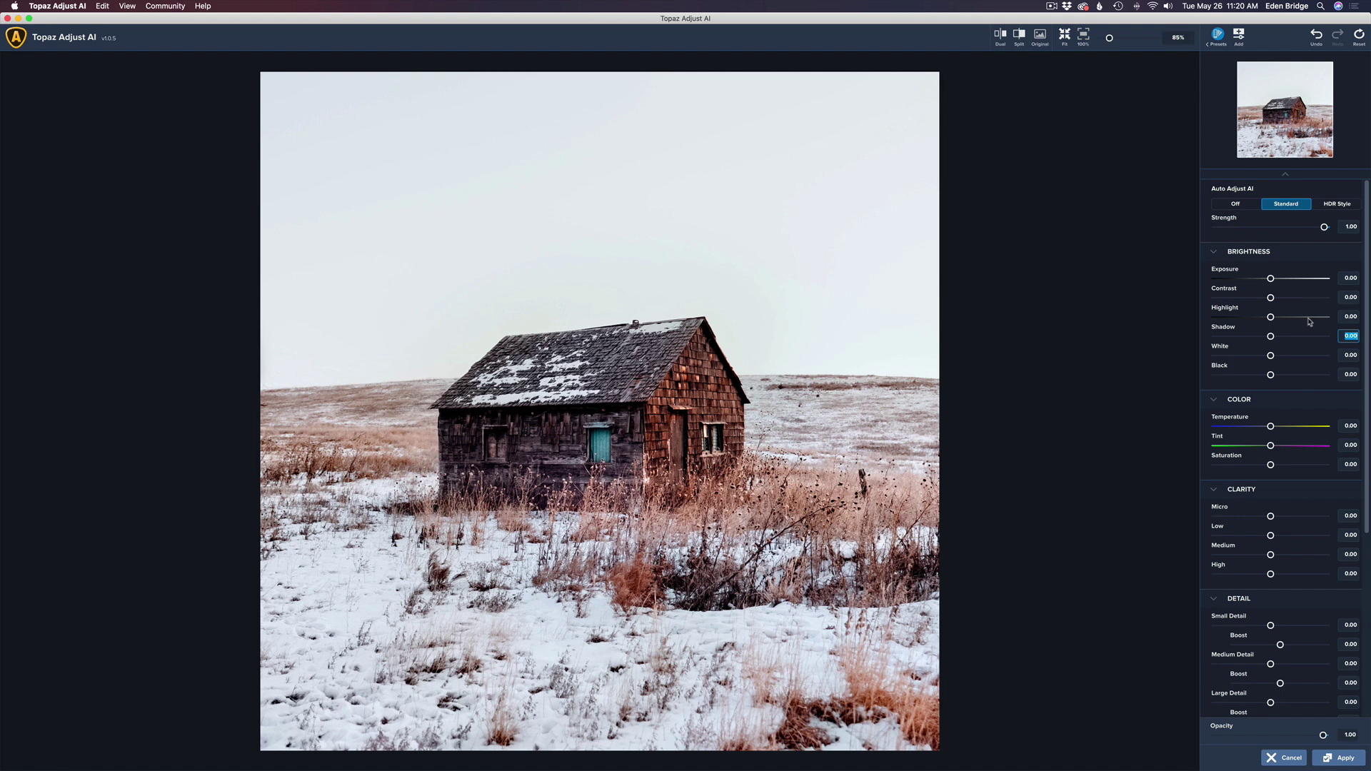
Set Shadow to 1.00, Highlight to -0.69 and Saturation to -0.30, comparing the result with the original image
{"action": "left_click_drag", "start_coordinate": [1272, 336], "coordinate": [1369, 336]}
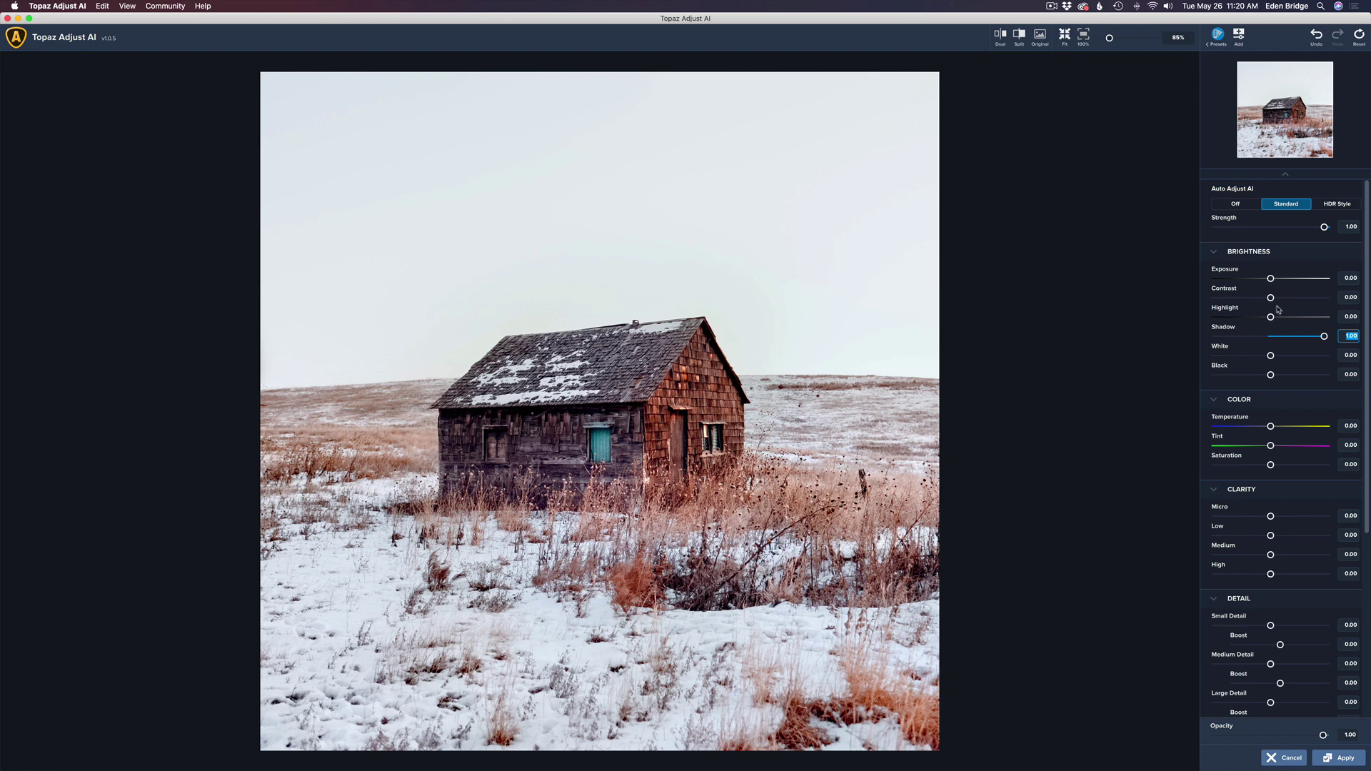
{"action": "left_click_drag", "start_coordinate": [1271, 316], "coordinate": [1234, 318]}
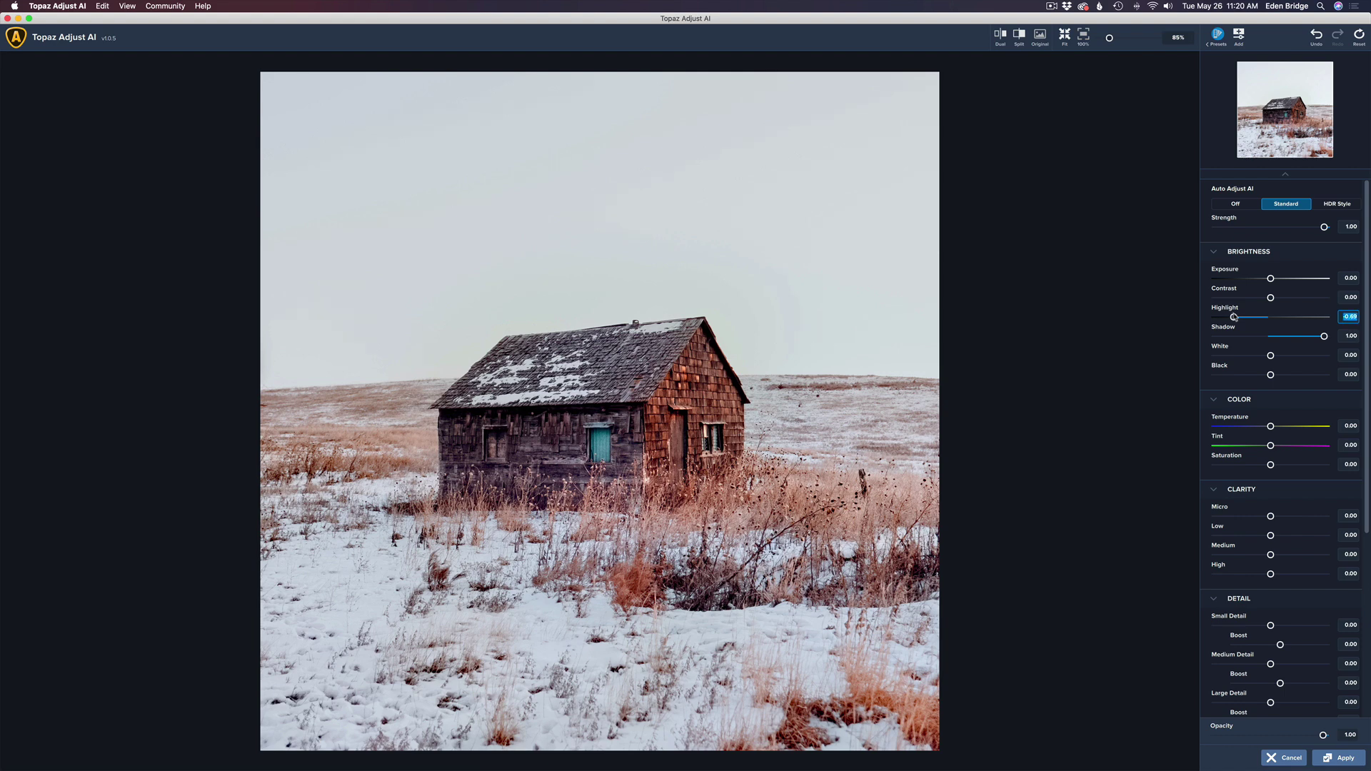
{"action": "left_click", "coordinate": [1271, 465]}
{"action": "left_click_drag", "start_coordinate": [1270, 466], "coordinate": [1257, 467]}
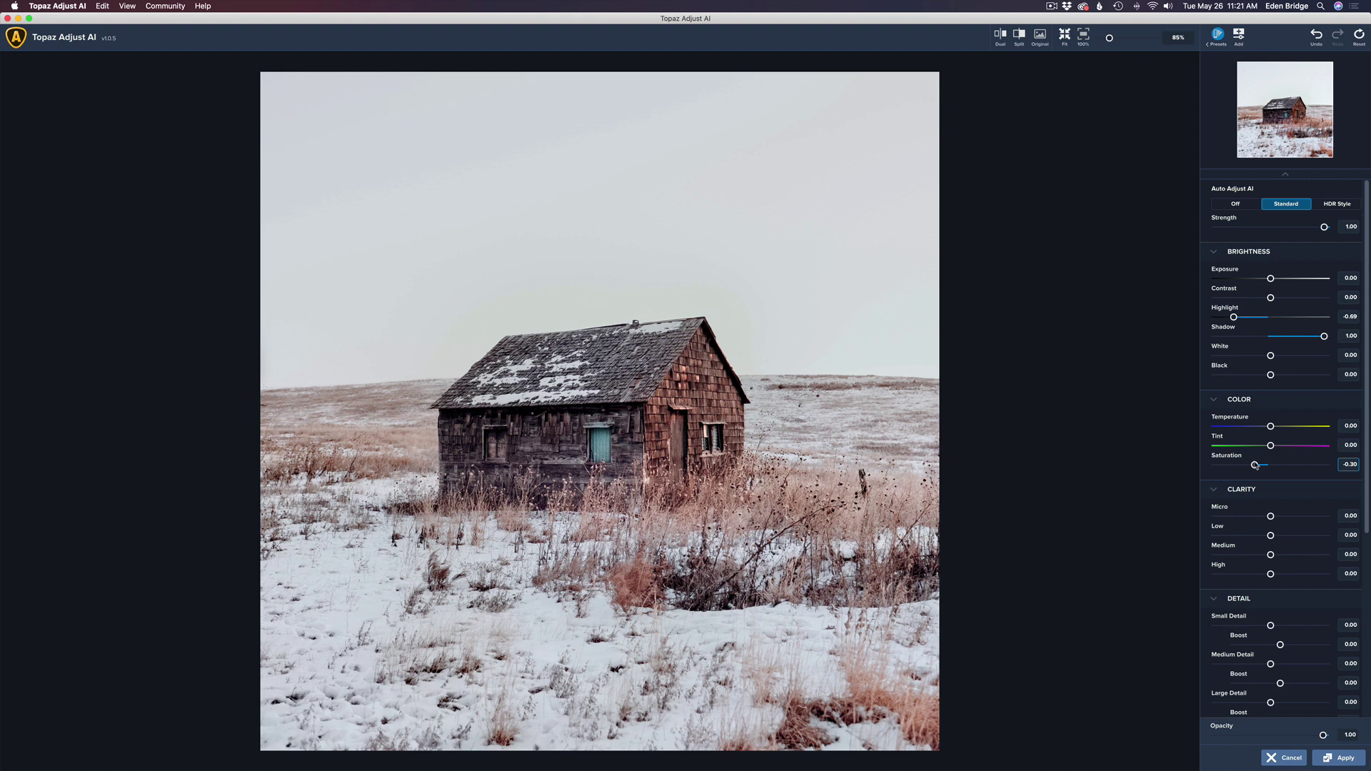
{"action": "left_click", "coordinate": [1256, 465]}
{"action": "left_click", "coordinate": [1043, 37]}
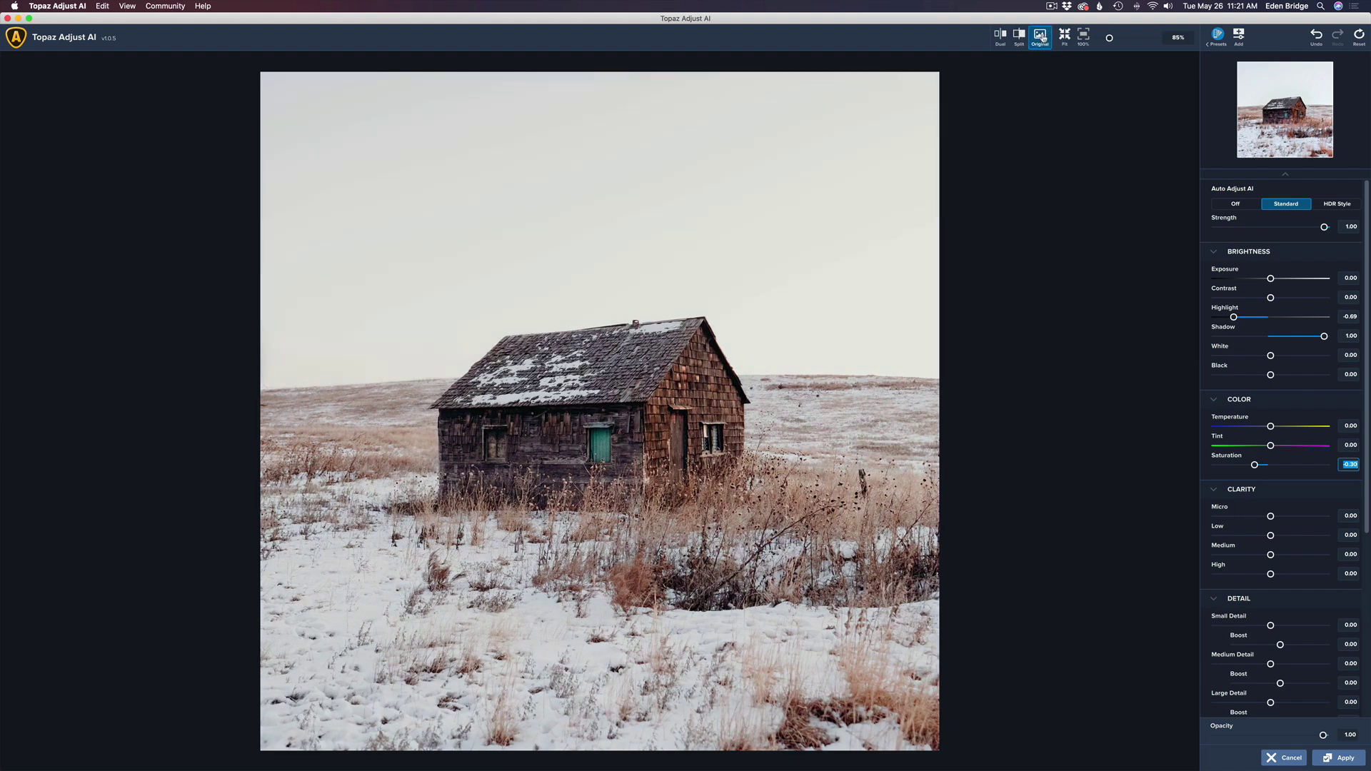
{"action": "left_click", "coordinate": [1043, 37]}
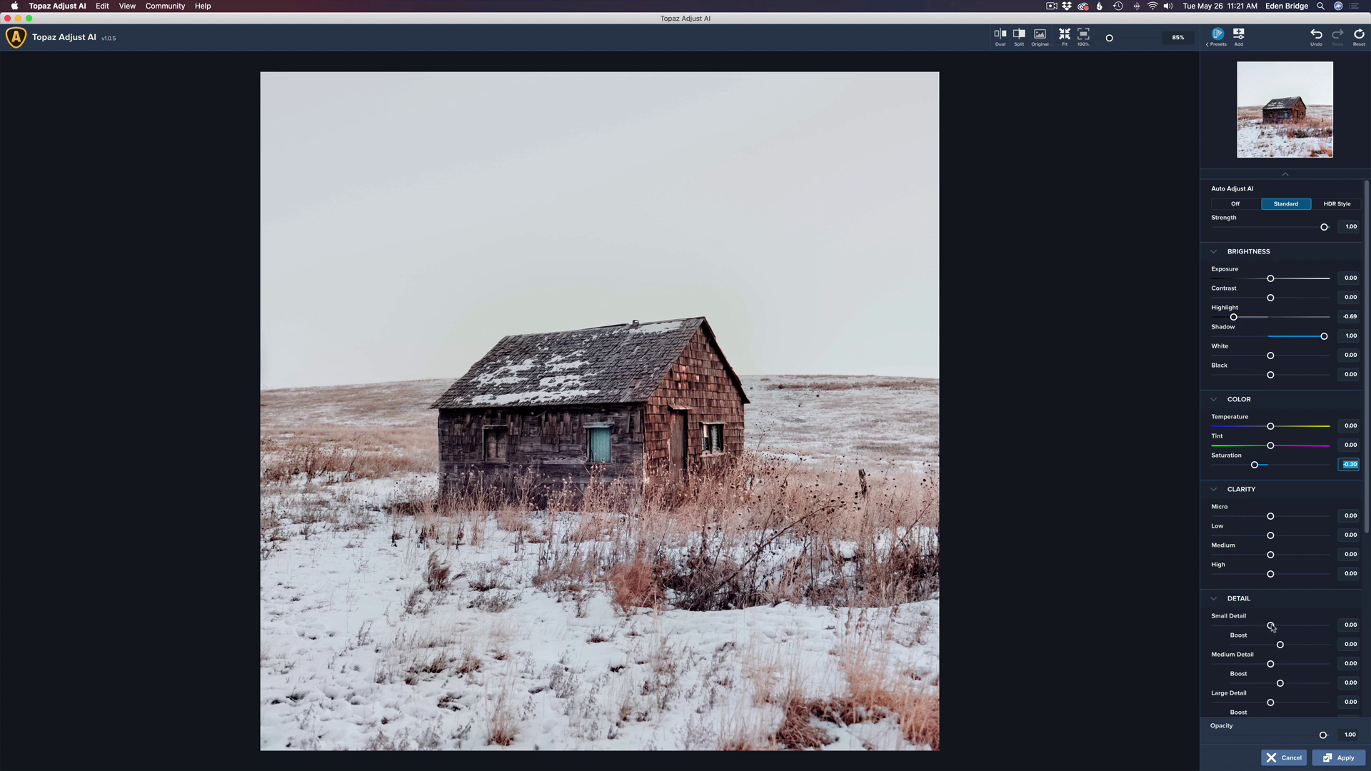
Soften the image by setting Small Detail to -0.17, Medium Detail to -0.49 and Large Detail to -0.33, checking it against the original
{"action": "left_click_drag", "start_coordinate": [1272, 627], "coordinate": [1262, 627]}
{"action": "left_click_drag", "start_coordinate": [1271, 666], "coordinate": [1244, 664]}
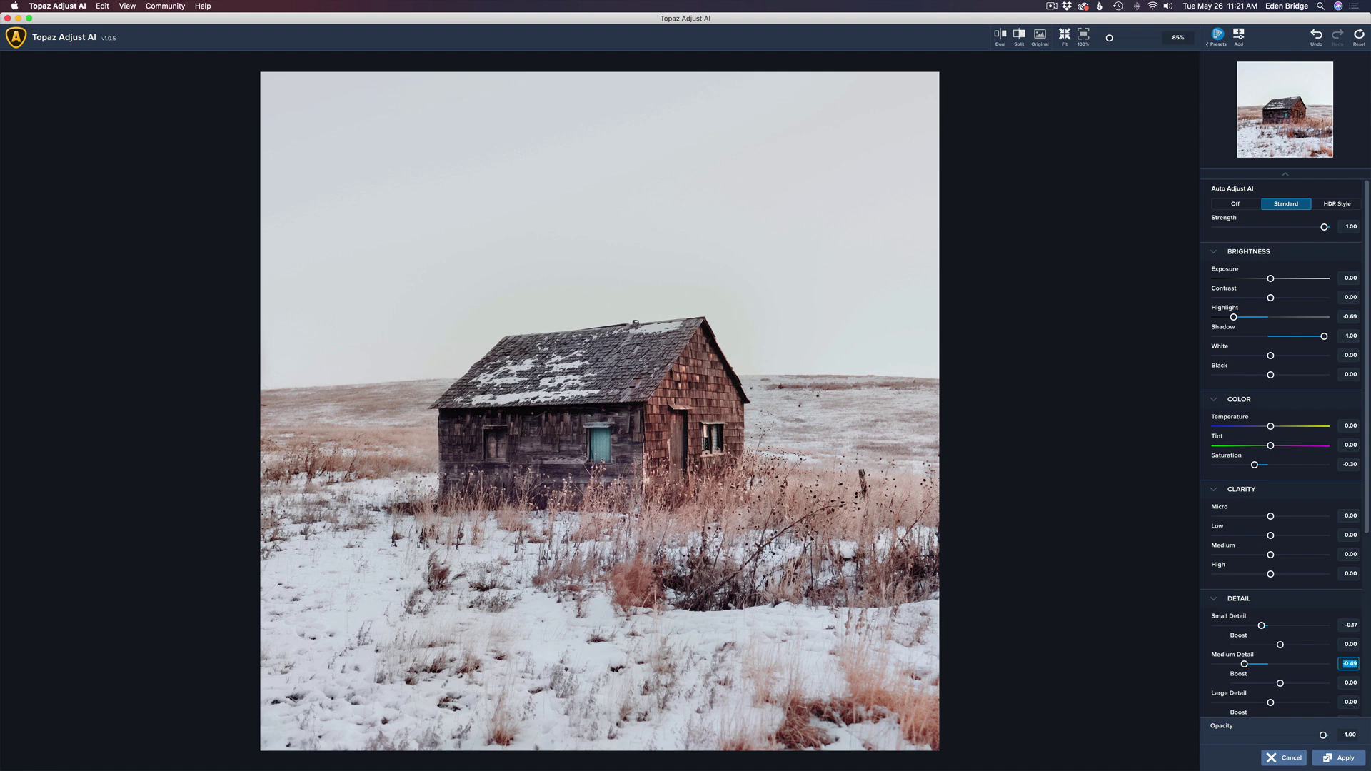
{"action": "scroll", "coordinate": [1257, 634], "scroll_direction": "down", "scroll_amount": 3}
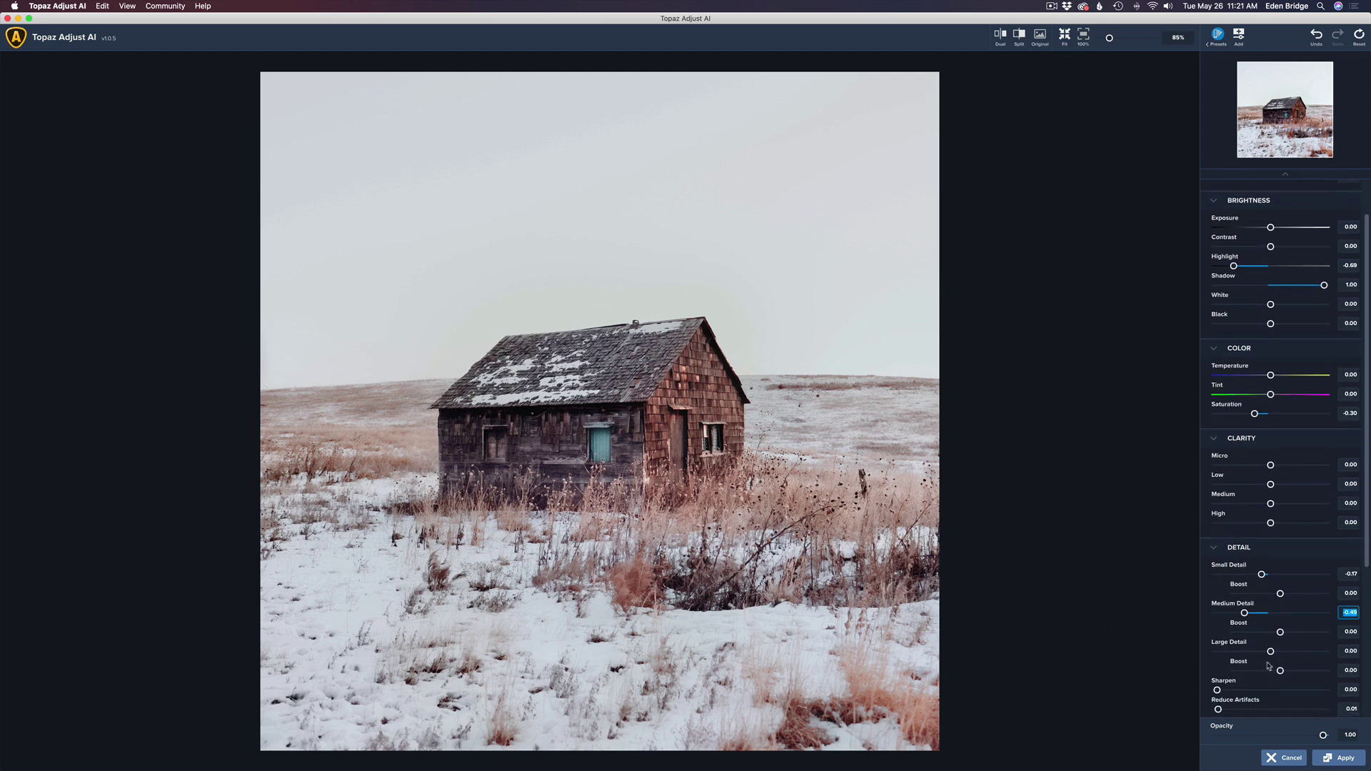
{"action": "left_click", "coordinate": [1270, 653]}
{"action": "left_click_drag", "start_coordinate": [1270, 654], "coordinate": [1253, 653]}
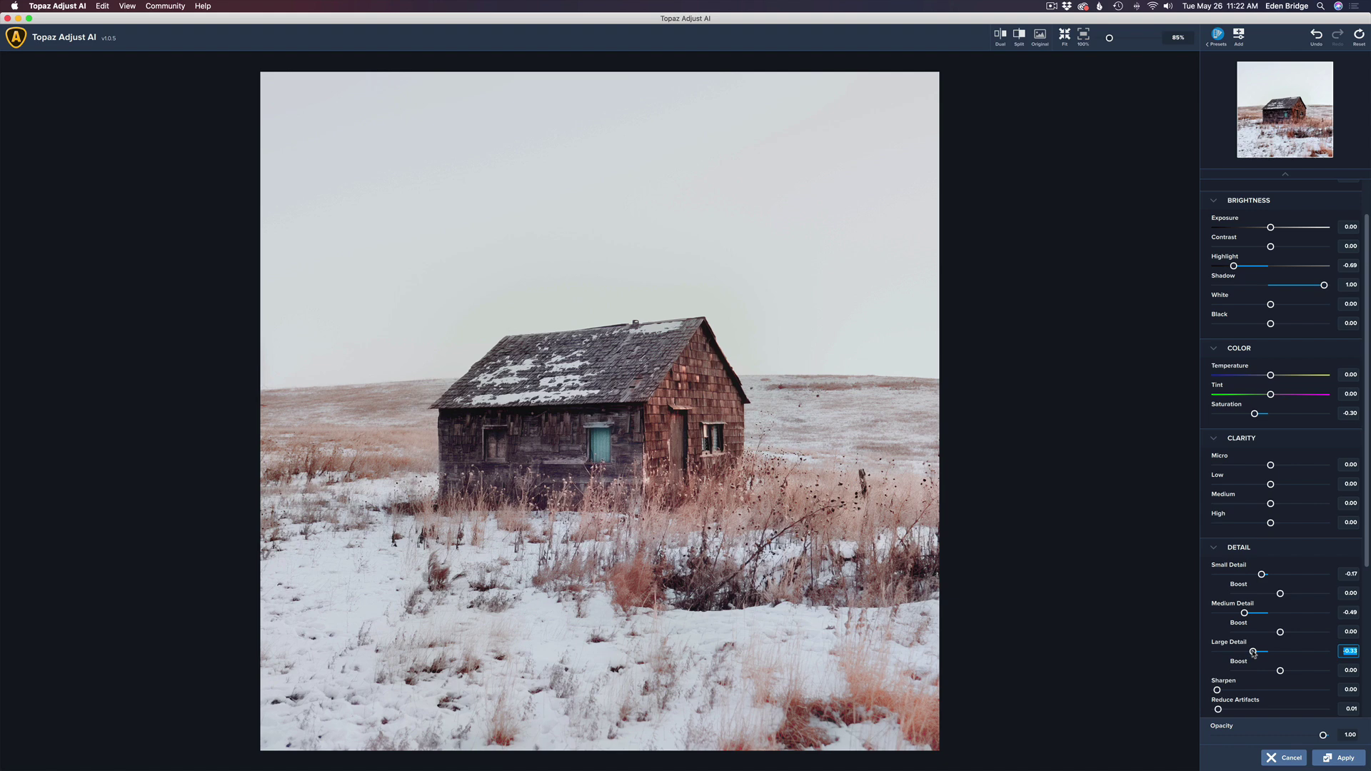
{"action": "left_click", "coordinate": [1042, 37]}
{"action": "left_click", "coordinate": [1042, 36]}
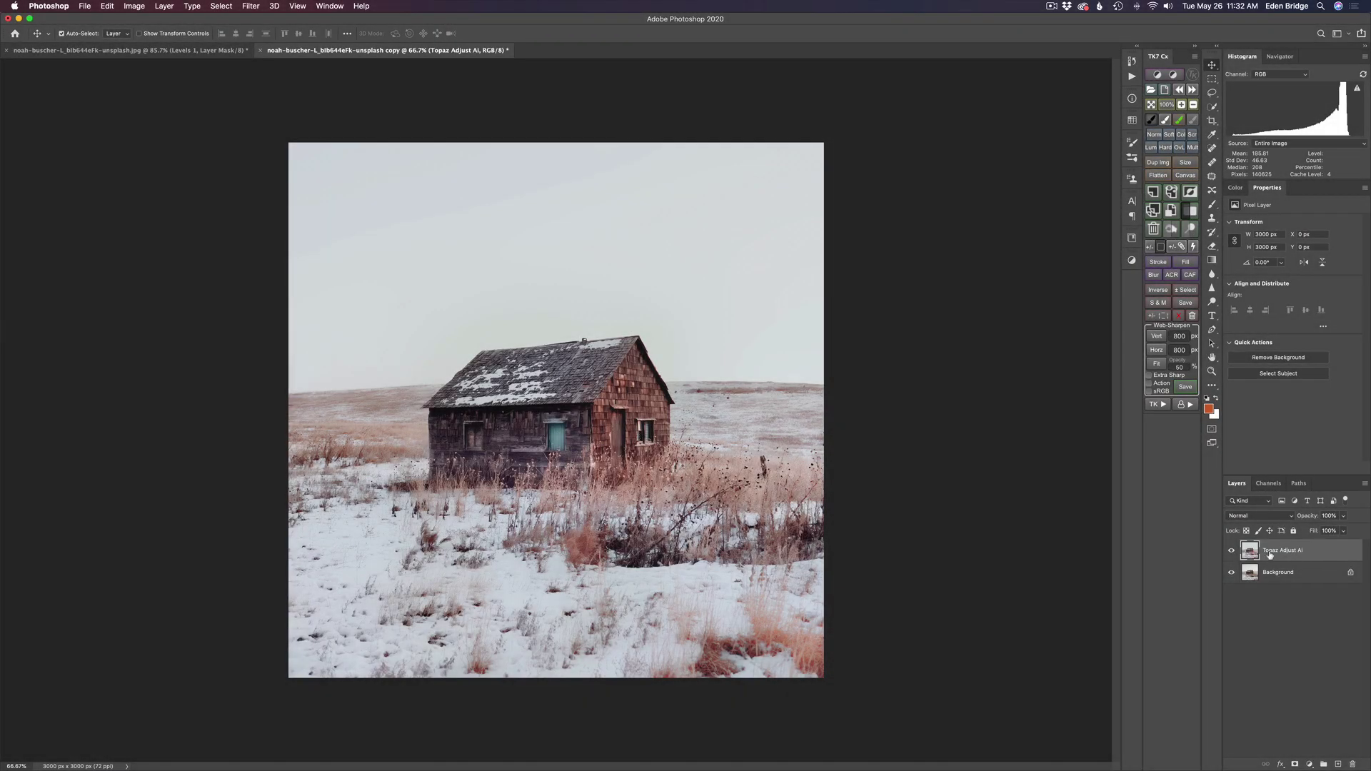
Toggle the Topaz Adjust AI layer's visibility to compare the adjustment with the Background
{"action": "left_click", "coordinate": [1231, 553]}
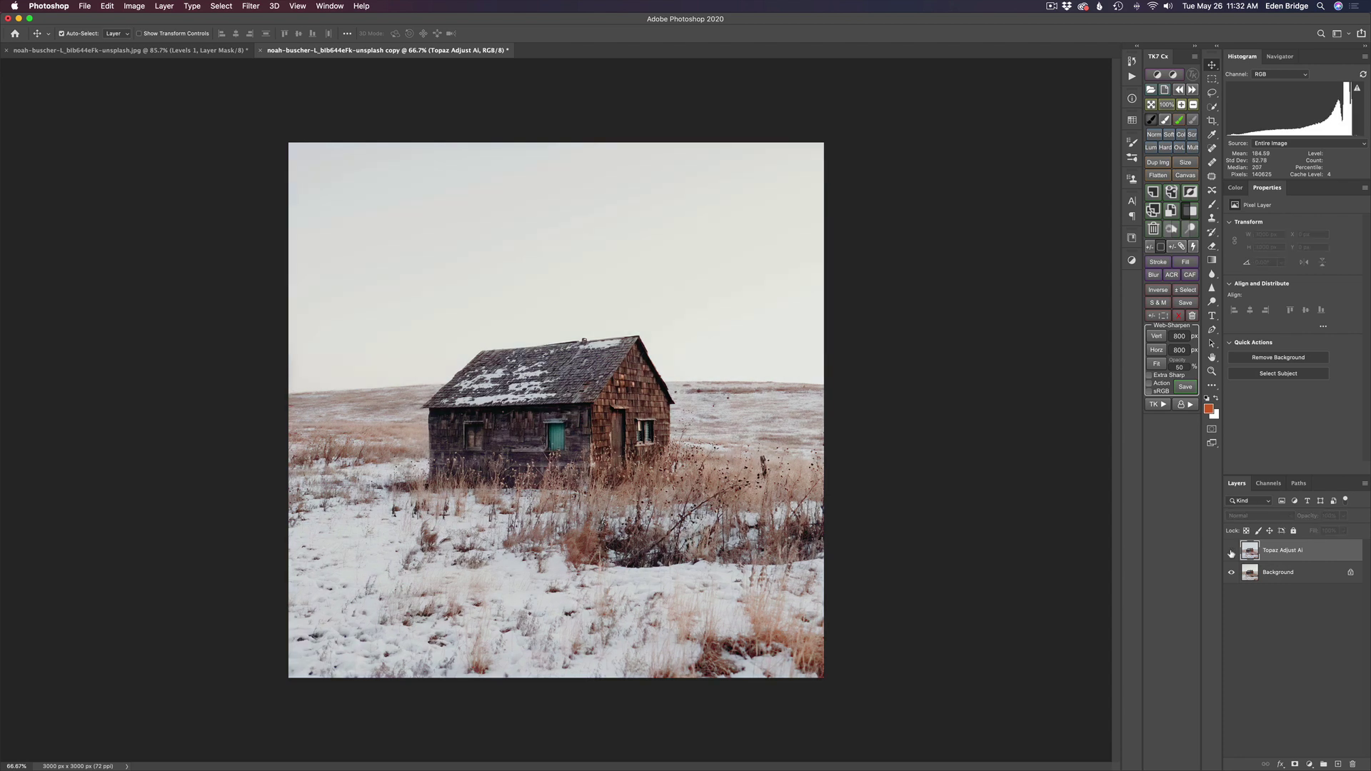
{"action": "left_click", "coordinate": [1232, 553]}
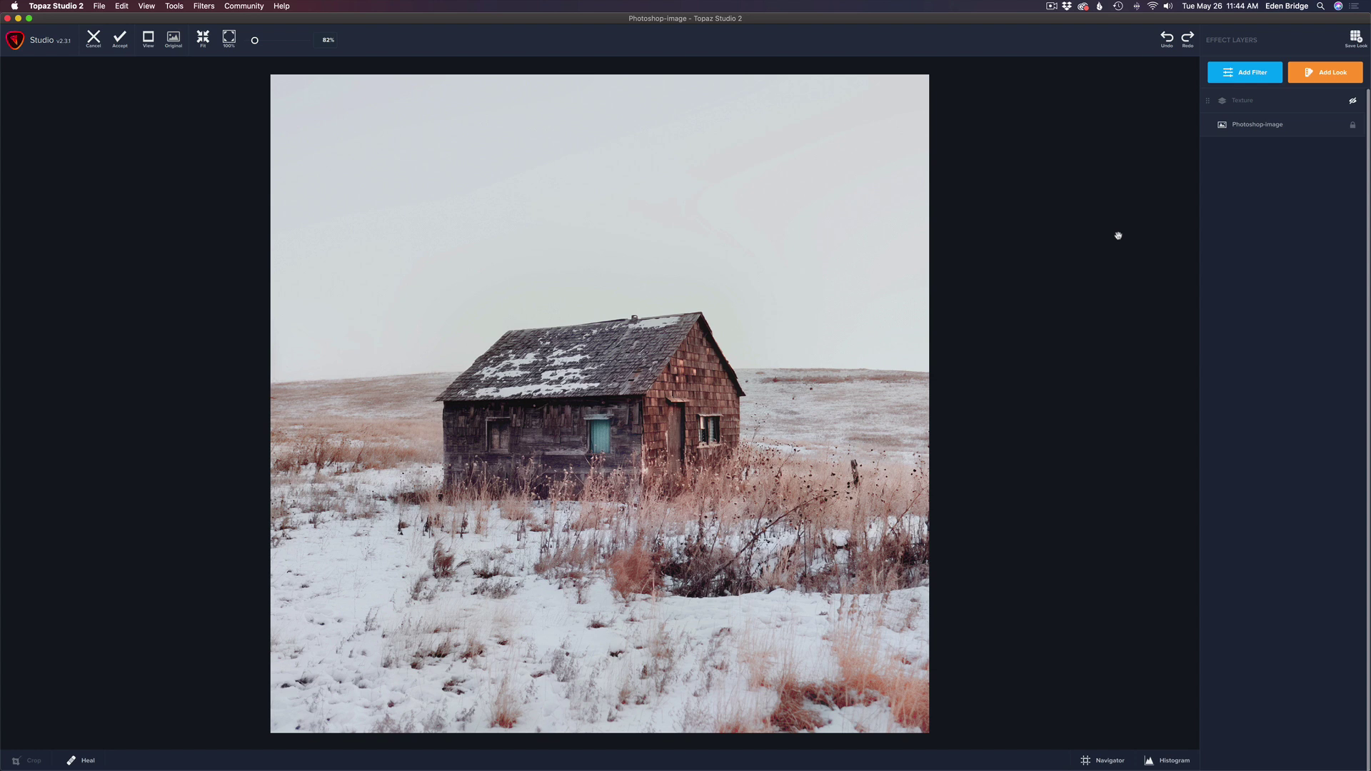
In Topaz Studio 2, open the settings of the Texture filter layer and add a mask to it
{"action": "left_click", "coordinate": [1254, 73]}
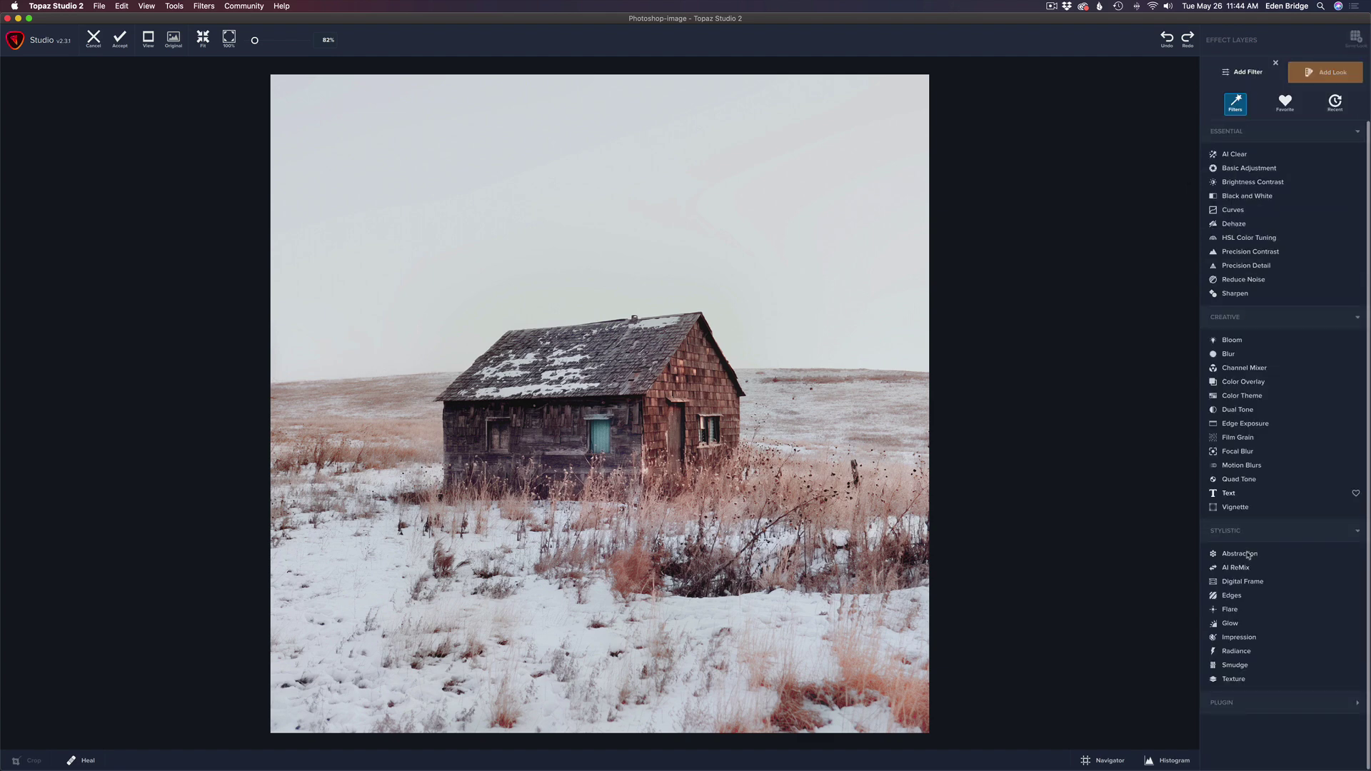
{"action": "left_click", "coordinate": [1120, 470]}
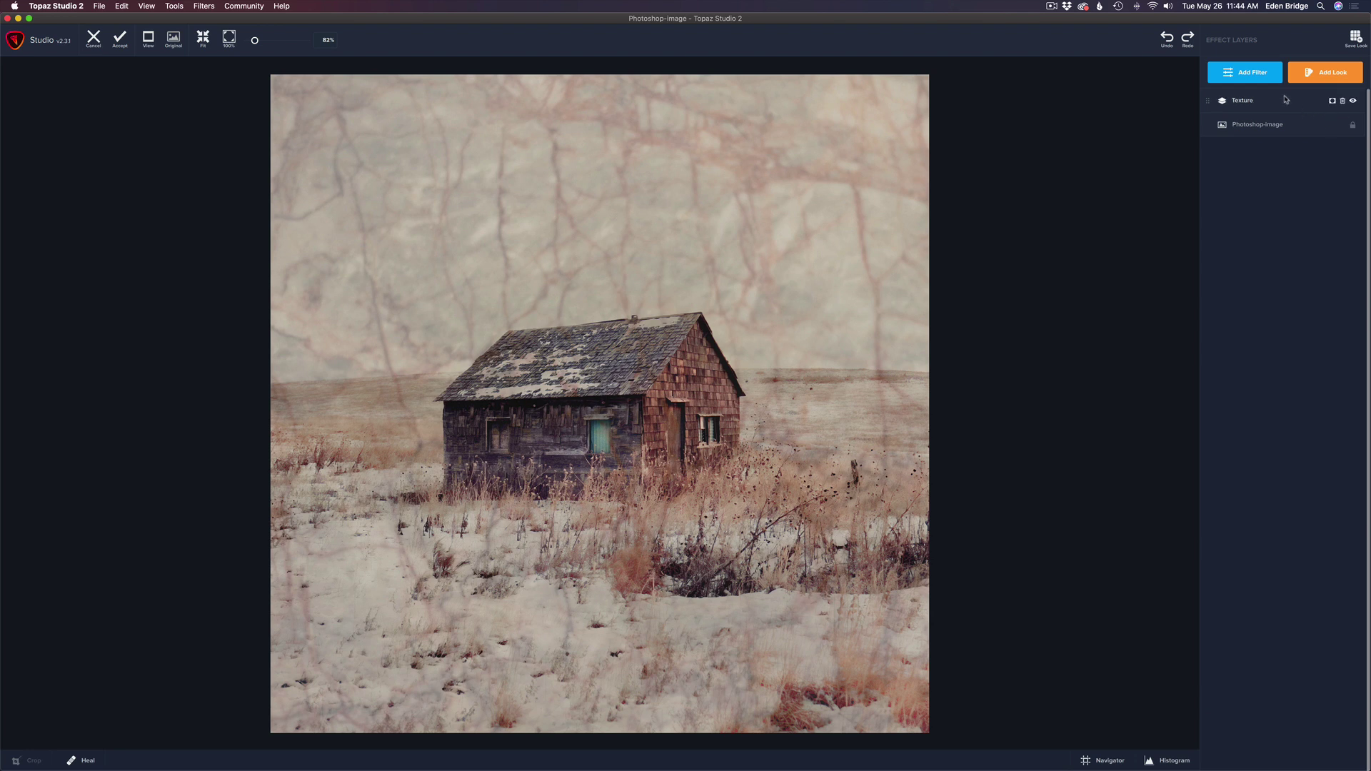
{"action": "left_click", "coordinate": [1284, 101]}
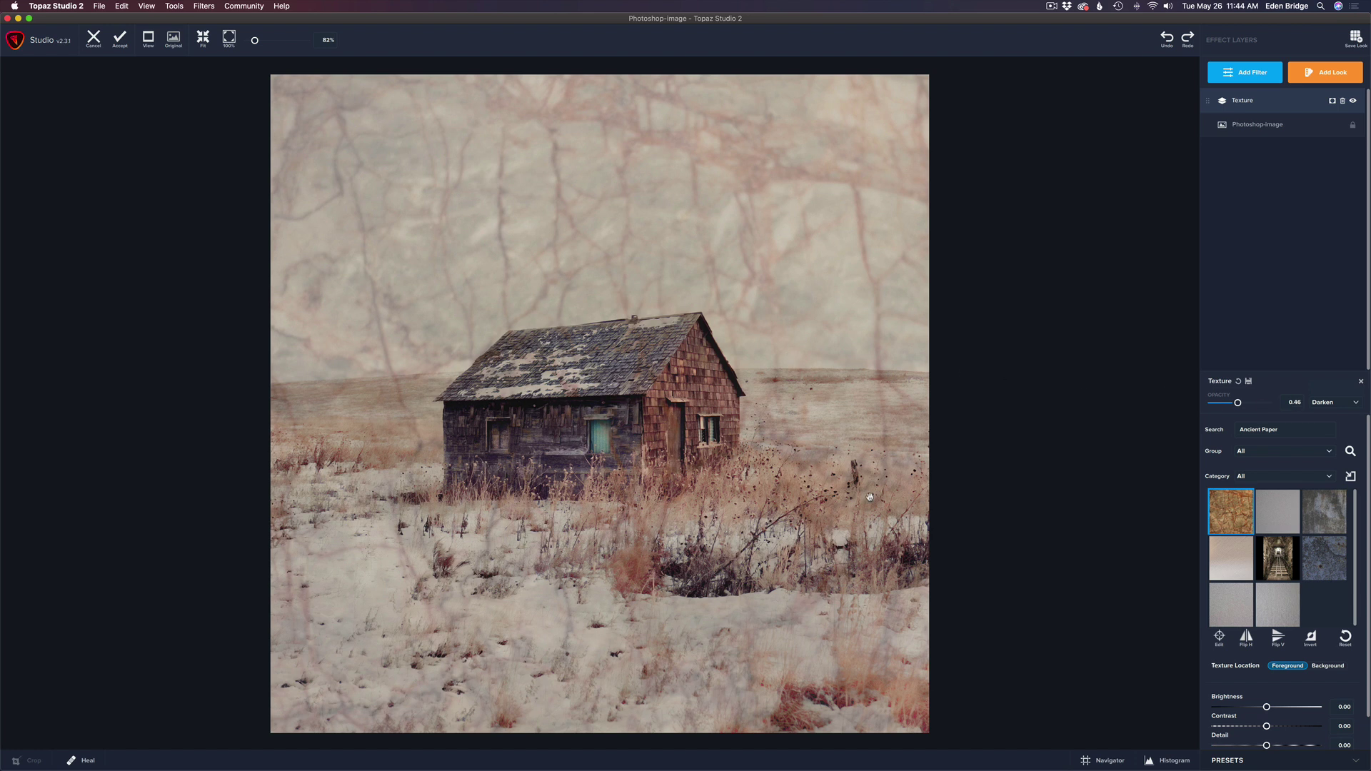
{"action": "left_click", "coordinate": [1333, 101]}
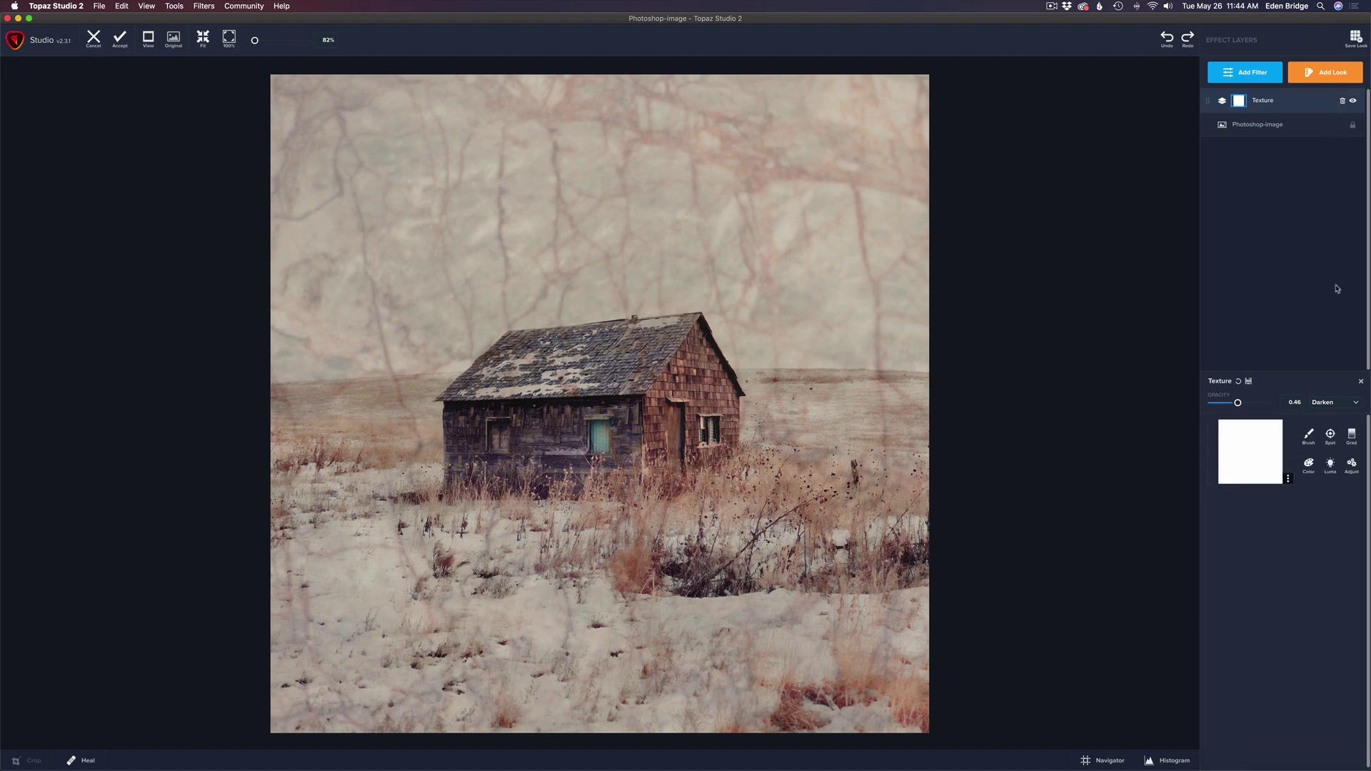
Paint the Texture mask over the snowy foreground with a brush at transparency 0.33, radius 1.00 and Edge Aware off
{"action": "left_click", "coordinate": [1310, 437]}
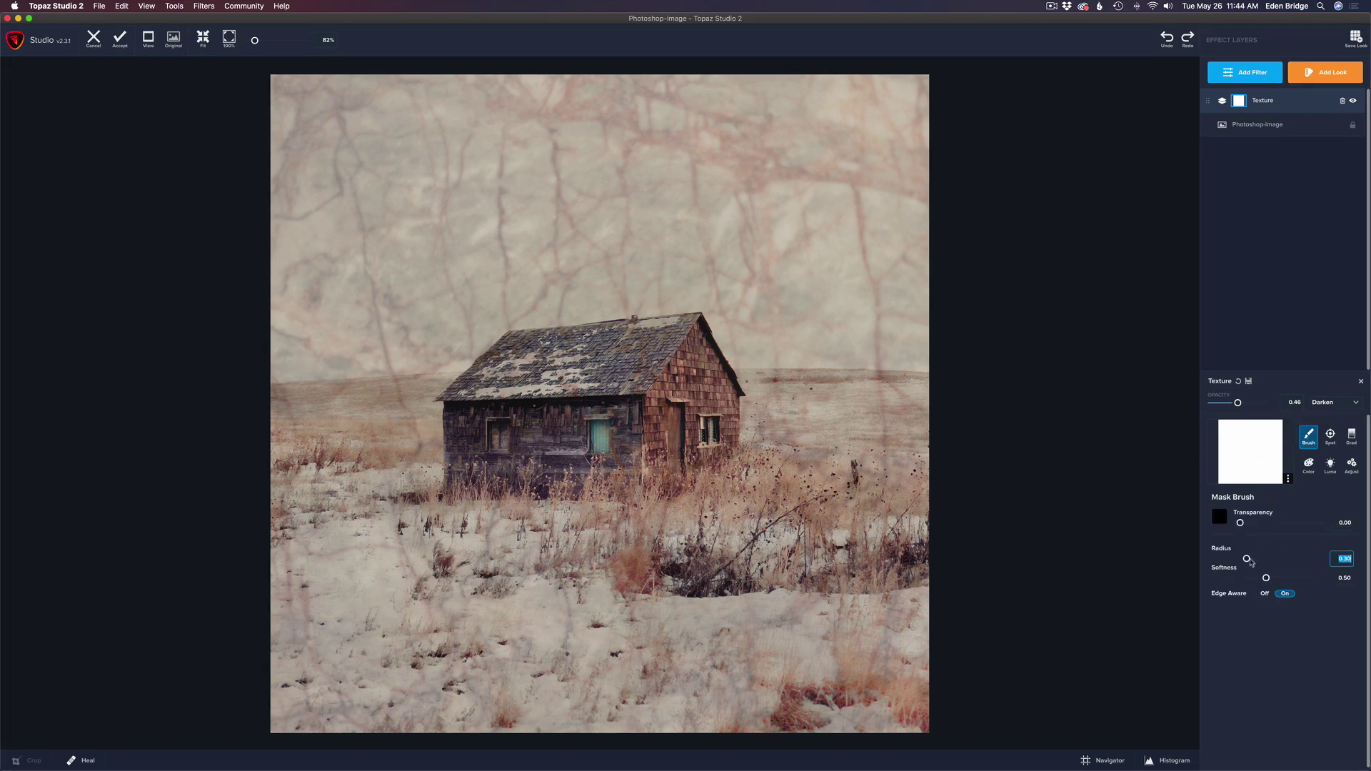
{"action": "left_click_drag", "start_coordinate": [1247, 559], "coordinate": [1368, 566]}
{"action": "left_click", "coordinate": [1265, 594]}
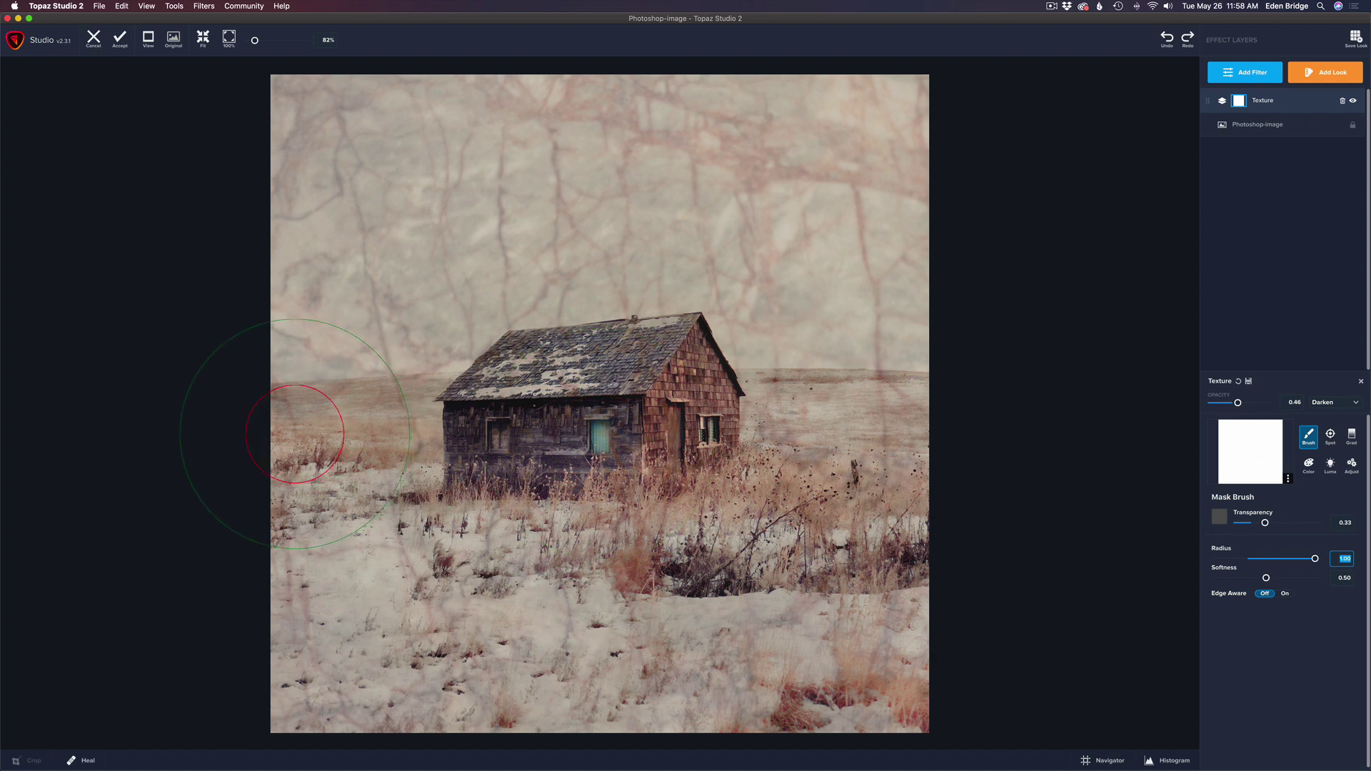
{"action": "left_click", "coordinate": [295, 435]}
{"action": "mouse_move", "coordinate": [307, 439]}
{"action": "left_mouse_down"}
{"action": "mouse_move", "coordinate": [736, 435]}
{"action": "mouse_move", "coordinate": [928, 450]}
{"action": "mouse_move", "coordinate": [602, 512]}
{"action": "mouse_move", "coordinate": [307, 537]}
{"action": "mouse_move", "coordinate": [887, 574]}
{"action": "mouse_move", "coordinate": [310, 600]}
{"action": "mouse_move", "coordinate": [345, 623]}
{"action": "mouse_move", "coordinate": [911, 628]}
{"action": "mouse_move", "coordinate": [315, 682]}
{"action": "mouse_move", "coordinate": [361, 693]}
{"action": "mouse_move", "coordinate": [822, 680]}
{"action": "mouse_move", "coordinate": [907, 714]}
{"action": "left_mouse_up"}
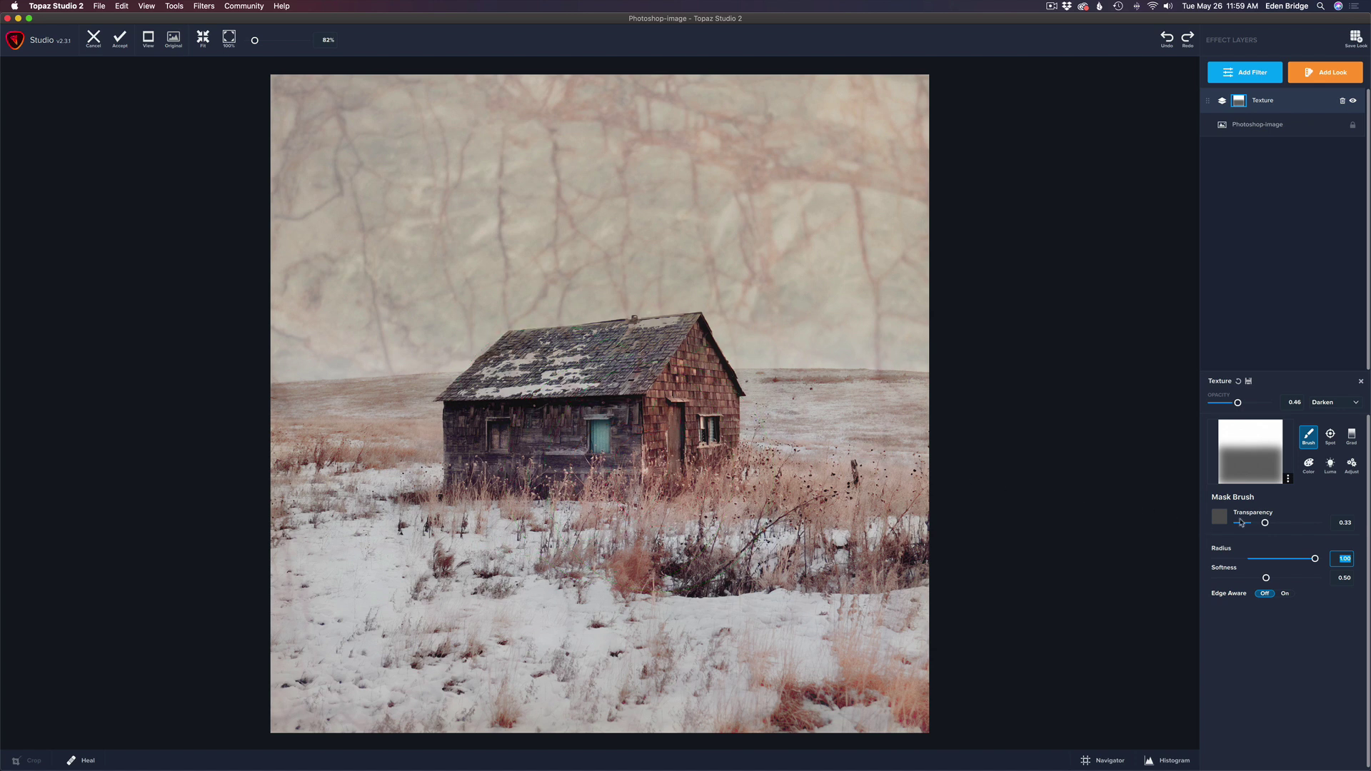
Reduce the mask brush radius to about 0.13 and paint over the house's roof and walls to fade the texture there
{"action": "left_click_drag", "start_coordinate": [1315, 561], "coordinate": [1230, 565]}
{"action": "mouse_move", "coordinate": [520, 347]}
{"action": "left_mouse_down"}
{"action": "mouse_move", "coordinate": [457, 395]}
{"action": "mouse_move", "coordinate": [607, 391]}
{"action": "mouse_move", "coordinate": [637, 369]}
{"action": "mouse_move", "coordinate": [508, 366]}
{"action": "mouse_move", "coordinate": [643, 351]}
{"action": "mouse_move", "coordinate": [525, 336]}
{"action": "mouse_move", "coordinate": [546, 329]}
{"action": "mouse_move", "coordinate": [682, 330]}
{"action": "mouse_move", "coordinate": [736, 400]}
{"action": "mouse_move", "coordinate": [665, 385]}
{"action": "mouse_move", "coordinate": [727, 406]}
{"action": "mouse_move", "coordinate": [729, 437]}
{"action": "mouse_move", "coordinate": [700, 415]}
{"action": "left_mouse_up"}
{"action": "left_click_drag", "start_coordinate": [689, 328], "coordinate": [693, 321]}
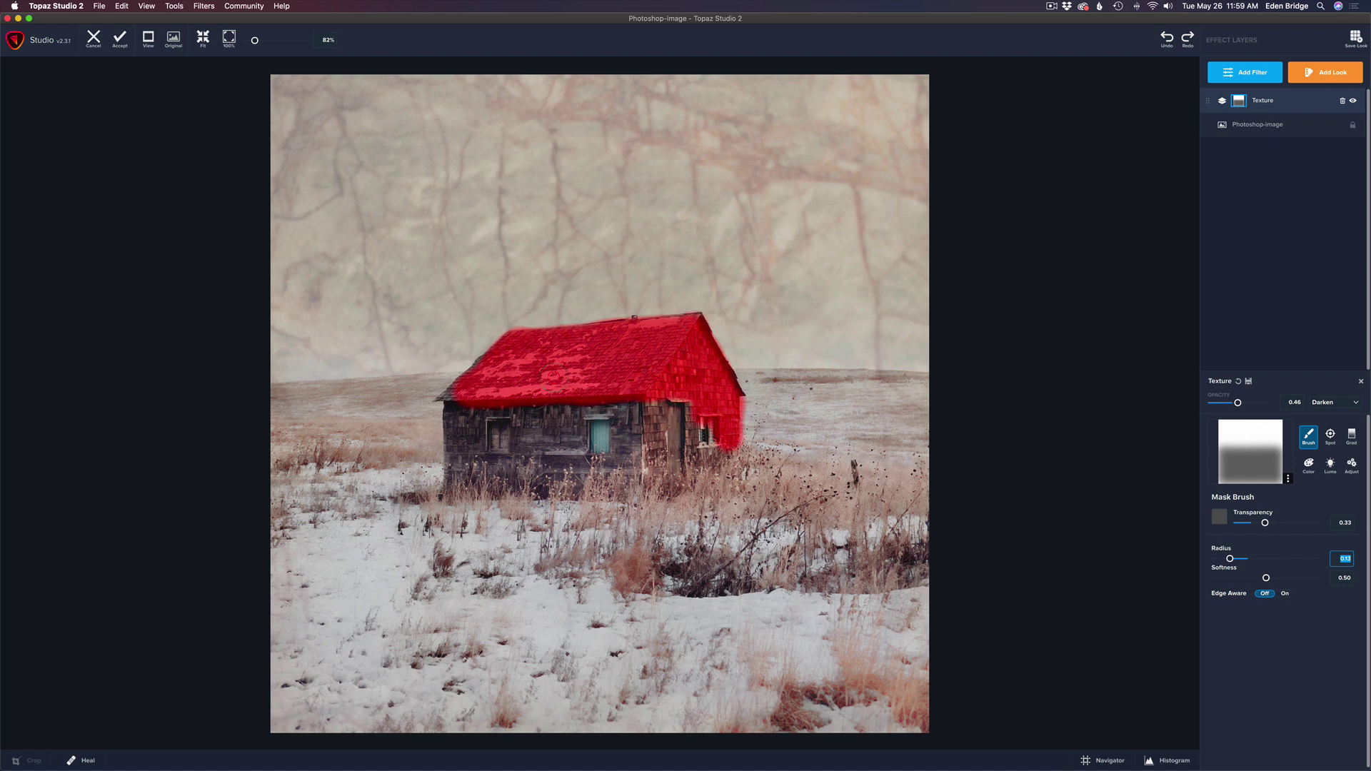
{"action": "left_click_drag", "start_coordinate": [444, 409], "coordinate": [689, 411]}
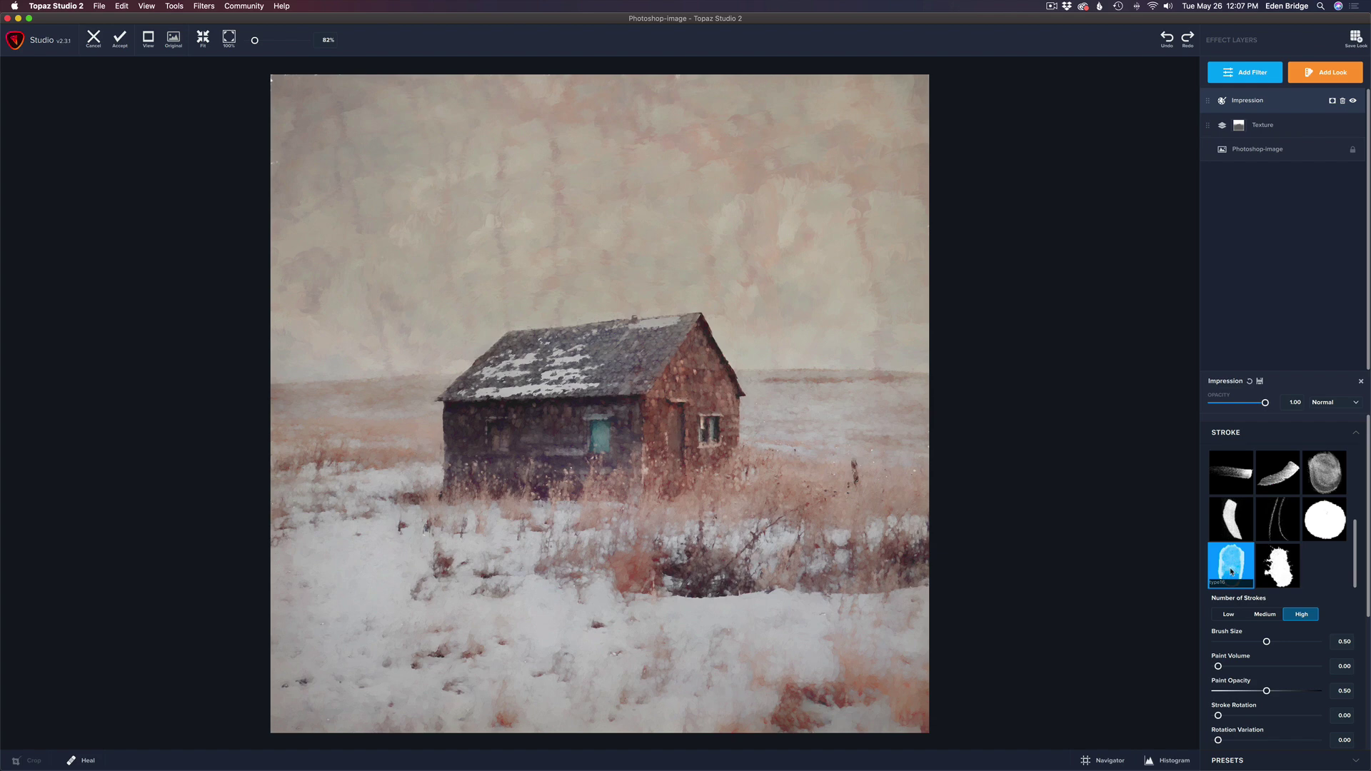
Try the curved and thin double-line stroke types in the Impression filter, returning to the dark-centred oval stroke
{"action": "left_click", "coordinate": [1232, 520]}
{"action": "left_click", "coordinate": [1284, 520]}
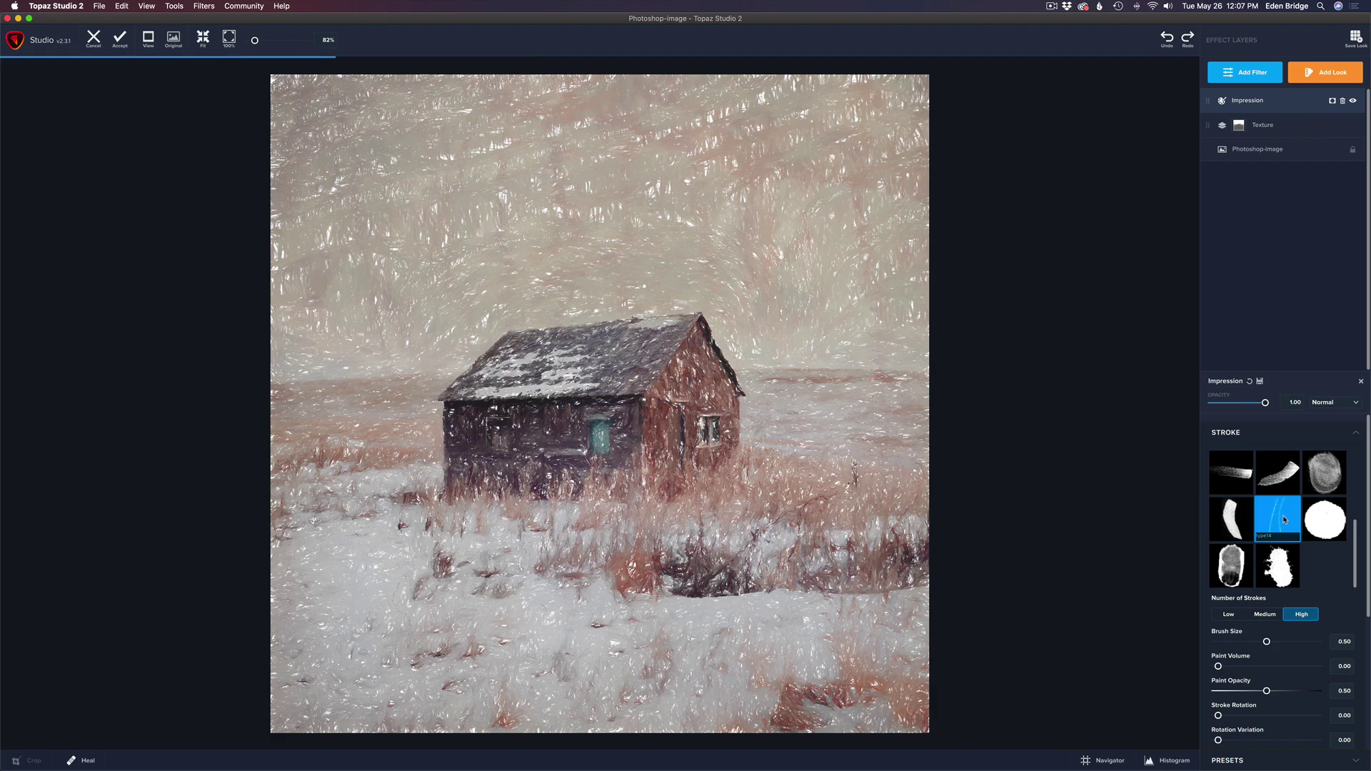
{"action": "left_click", "coordinate": [1234, 566]}
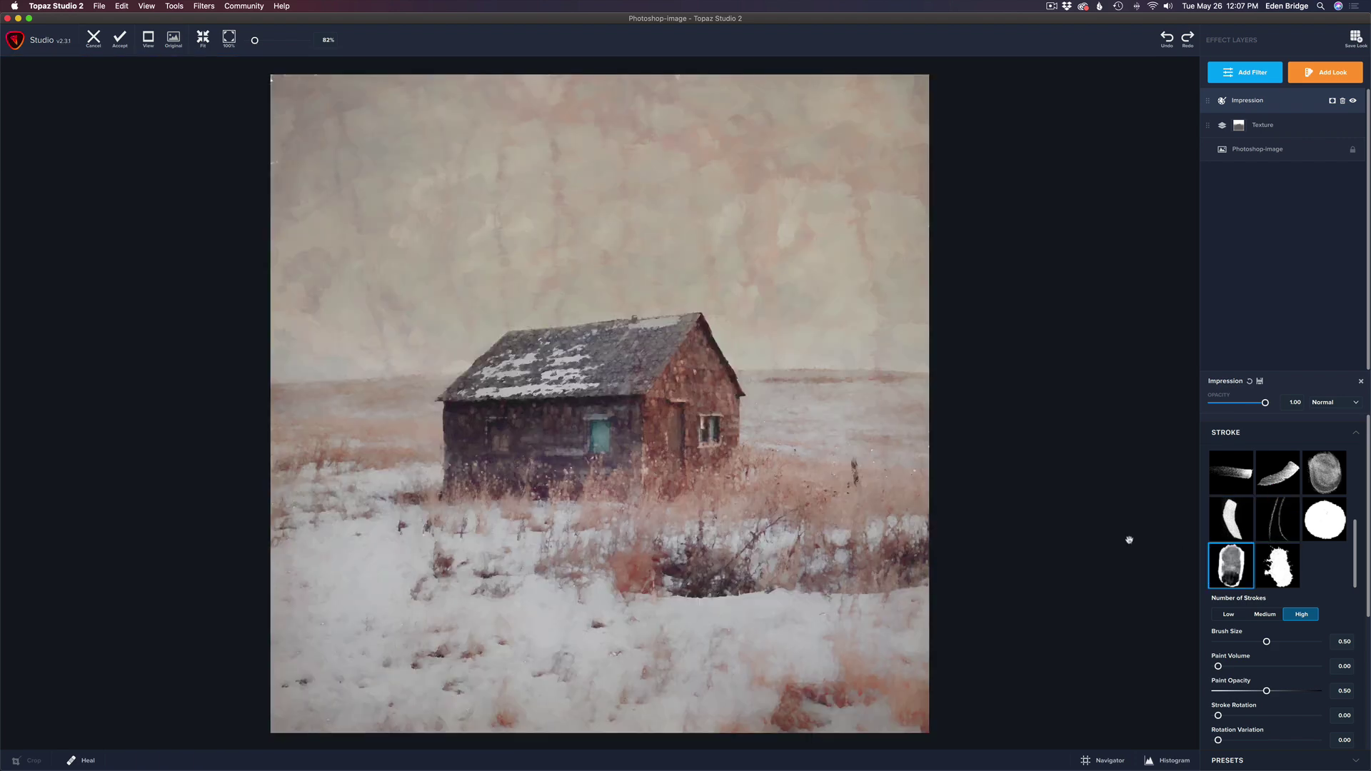
{"action": "left_click", "coordinate": [1231, 519]}
{"action": "left_click", "coordinate": [1277, 526]}
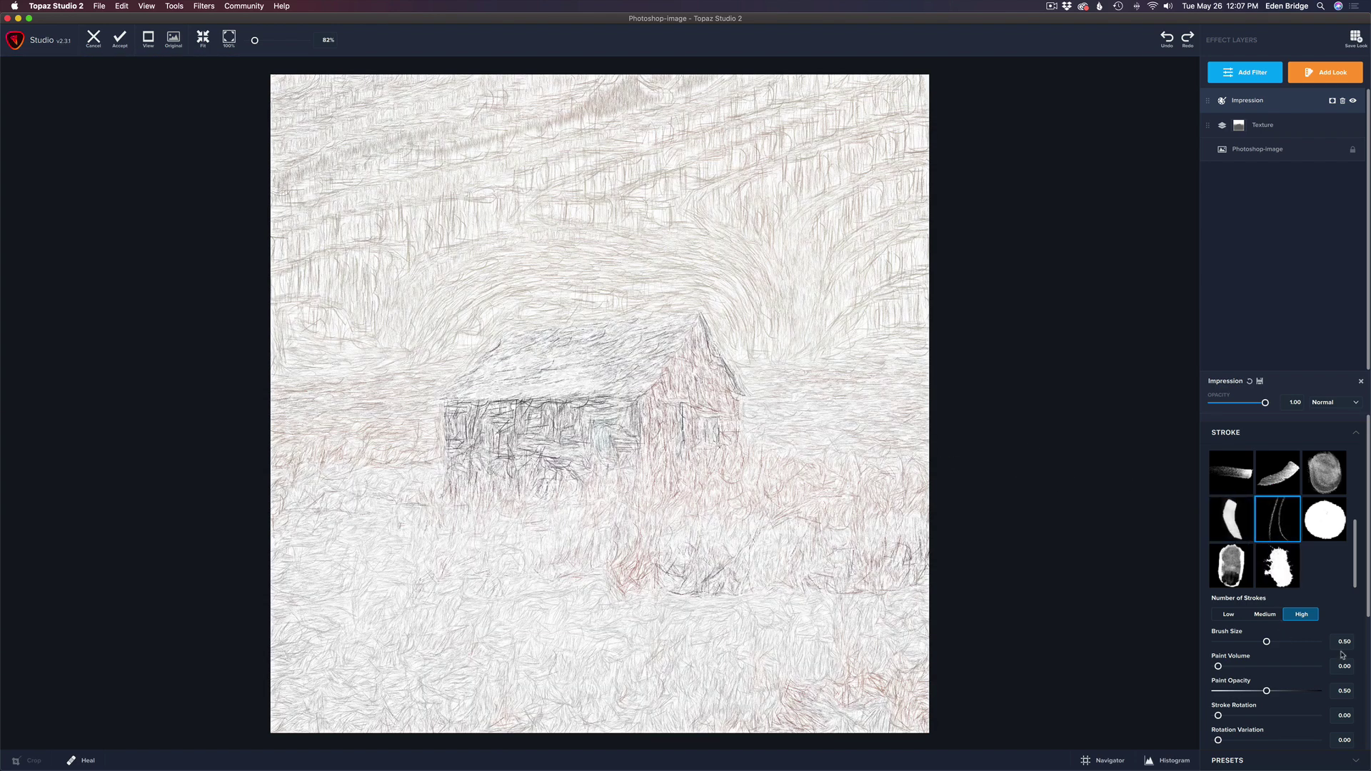
{"action": "left_click", "coordinate": [1234, 567]}
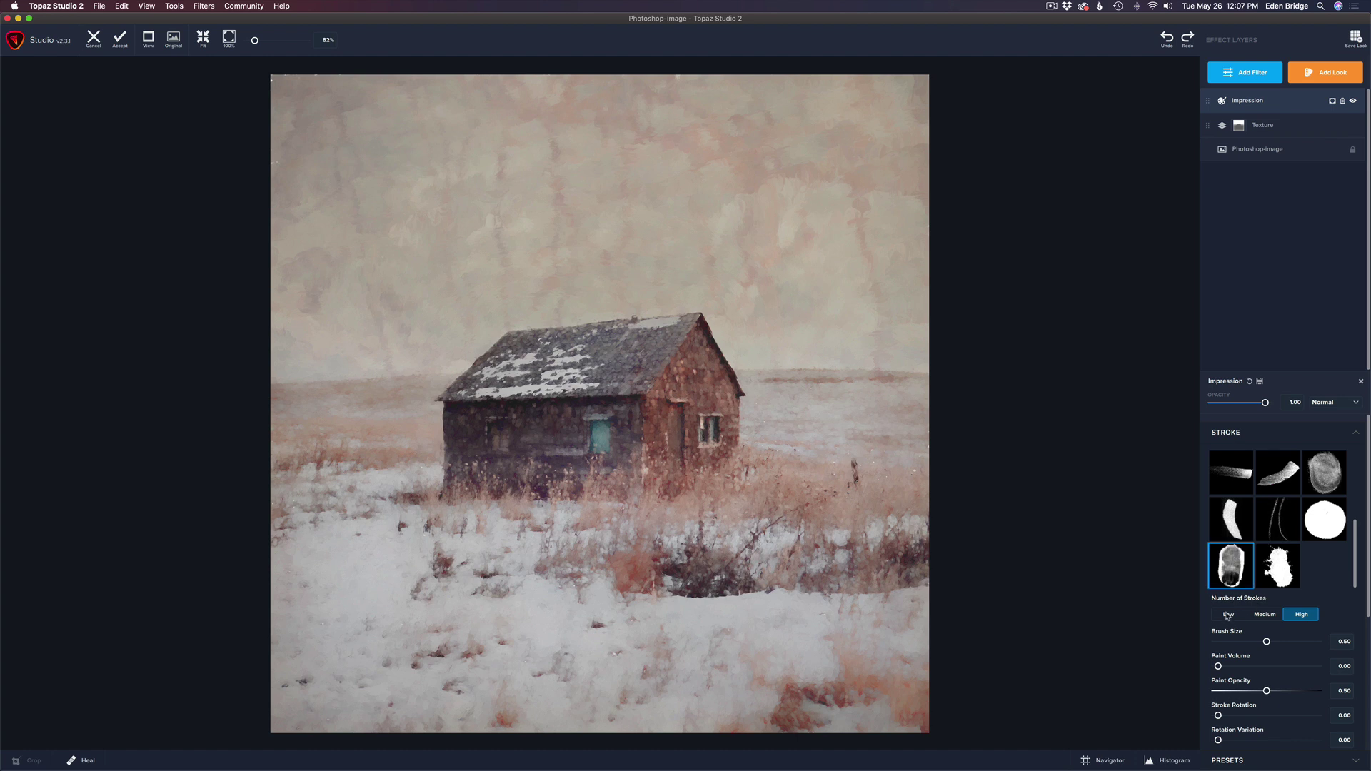
Compare the Medium and Low number of strokes for the Impression filter, returning to High
{"action": "left_click", "coordinate": [1266, 615]}
{"action": "left_click", "coordinate": [1229, 616]}
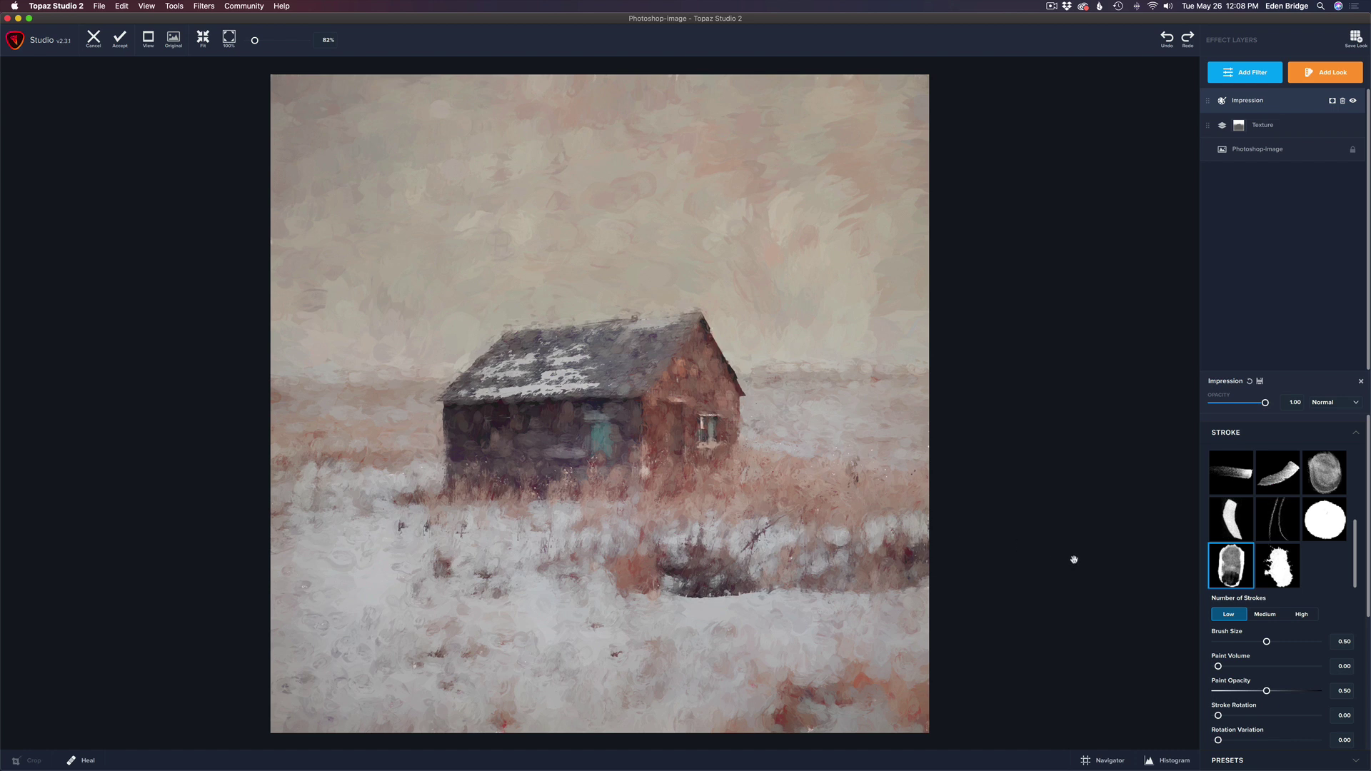
{"action": "left_click", "coordinate": [1302, 615]}
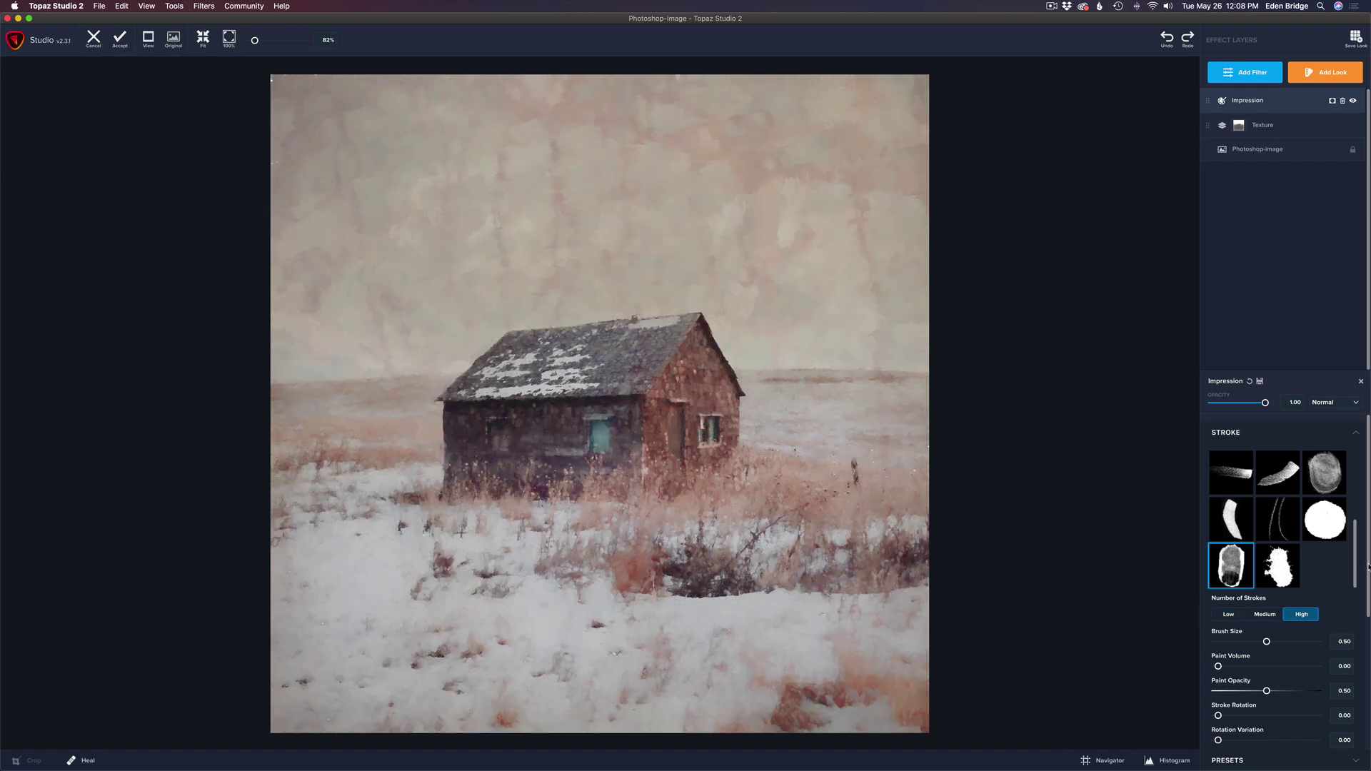
Set the Background Type in the Impression filter's texture settings to Original and return to the stroke settings
{"action": "scroll", "coordinate": [1370, 565], "scroll_direction": "down", "scroll_amount": 5}
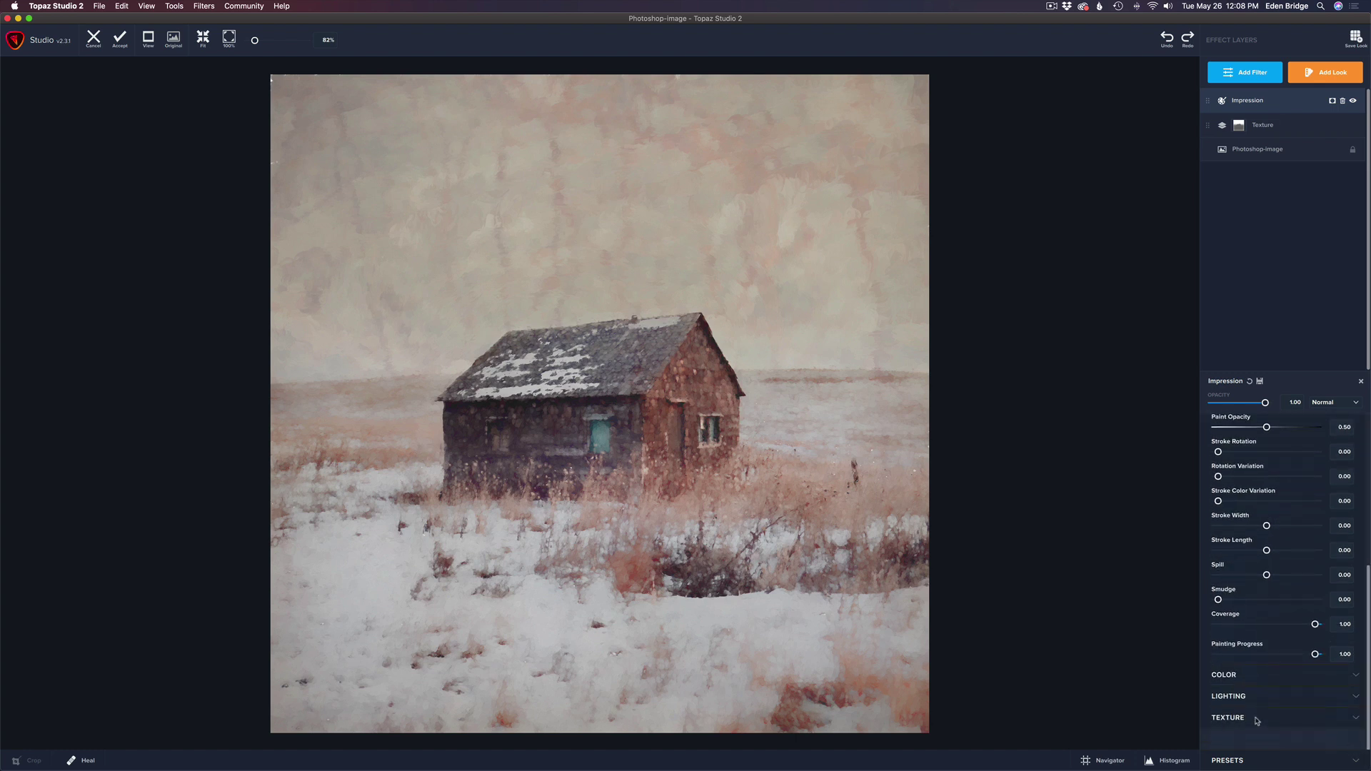
{"action": "left_click", "coordinate": [1355, 720]}
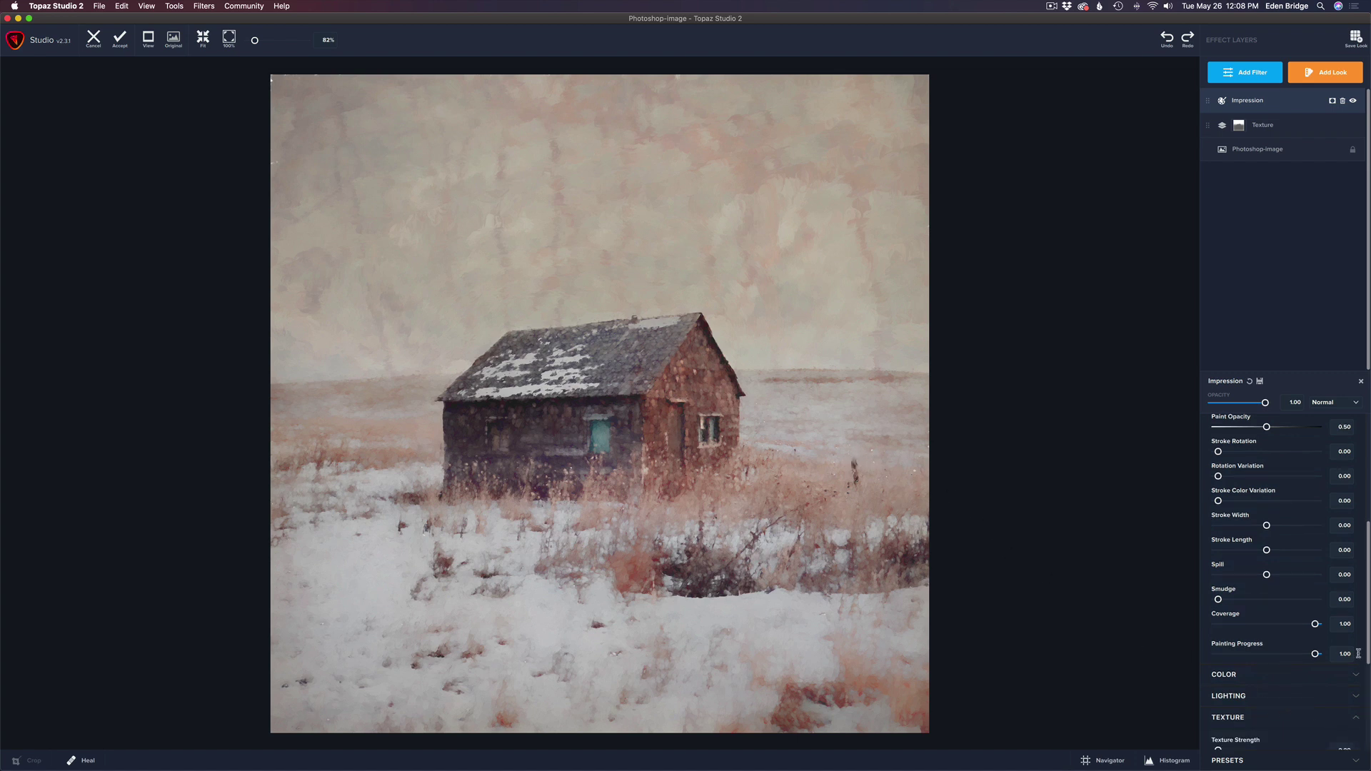
{"action": "scroll", "coordinate": [1367, 634], "scroll_direction": "down", "scroll_amount": 6}
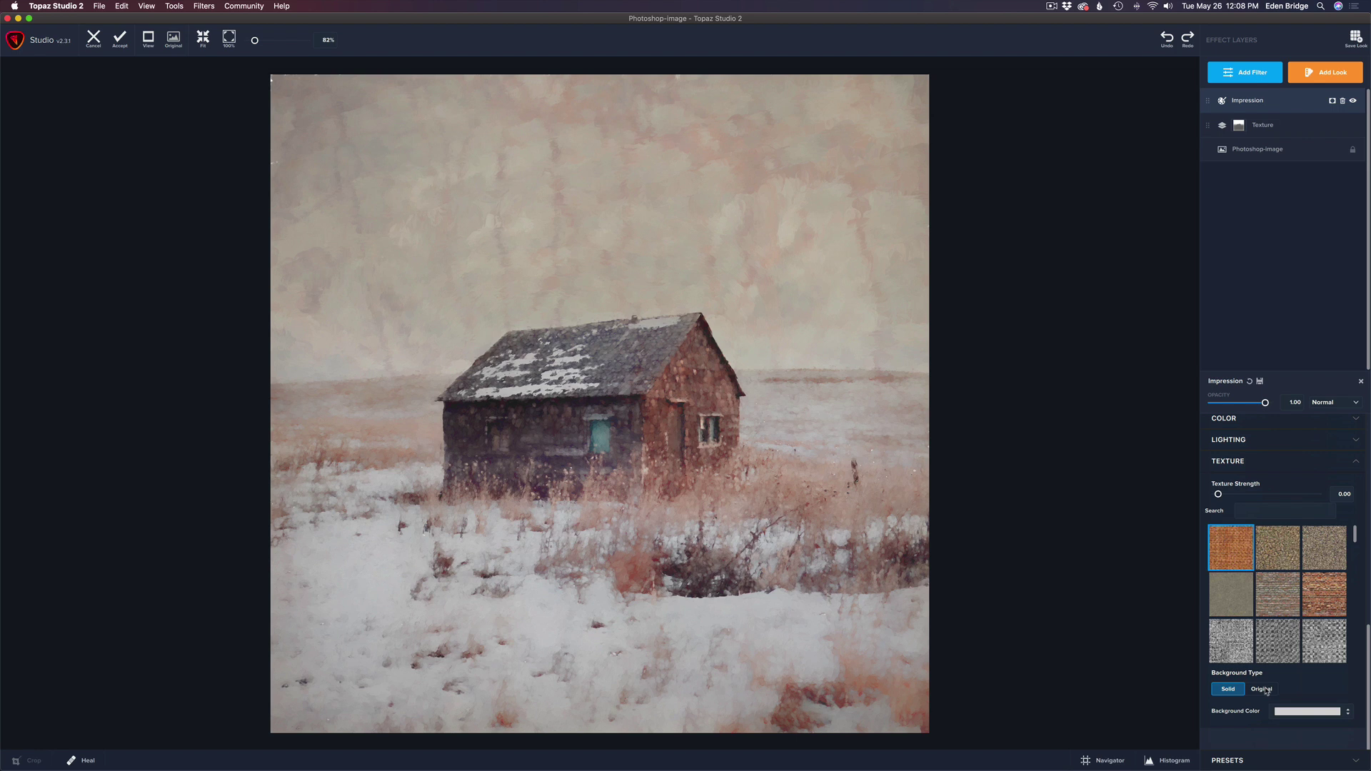
{"action": "left_click", "coordinate": [1262, 690]}
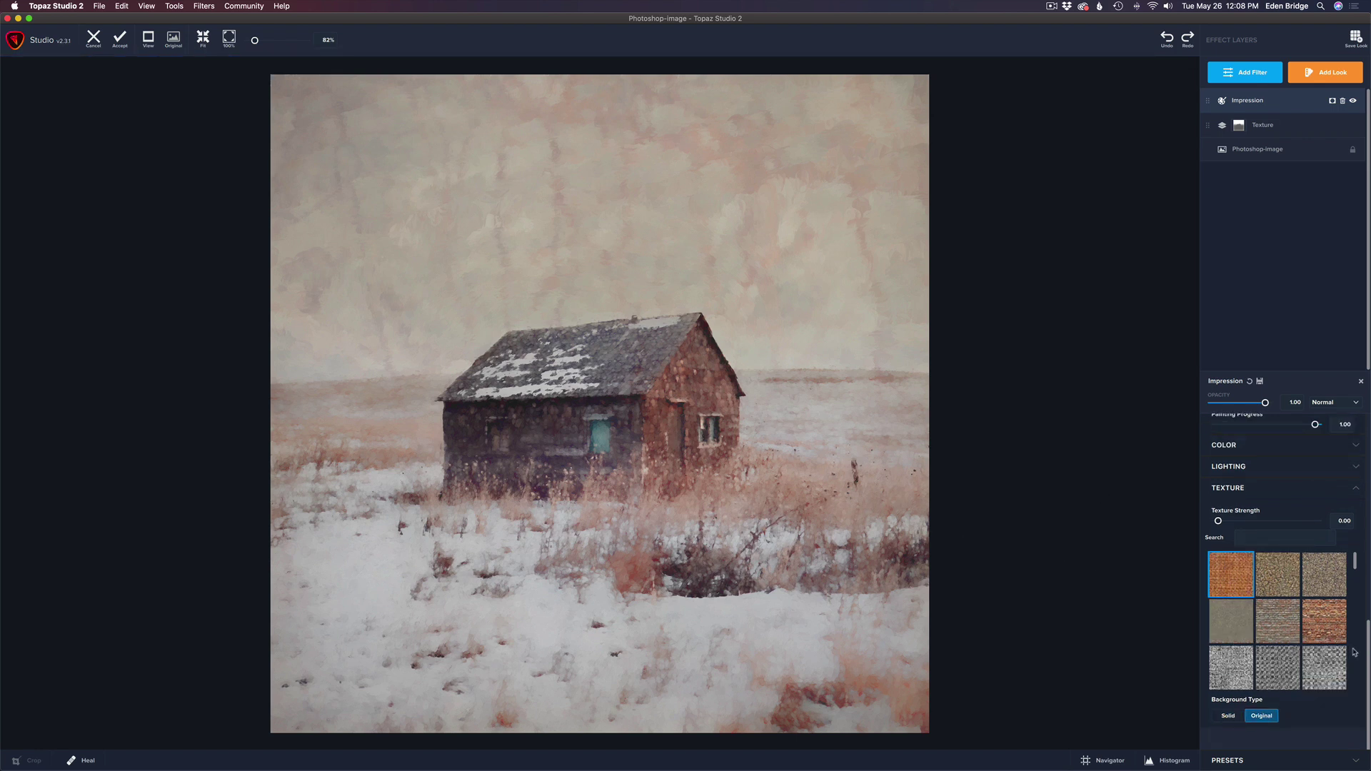
{"action": "left_click_drag", "start_coordinate": [1368, 646], "coordinate": [1370, 432]}
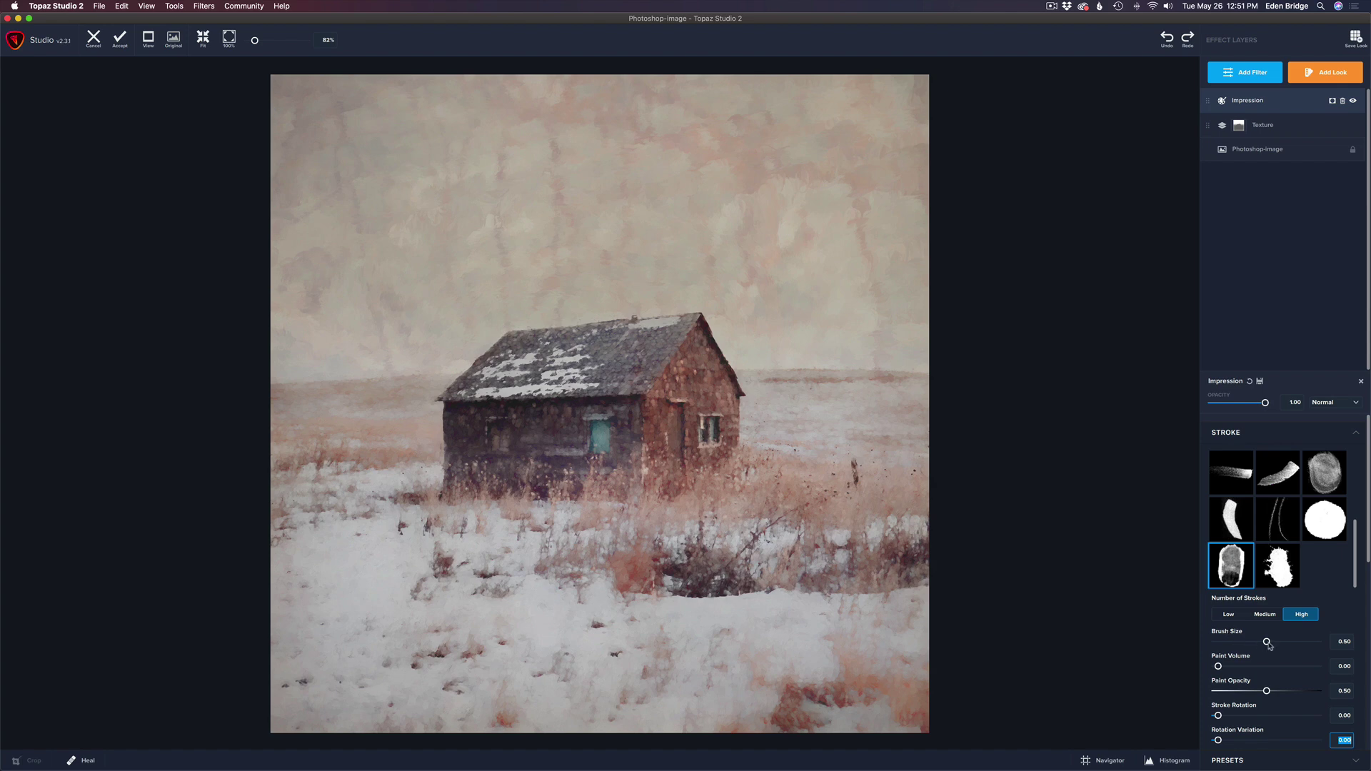
Set the Impression strokes to Brush Size 0.40, Paint Opacity 0.70 and Rotation Variation 0.30, leaving Stroke Rotation and Stroke Color Variation at 0.00
{"action": "mouse_move", "coordinate": [1268, 643]}
{"action": "left_mouse_down"}
{"action": "mouse_move", "coordinate": [1305, 643]}
{"action": "mouse_move", "coordinate": [1247, 643]}
{"action": "mouse_move", "coordinate": [1259, 643]}
{"action": "left_mouse_up"}
{"action": "left_click_drag", "start_coordinate": [1268, 692], "coordinate": [1322, 692]}
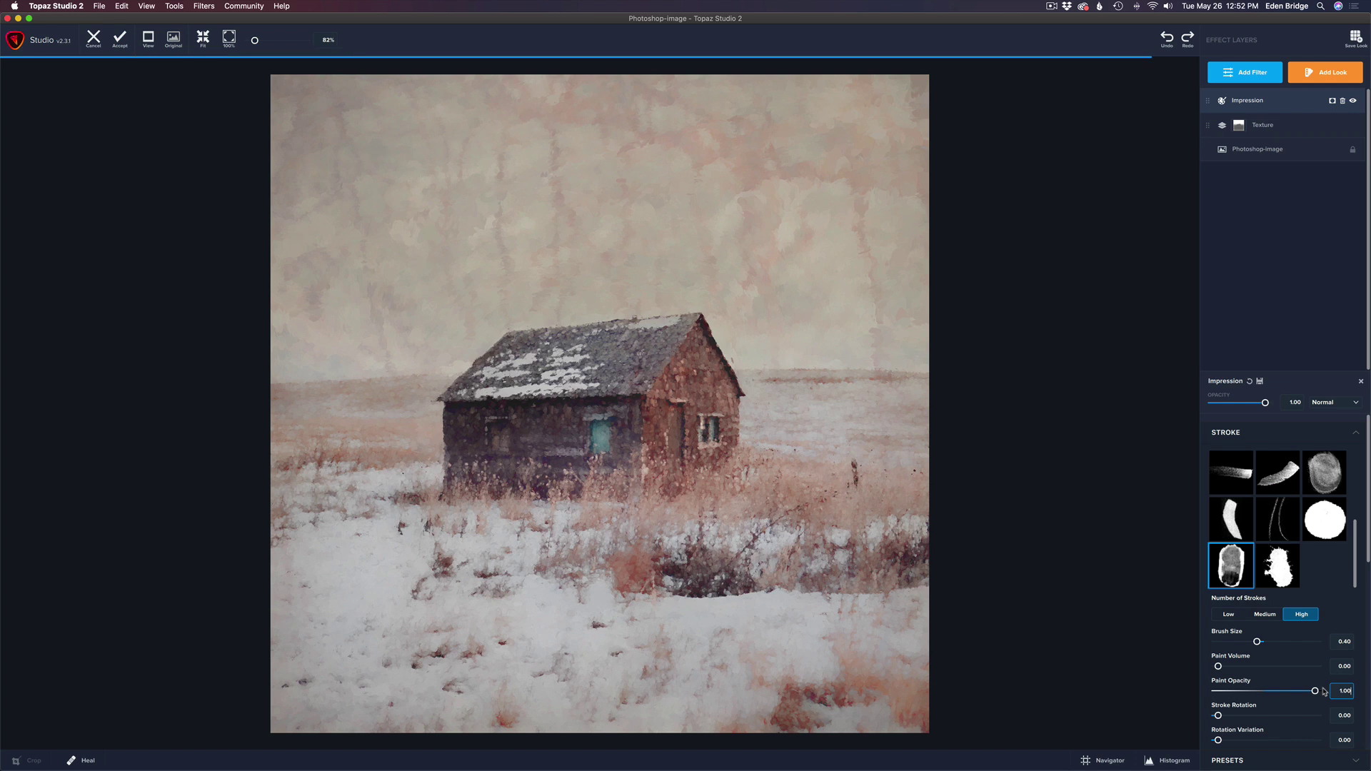
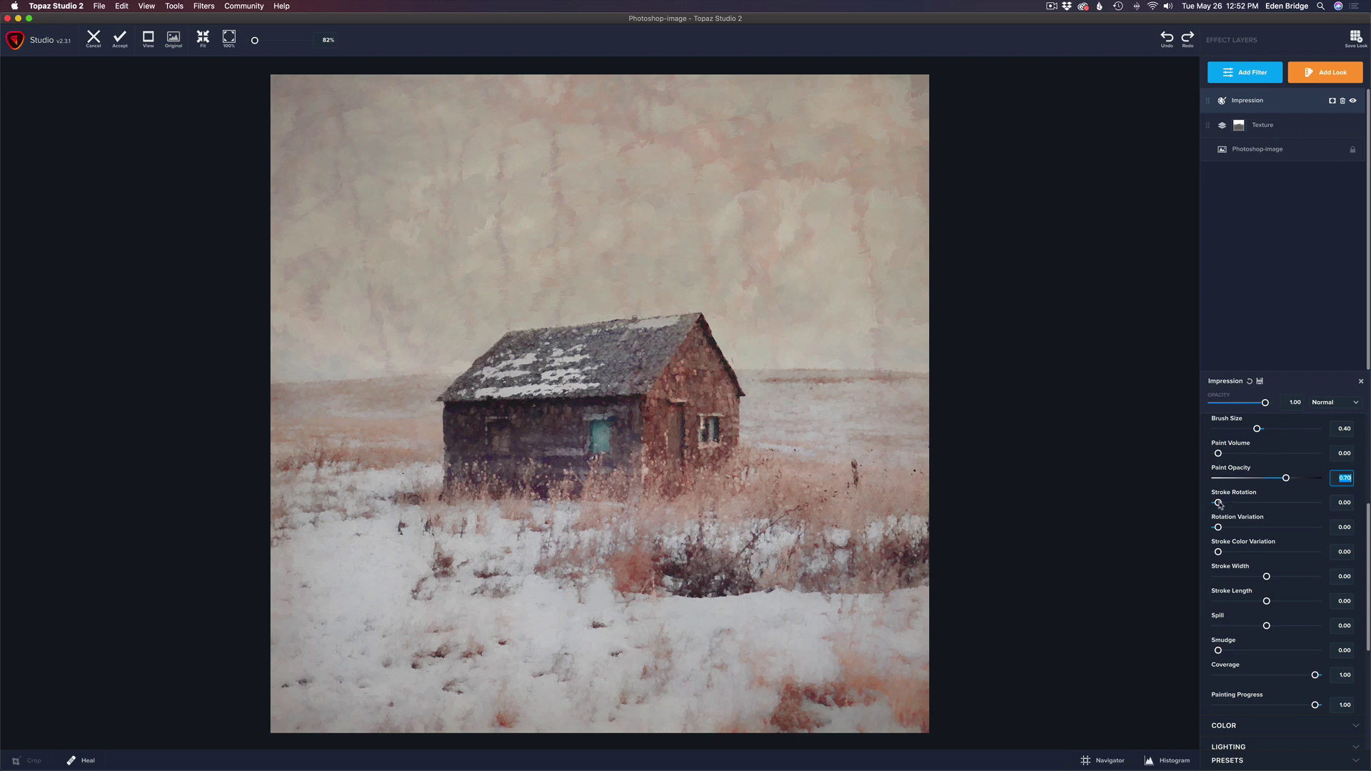
{"action": "mouse_move", "coordinate": [1218, 503]}
{"action": "left_mouse_down"}
{"action": "mouse_move", "coordinate": [1304, 505]}
{"action": "mouse_move", "coordinate": [1210, 505]}
{"action": "left_mouse_up"}
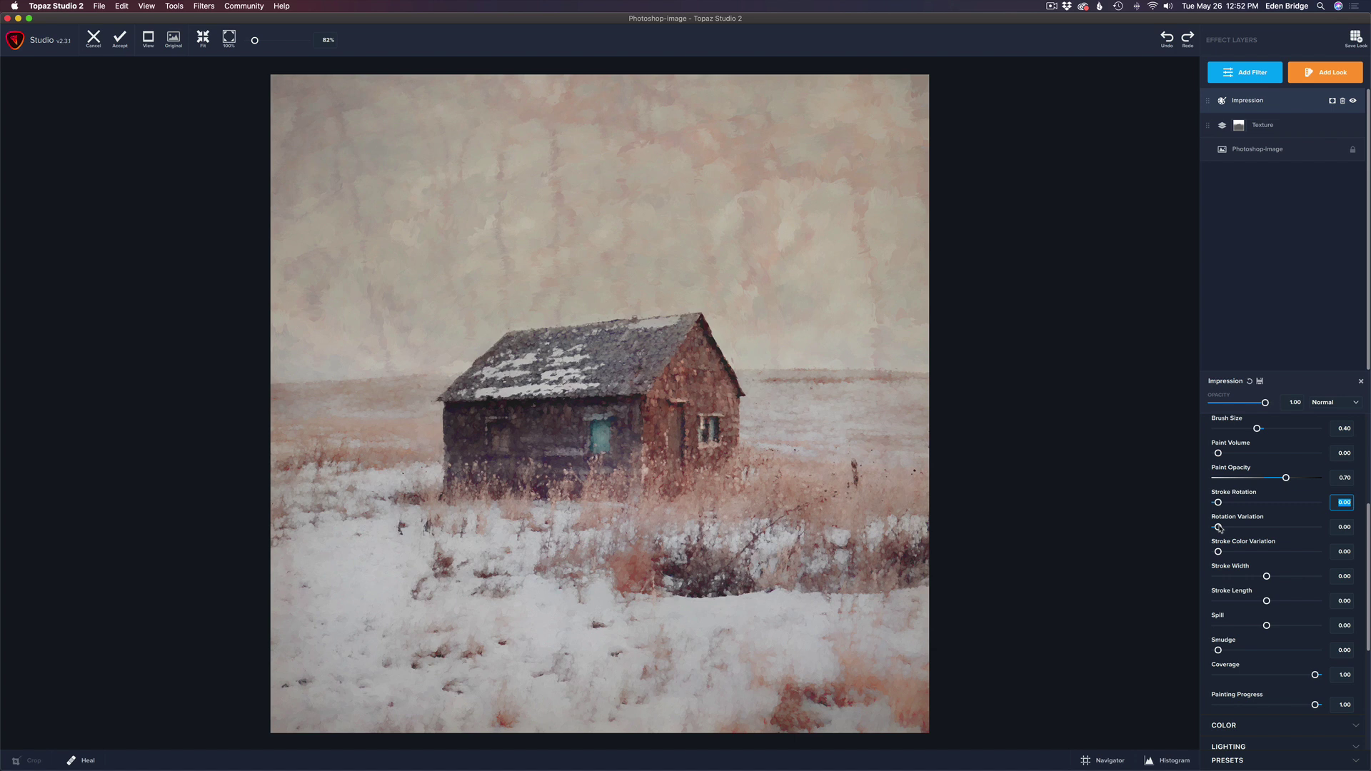
{"action": "left_click_drag", "start_coordinate": [1220, 528], "coordinate": [1248, 527]}
{"action": "mouse_move", "coordinate": [1219, 552]}
{"action": "left_mouse_down"}
{"action": "mouse_move", "coordinate": [1332, 551]}
{"action": "mouse_move", "coordinate": [1207, 552]}
{"action": "left_mouse_up"}
Raise Contrast to 0.21 and slightly lower Highlight in the Impression filter's lighting settings, then compare the image without and with the filter
{"action": "scroll", "coordinate": [1368, 541], "scroll_direction": "down", "scroll_amount": 3}
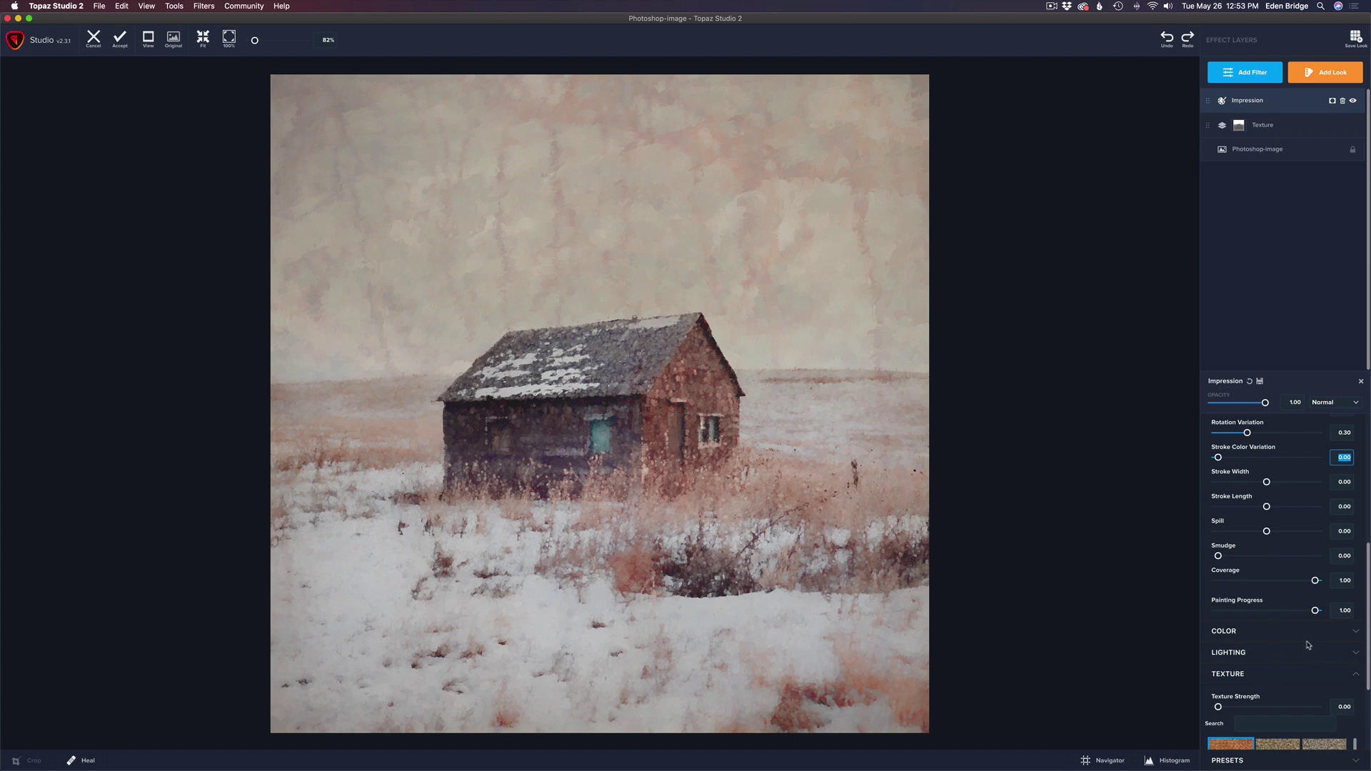
{"action": "left_click", "coordinate": [1359, 653]}
{"action": "scroll", "coordinate": [1365, 614], "scroll_direction": "down", "scroll_amount": 3}
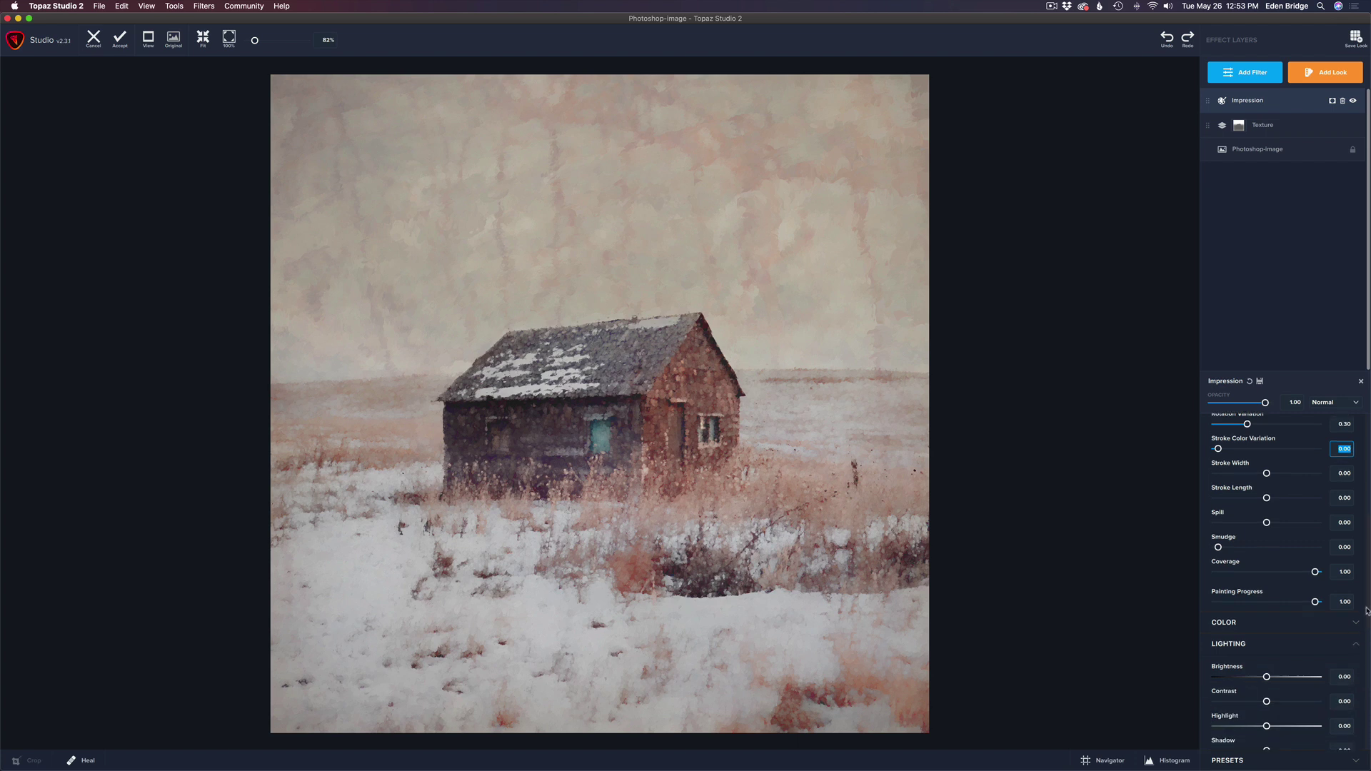
{"action": "scroll", "coordinate": [1365, 632], "scroll_direction": "down", "scroll_amount": 2}
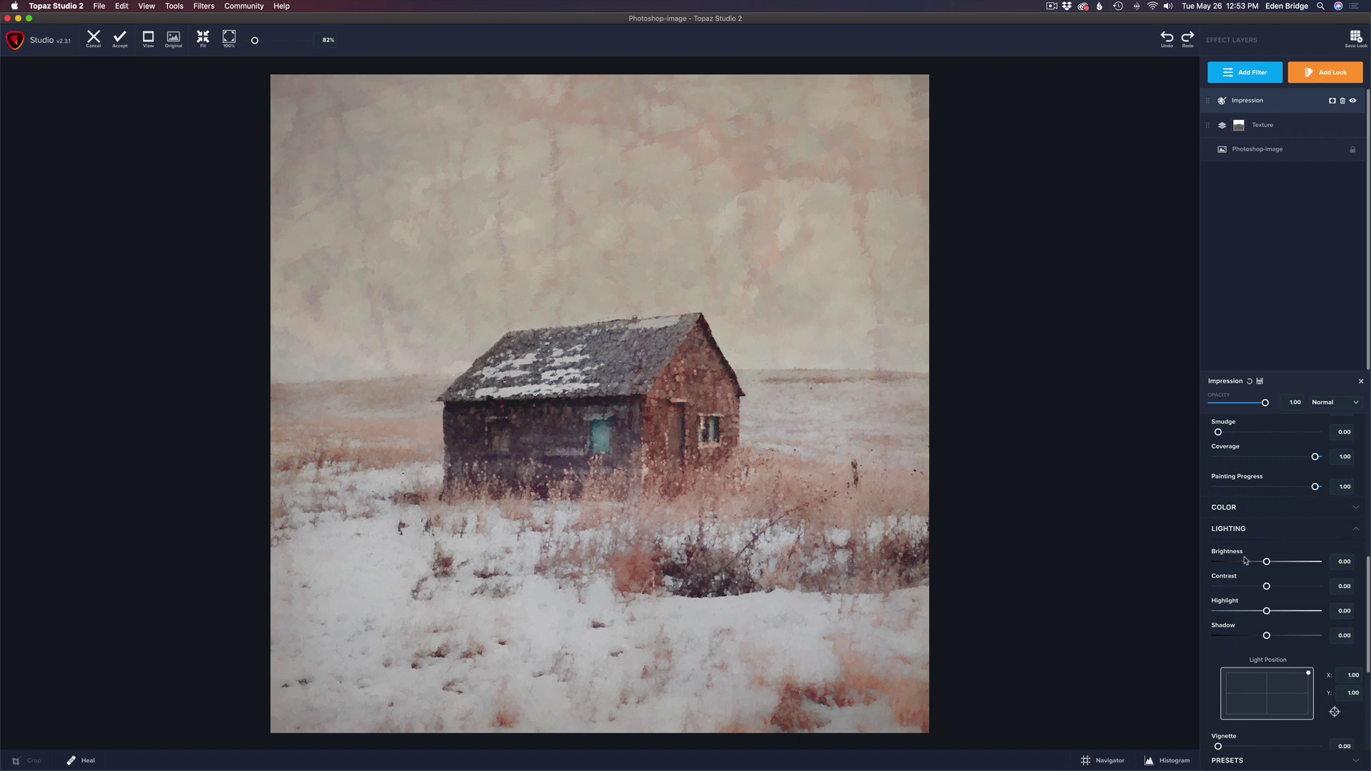
{"action": "mouse_move", "coordinate": [1267, 587]}
{"action": "left_mouse_down"}
{"action": "mouse_move", "coordinate": [1291, 592]}
{"action": "mouse_move", "coordinate": [1279, 590]}
{"action": "left_mouse_up"}
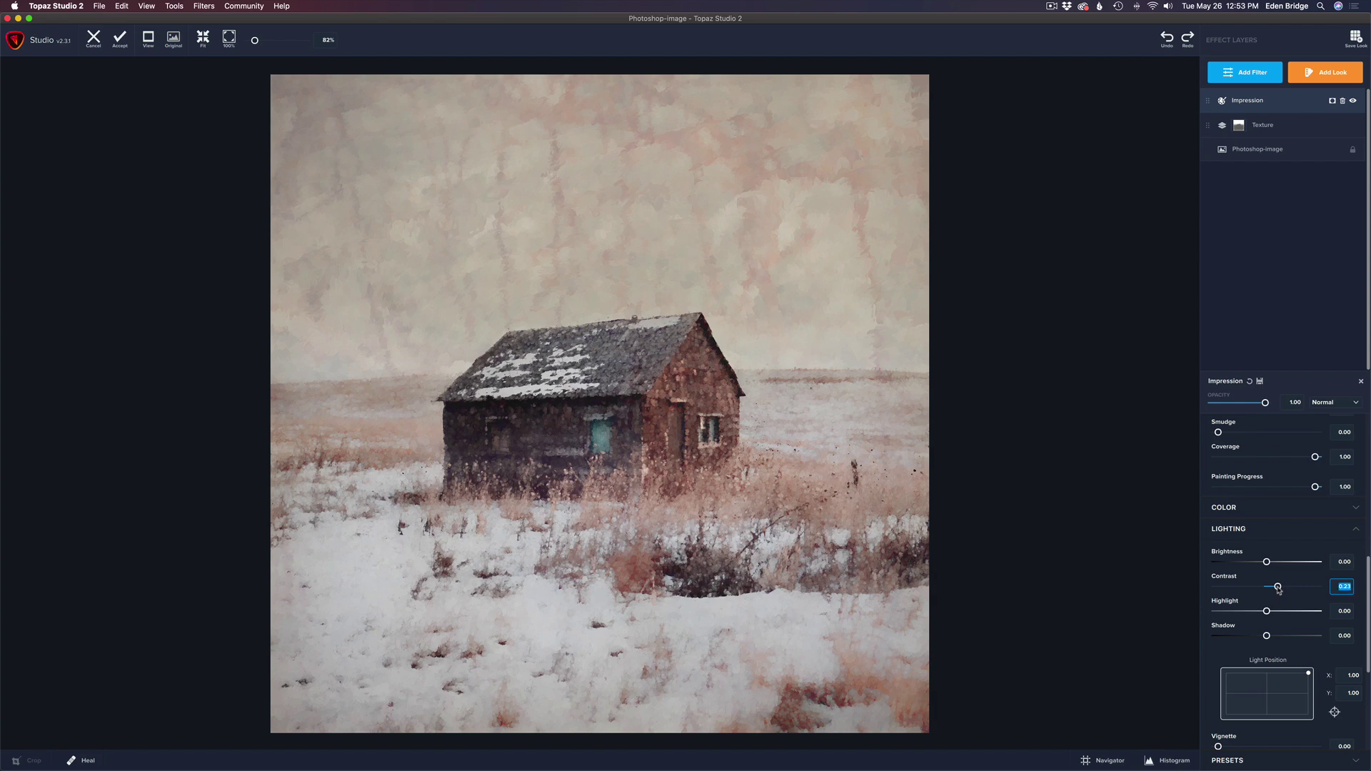
{"action": "left_click_drag", "start_coordinate": [1266, 612], "coordinate": [1260, 609]}
{"action": "left_click", "coordinate": [1354, 102]}
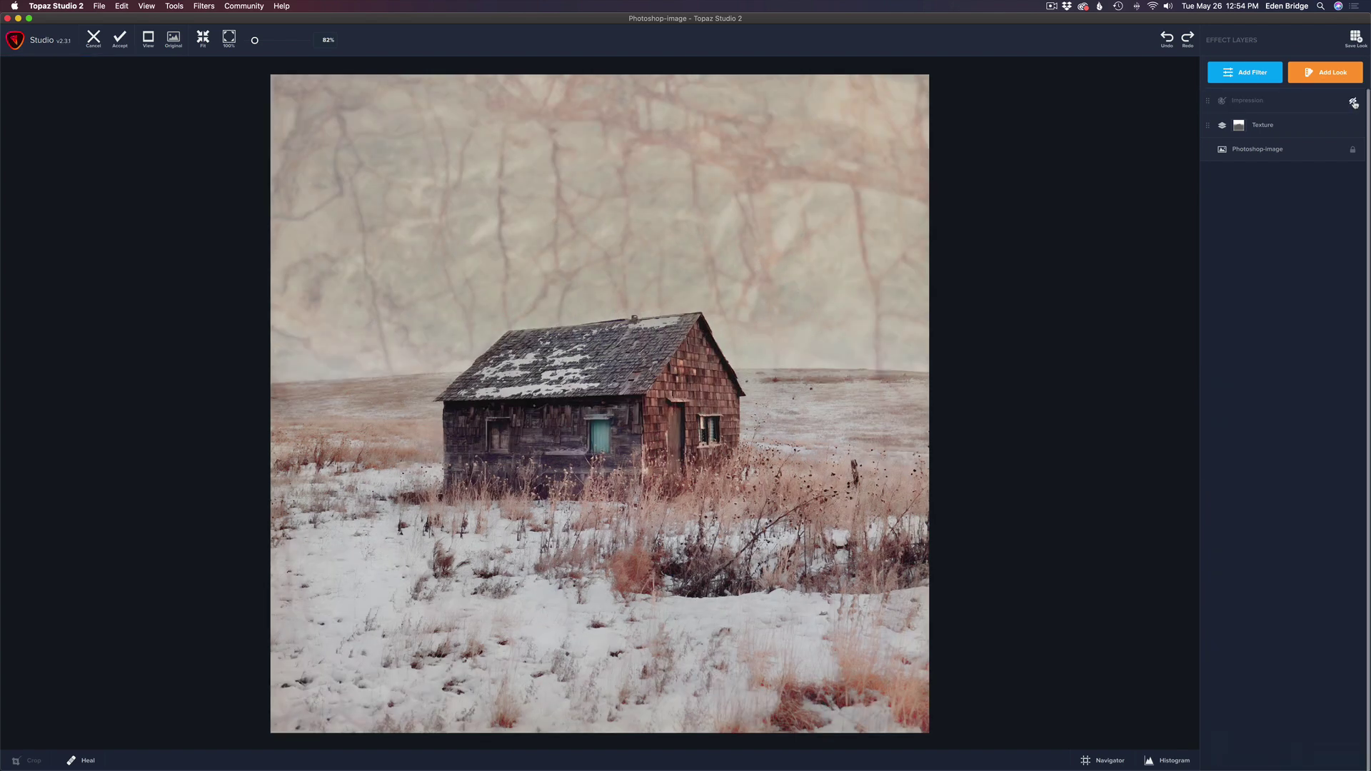
{"action": "left_click", "coordinate": [1354, 102]}
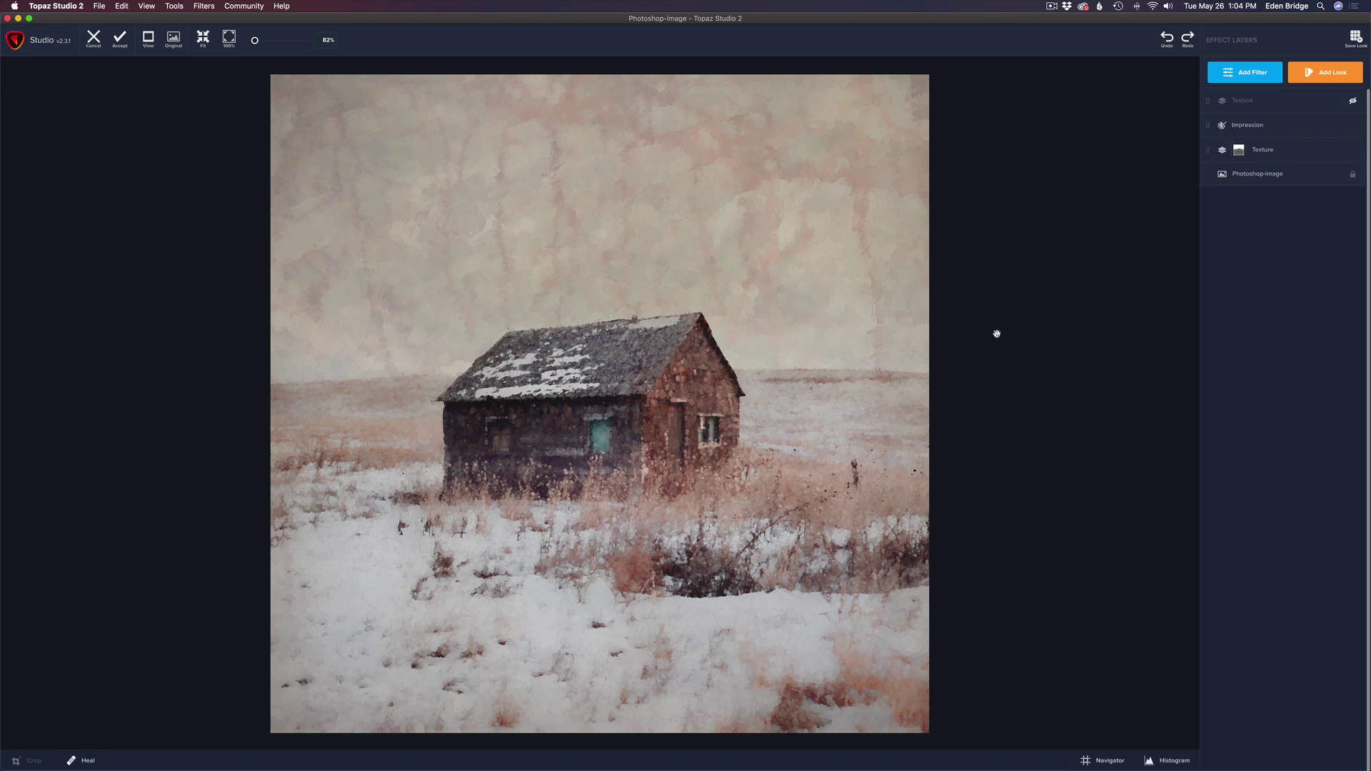
Enable the upper Texture layer, open its settings and set its opacity to 0.55
{"action": "left_click", "coordinate": [1253, 74]}
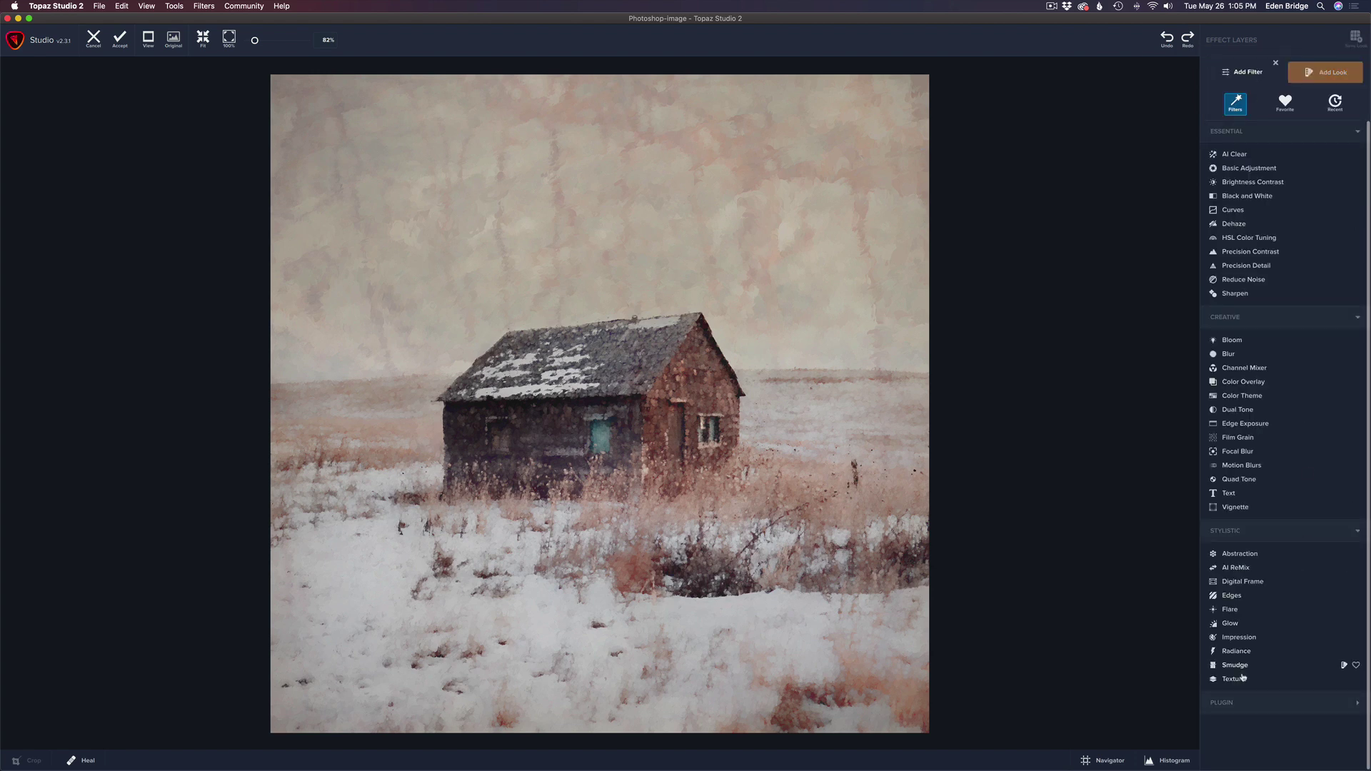
{"action": "left_click", "coordinate": [1276, 63]}
{"action": "left_click", "coordinate": [1353, 102]}
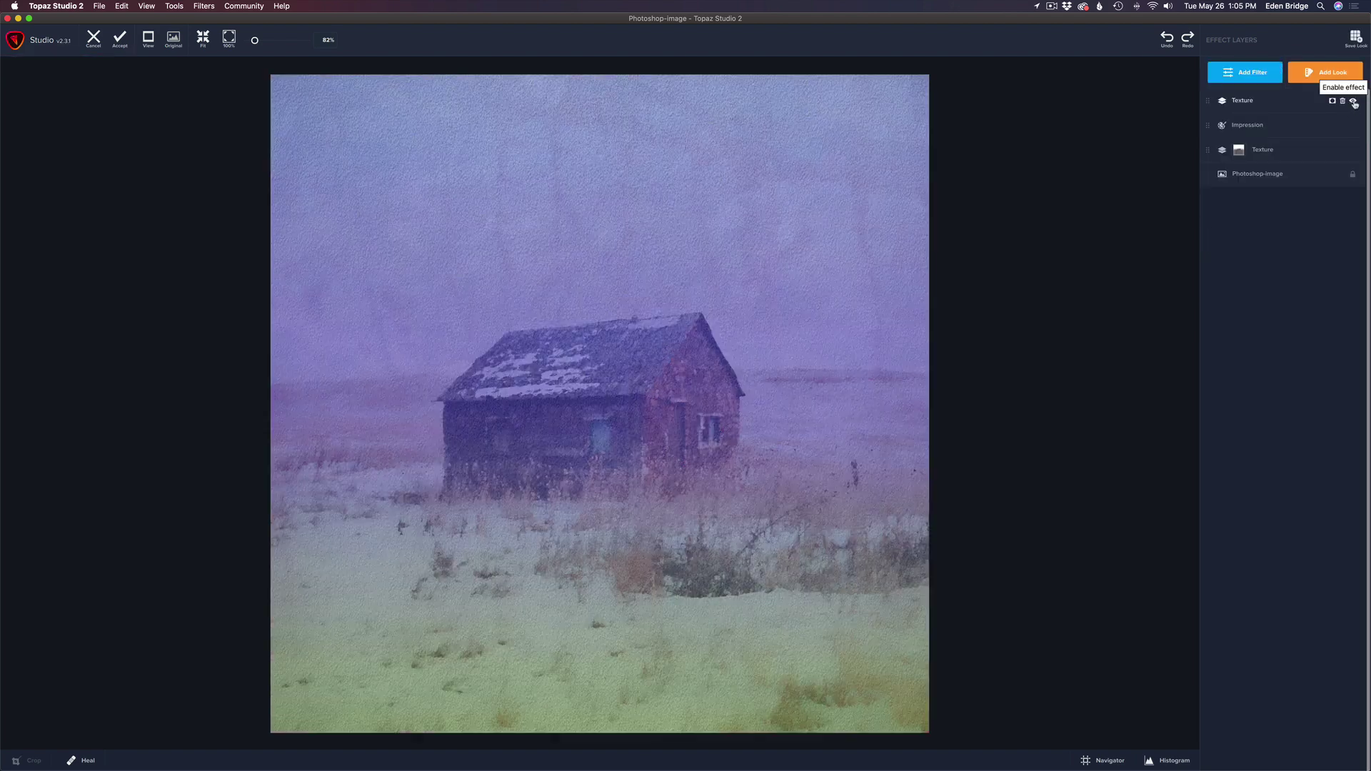
{"action": "left_click", "coordinate": [1272, 102]}
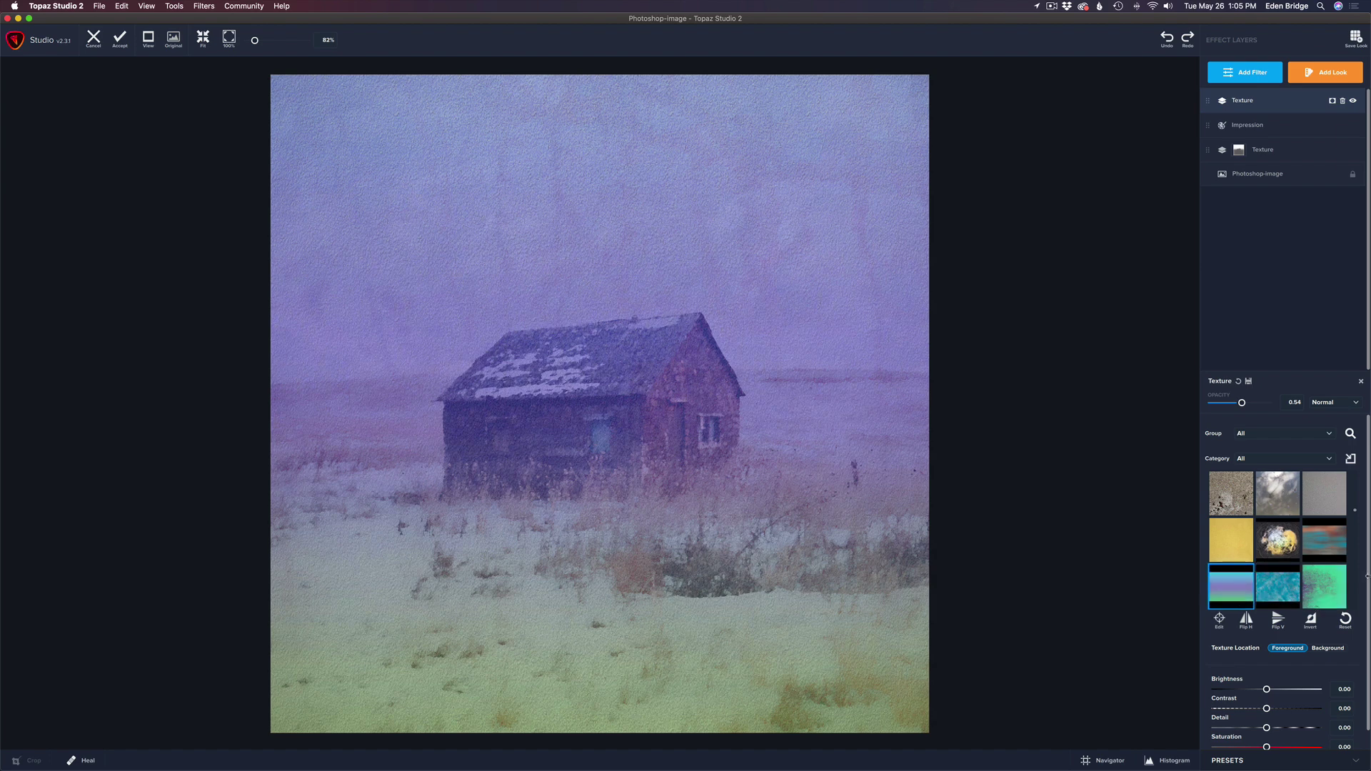
{"action": "mouse_move", "coordinate": [1366, 580]}
{"action": "left_mouse_down"}
{"action": "mouse_move", "coordinate": [1366, 591]}
{"action": "mouse_move", "coordinate": [1366, 578]}
{"action": "left_mouse_up"}
{"action": "mouse_move", "coordinate": [1242, 404]}
{"action": "left_mouse_down"}
{"action": "mouse_move", "coordinate": [1282, 402]}
{"action": "mouse_move", "coordinate": [1239, 405]}
{"action": "left_mouse_up"}
{"action": "left_click_drag", "start_coordinate": [1237, 404], "coordinate": [1243, 405]}
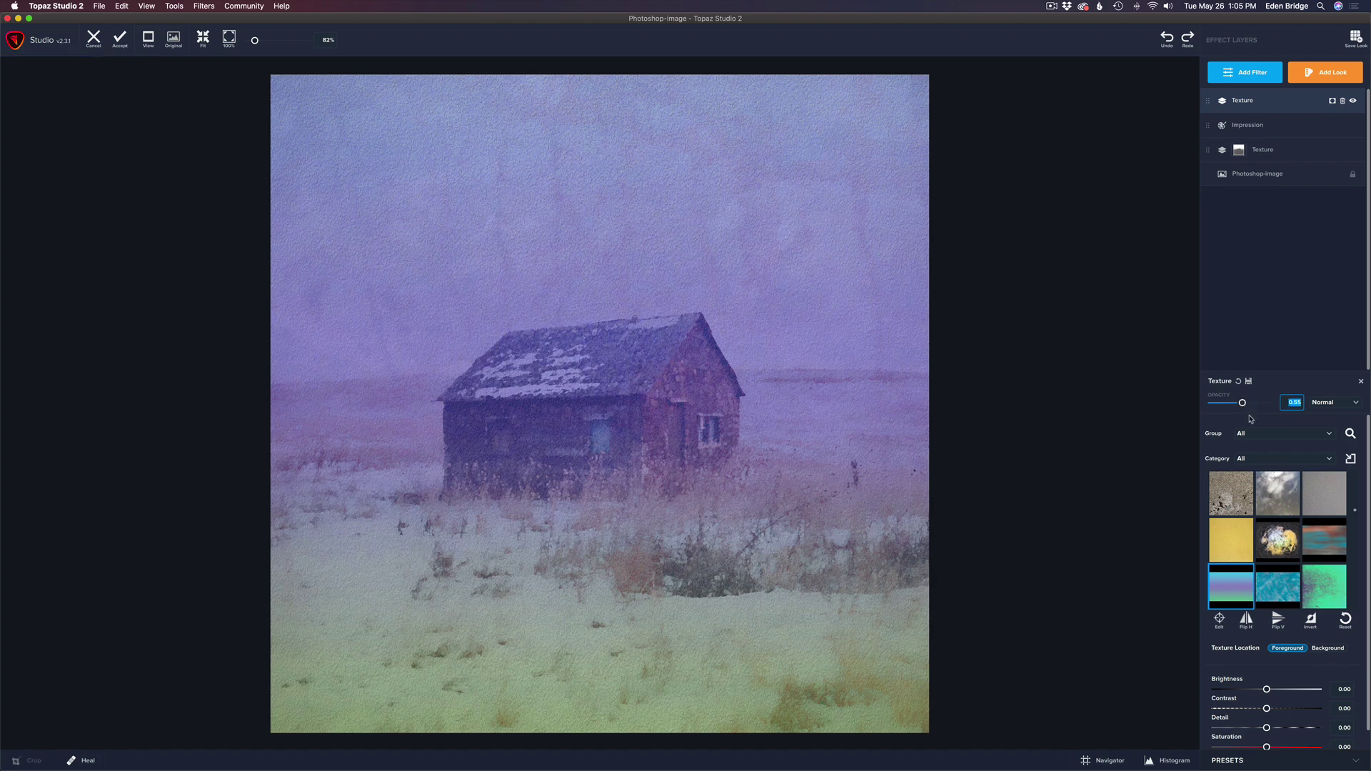
Change the upper Texture layer's blend mode to Multiply and set its Brightness to 0.23
{"action": "left_click", "coordinate": [1357, 404]}
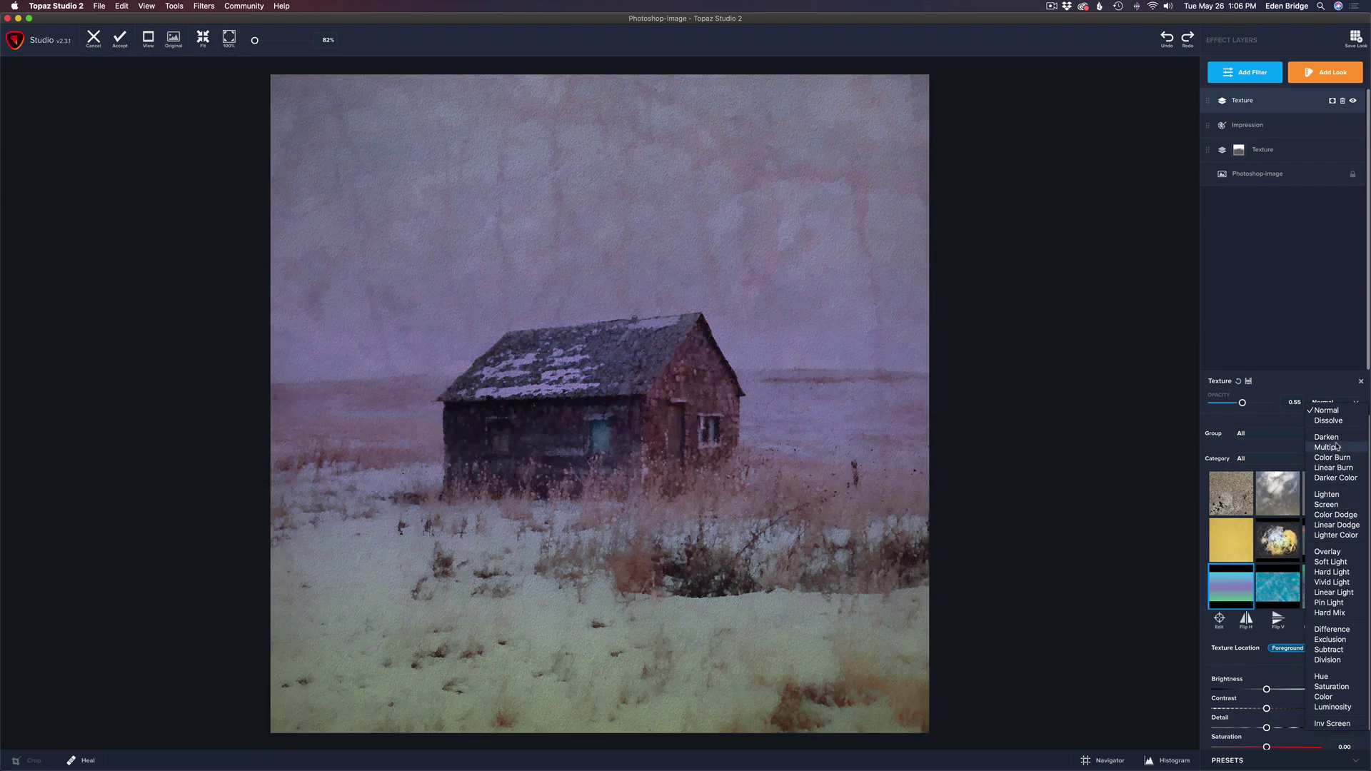
{"action": "left_click", "coordinate": [1337, 447]}
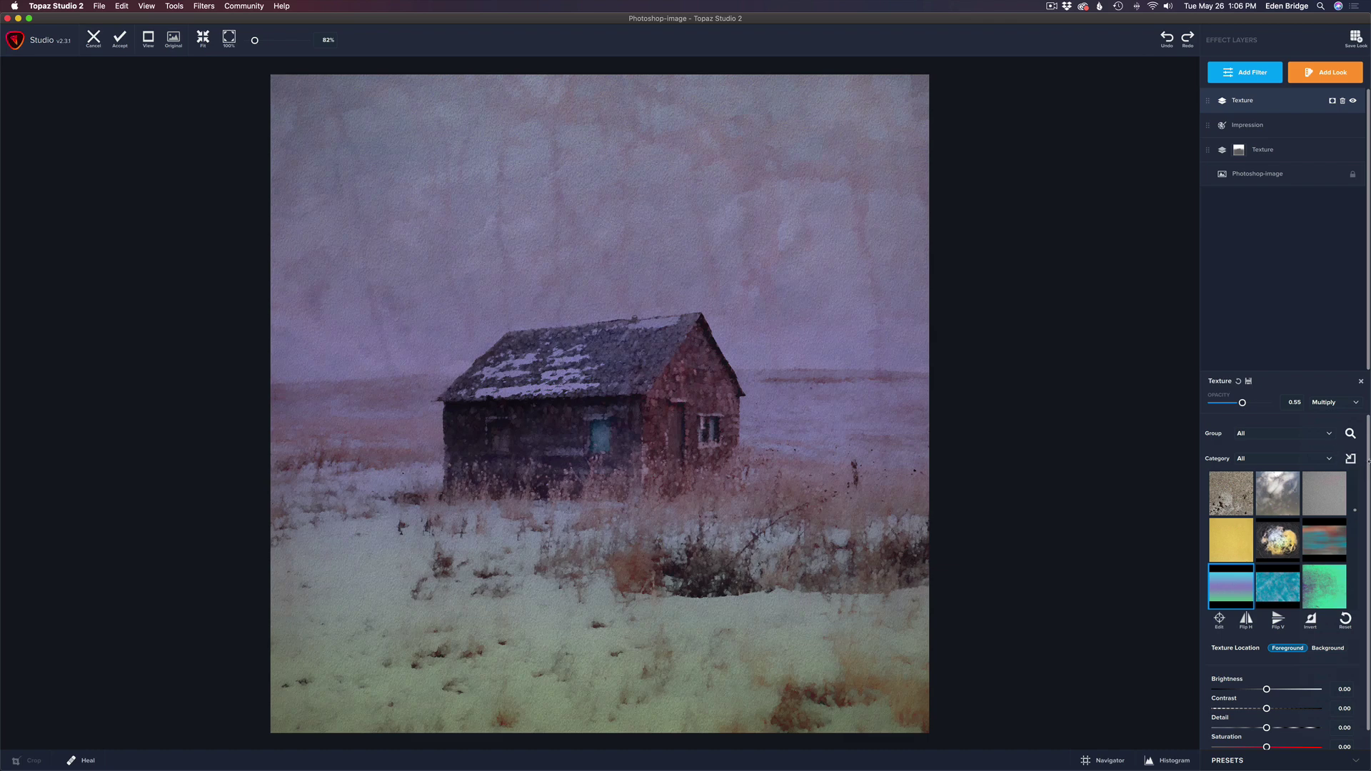
{"action": "scroll", "coordinate": [1369, 464], "scroll_direction": "down", "scroll_amount": 2}
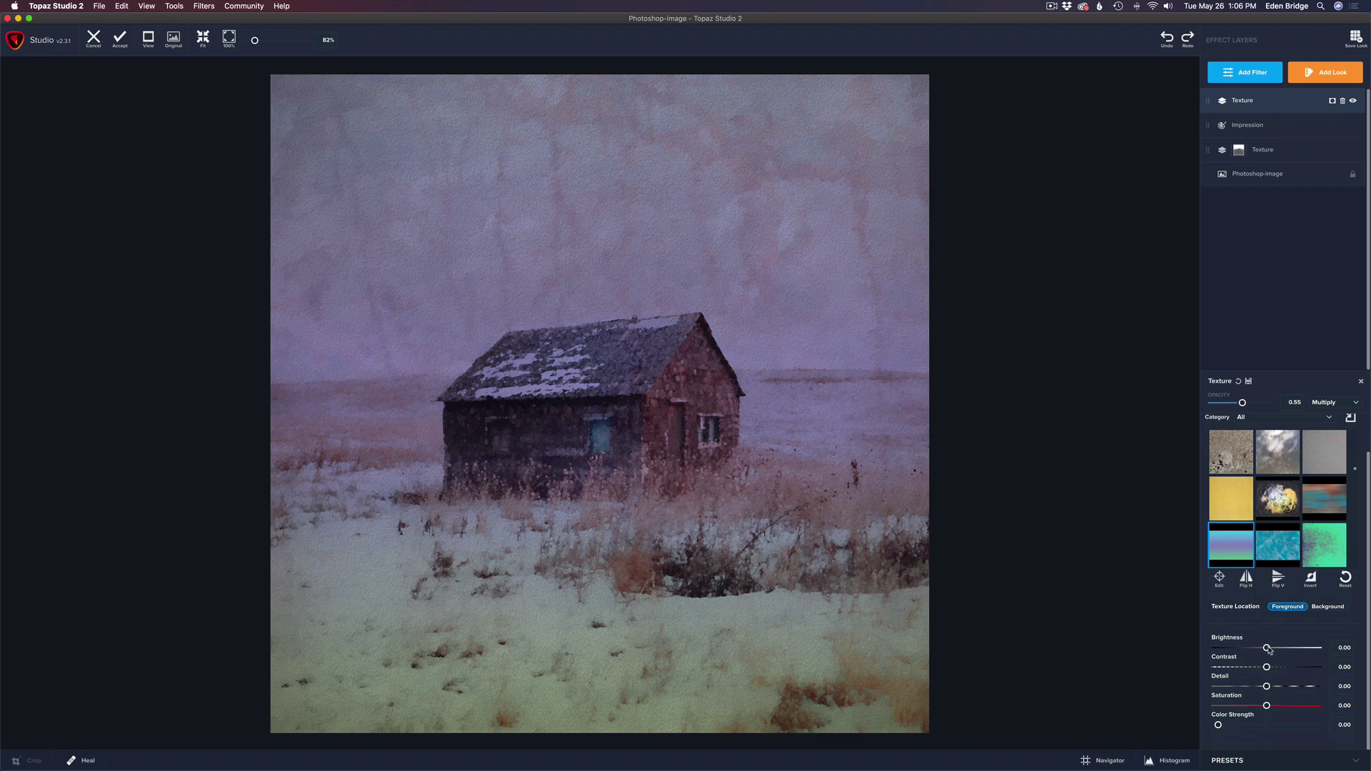
{"action": "left_click_drag", "start_coordinate": [1268, 649], "coordinate": [1279, 648]}
{"action": "left_click_drag", "start_coordinate": [1281, 650], "coordinate": [1280, 649]}
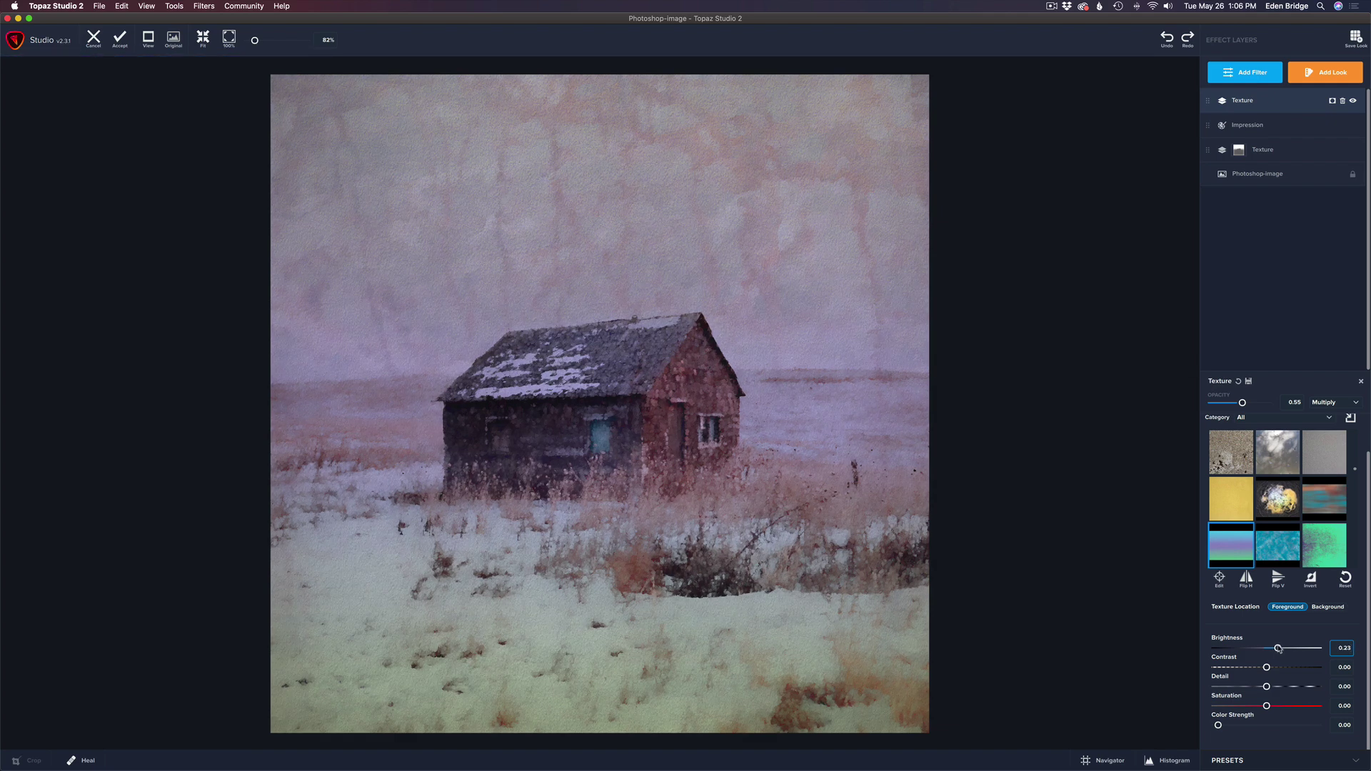
{"action": "key", "text": "super+a"}
Reduce the upper texture's Detail to -0.21 and lower its Saturation to the minimum to remove its colour cast
{"action": "scroll", "coordinate": [771, 283], "scroll_direction": "up", "scroll_amount": 5}
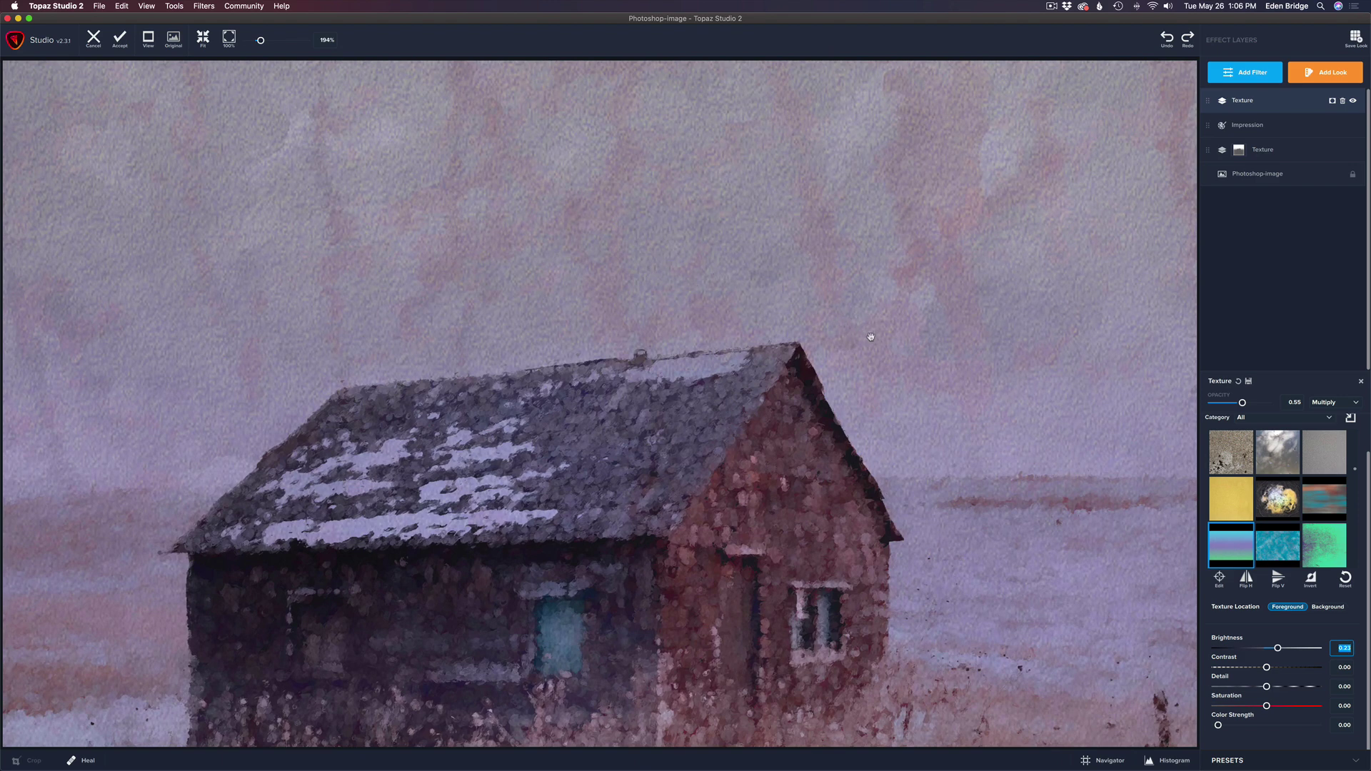
{"action": "scroll", "coordinate": [870, 337], "scroll_direction": "down", "scroll_amount": 5}
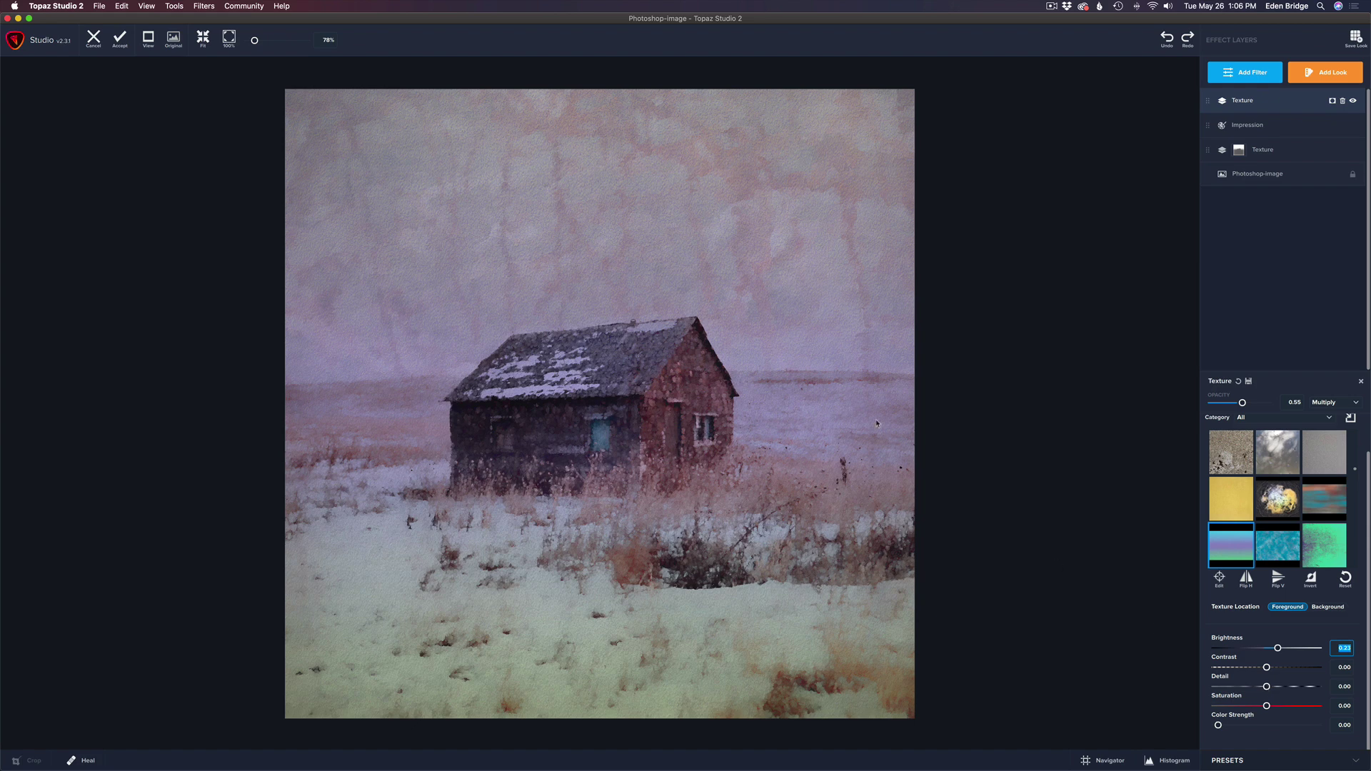
{"action": "scroll", "coordinate": [877, 424], "scroll_direction": "up", "scroll_amount": 5}
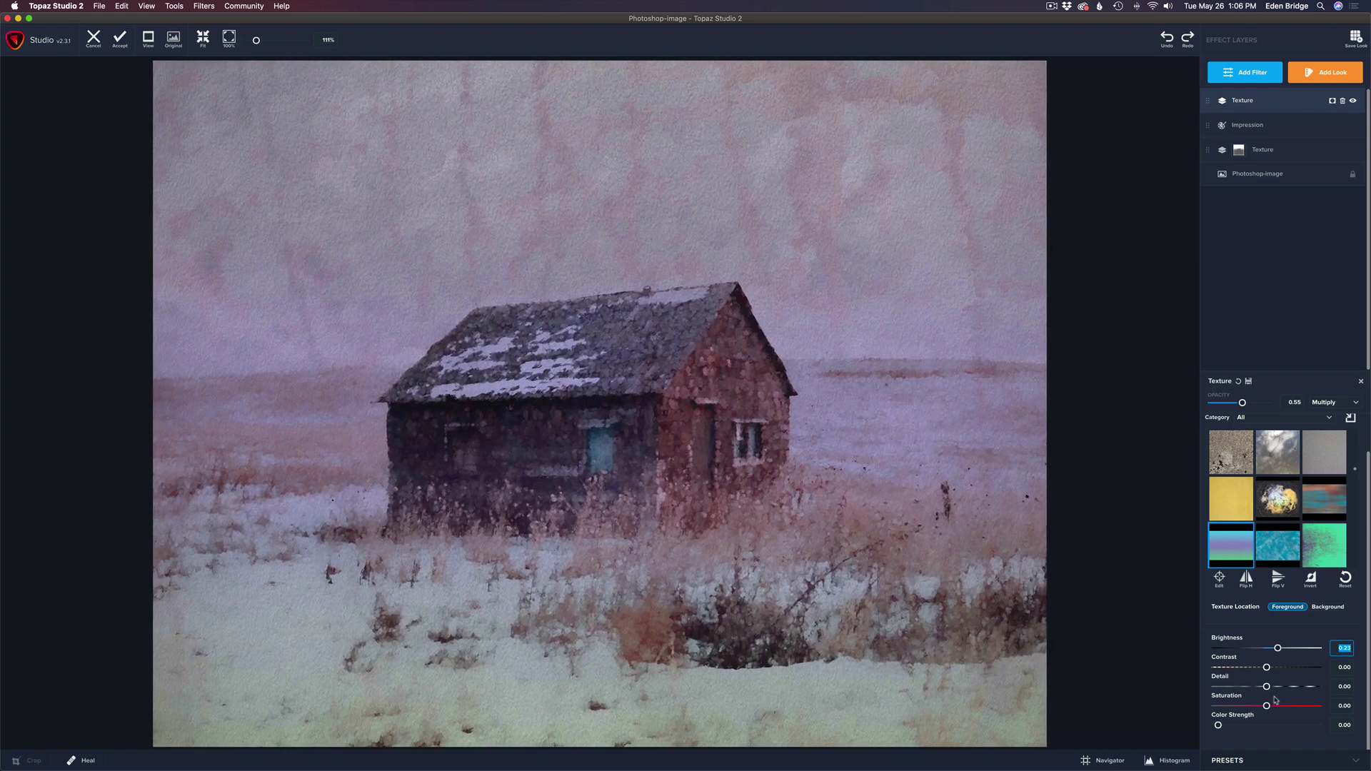
{"action": "mouse_move", "coordinate": [1267, 688]}
{"action": "left_mouse_down"}
{"action": "mouse_move", "coordinate": [1241, 685]}
{"action": "mouse_move", "coordinate": [1255, 686]}
{"action": "left_mouse_up"}
{"action": "left_click_drag", "start_coordinate": [1255, 687], "coordinate": [1257, 687]}
{"action": "scroll", "coordinate": [1021, 529], "scroll_direction": "down", "scroll_amount": 5}
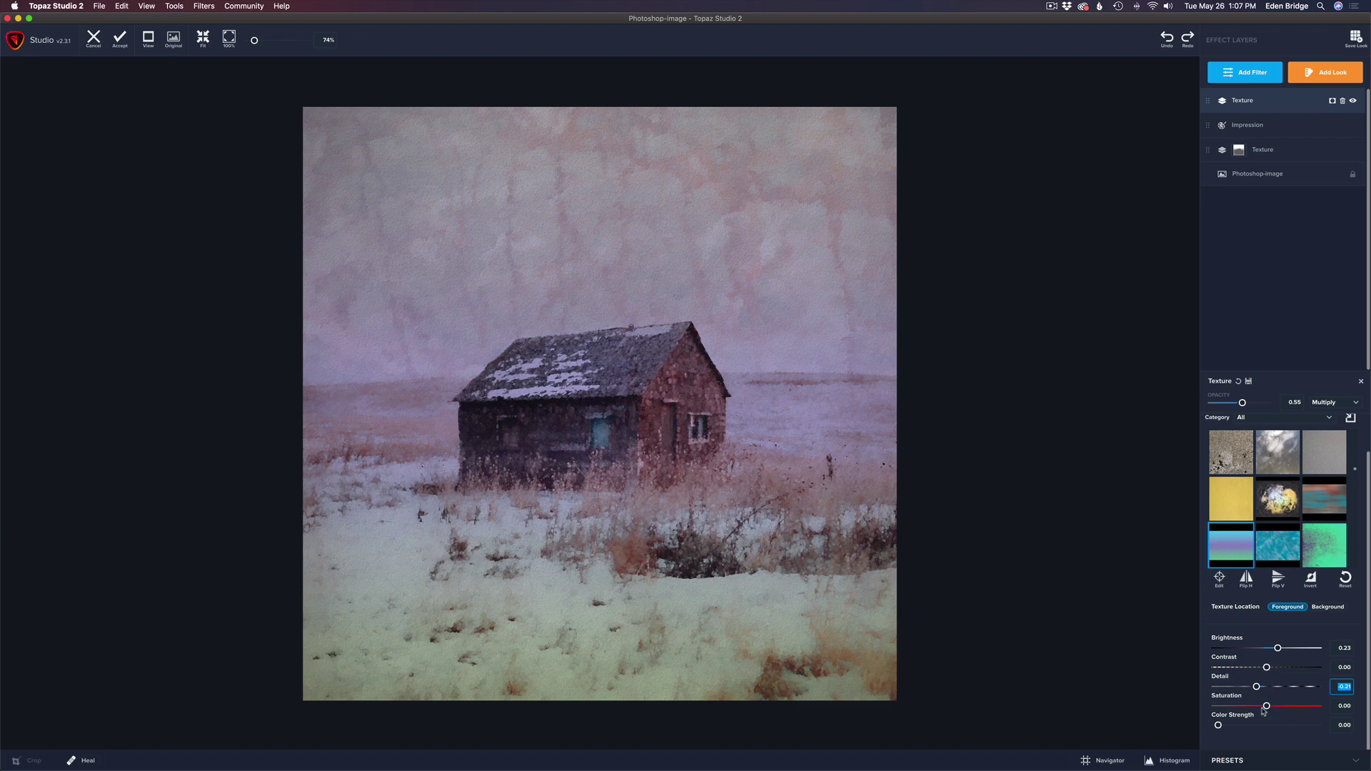
{"action": "left_click_drag", "start_coordinate": [1265, 707], "coordinate": [1147, 696]}
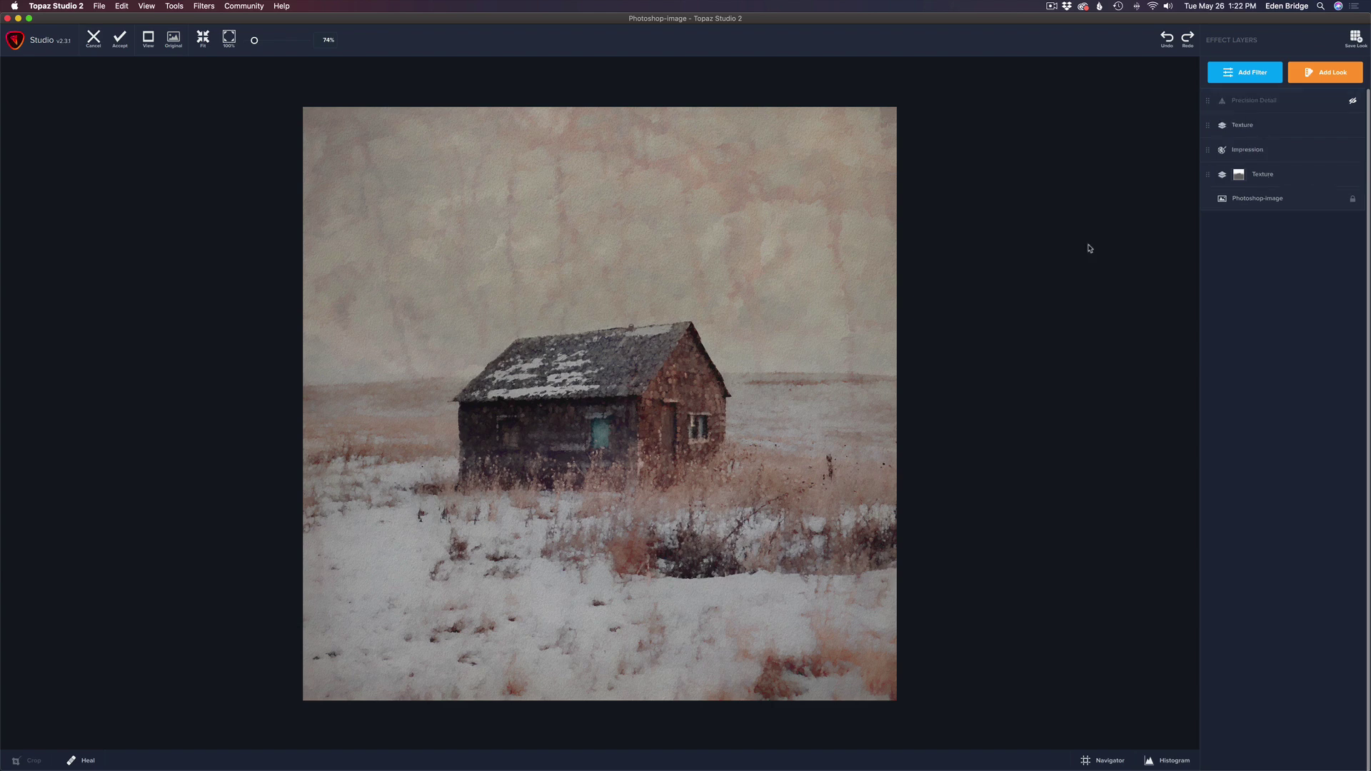
Enable the Precision Detail layer and set its shadow details to Small 0.16, Medium 0.05 and Large 0.07
{"action": "left_click", "coordinate": [1353, 103]}
{"action": "left_click", "coordinate": [1306, 104]}
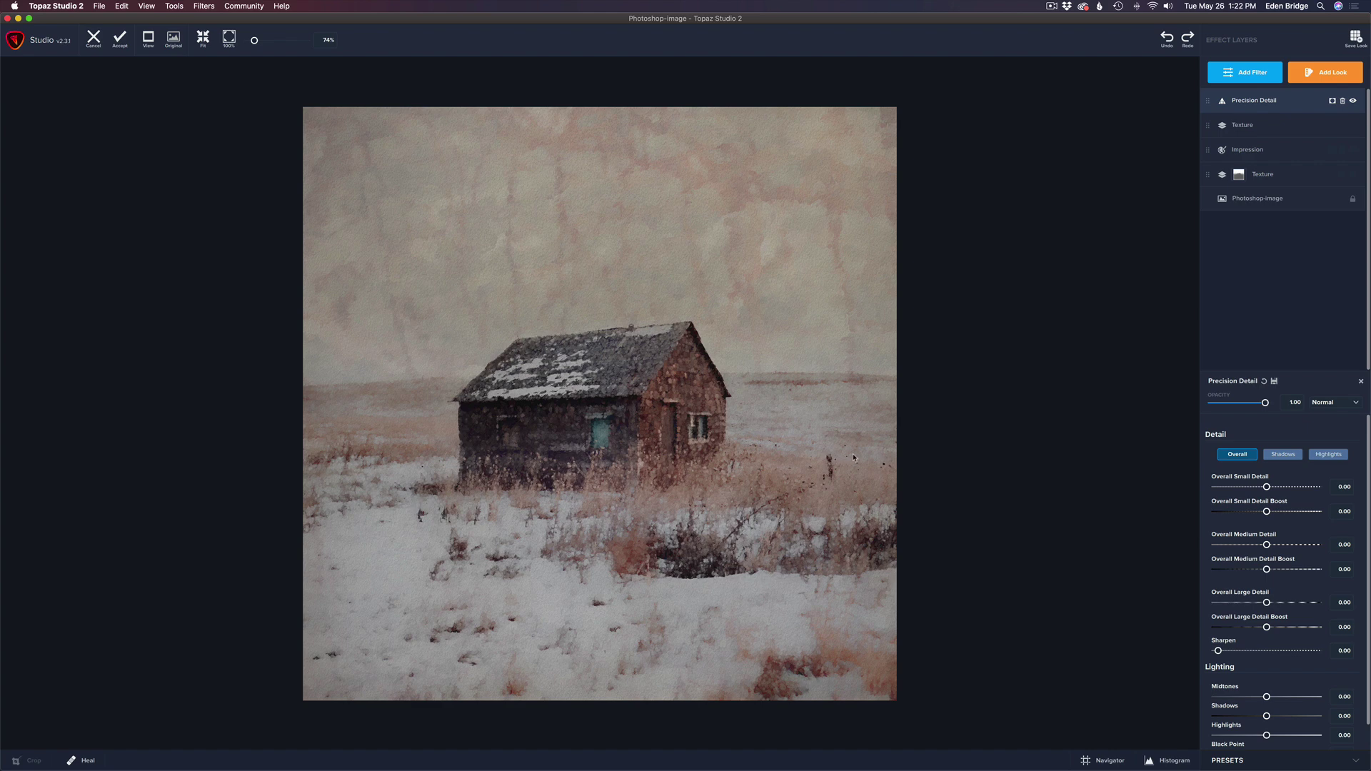
{"action": "left_click", "coordinate": [1285, 456]}
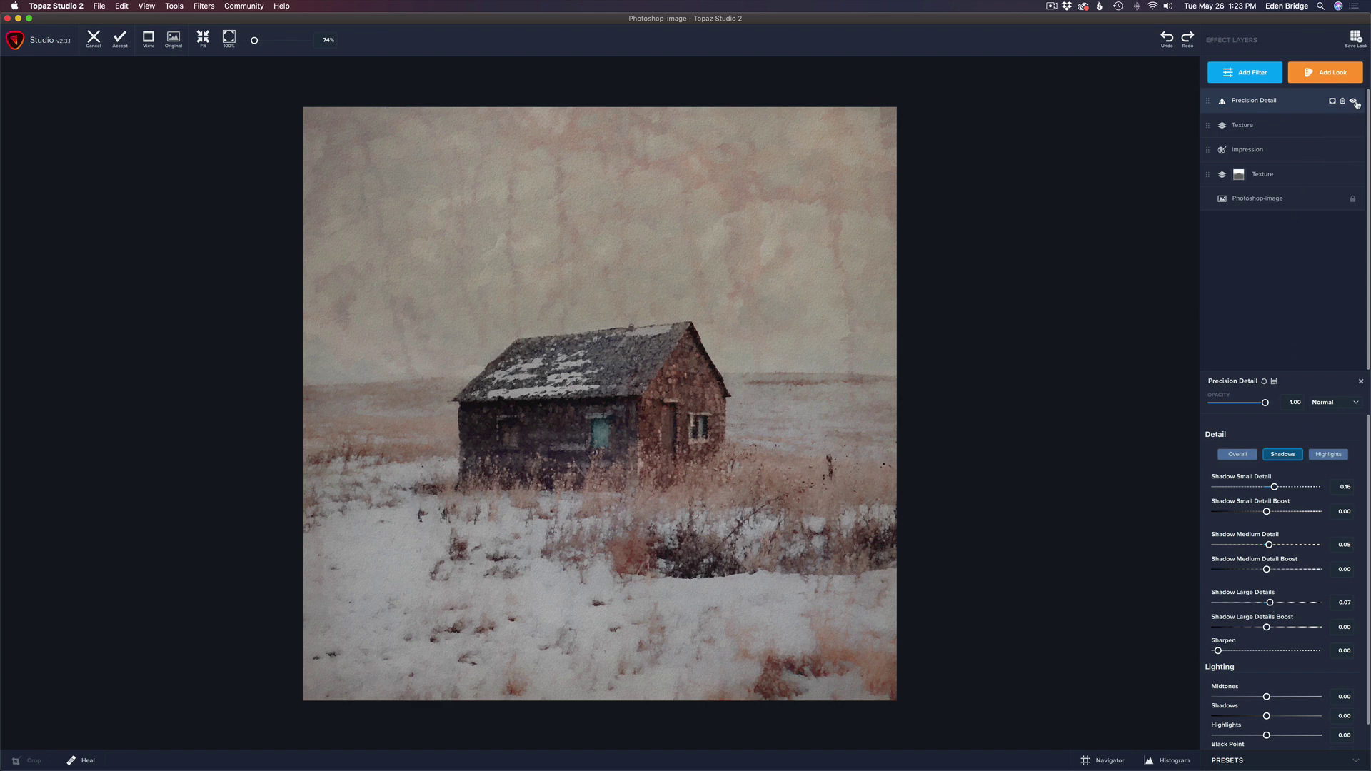
Compare the house close up with the Precision Detail layer off and on
{"action": "scroll", "coordinate": [906, 309], "scroll_direction": "up", "scroll_amount": 3}
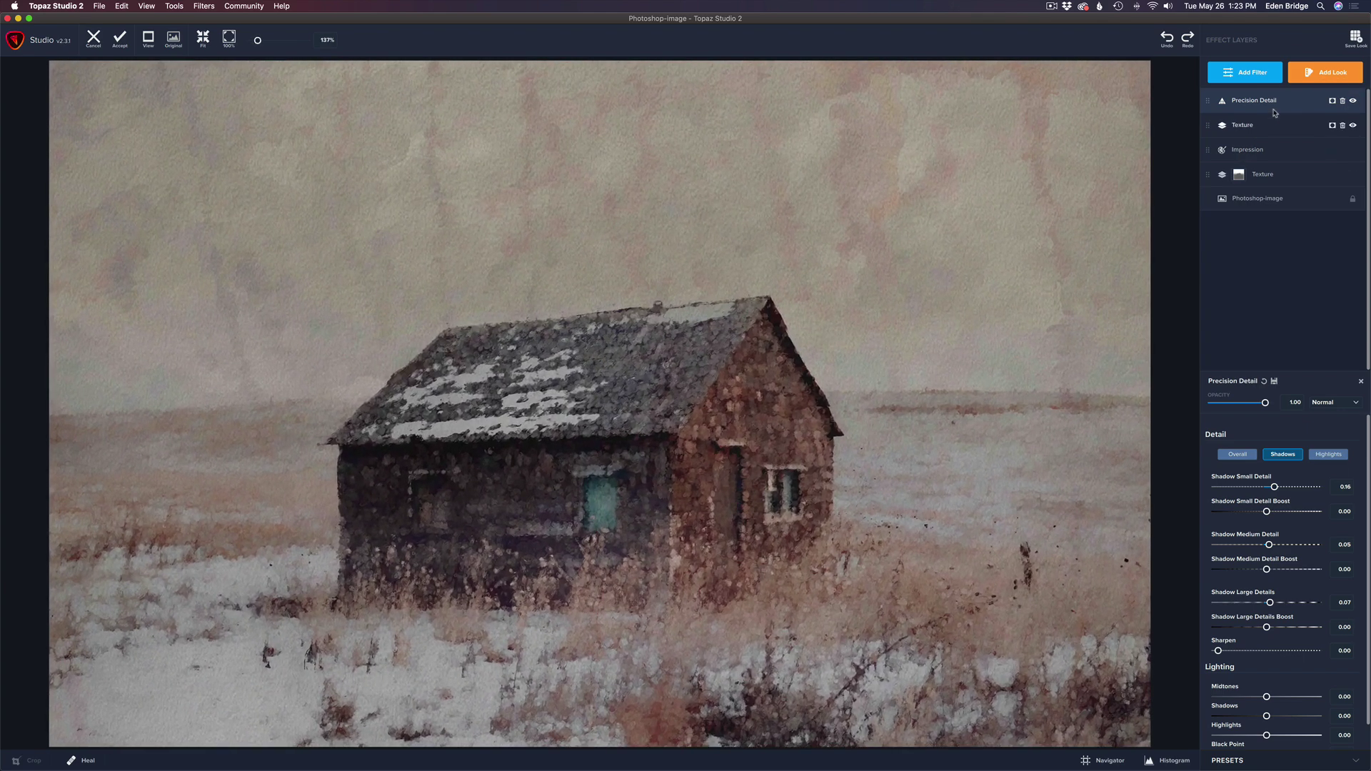
{"action": "left_click", "coordinate": [1353, 102]}
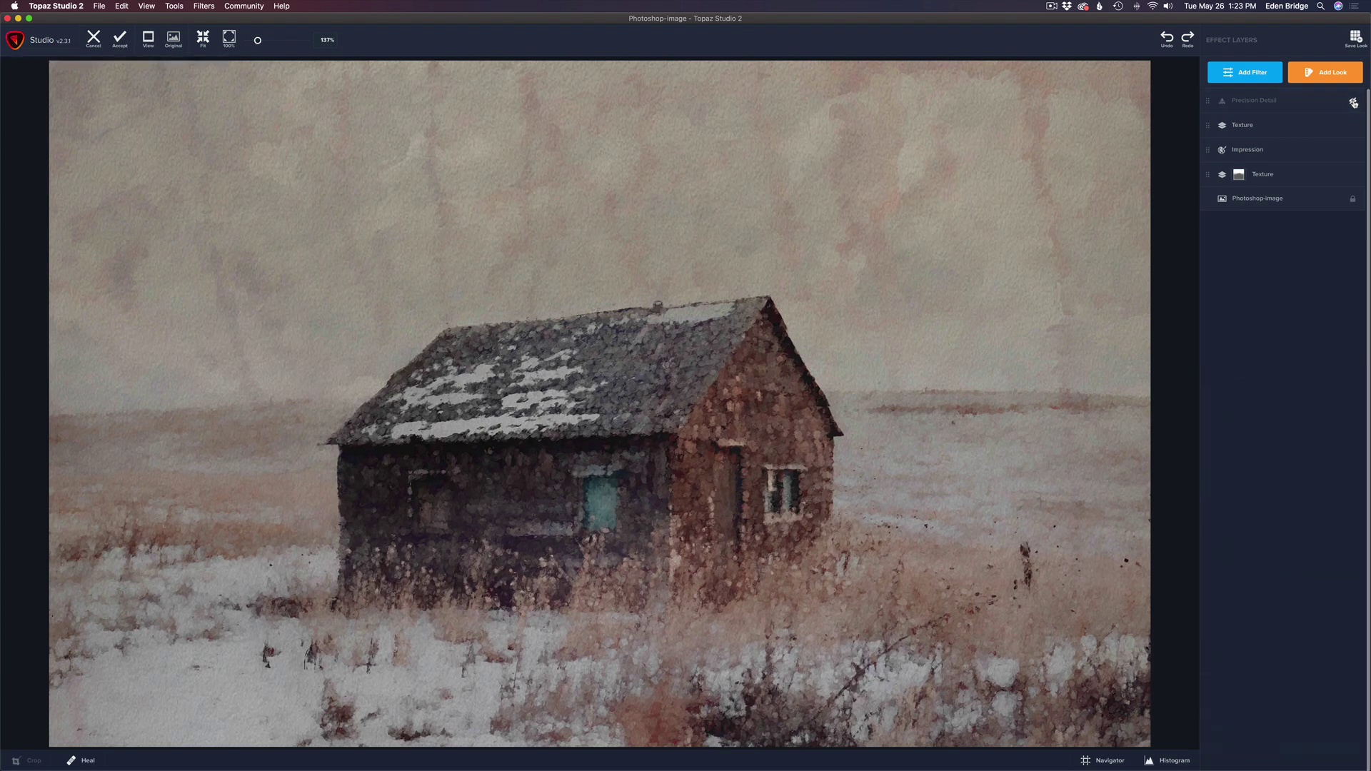
{"action": "left_click", "coordinate": [1353, 102]}
{"action": "scroll", "coordinate": [832, 396], "scroll_direction": "down", "scroll_amount": 5}
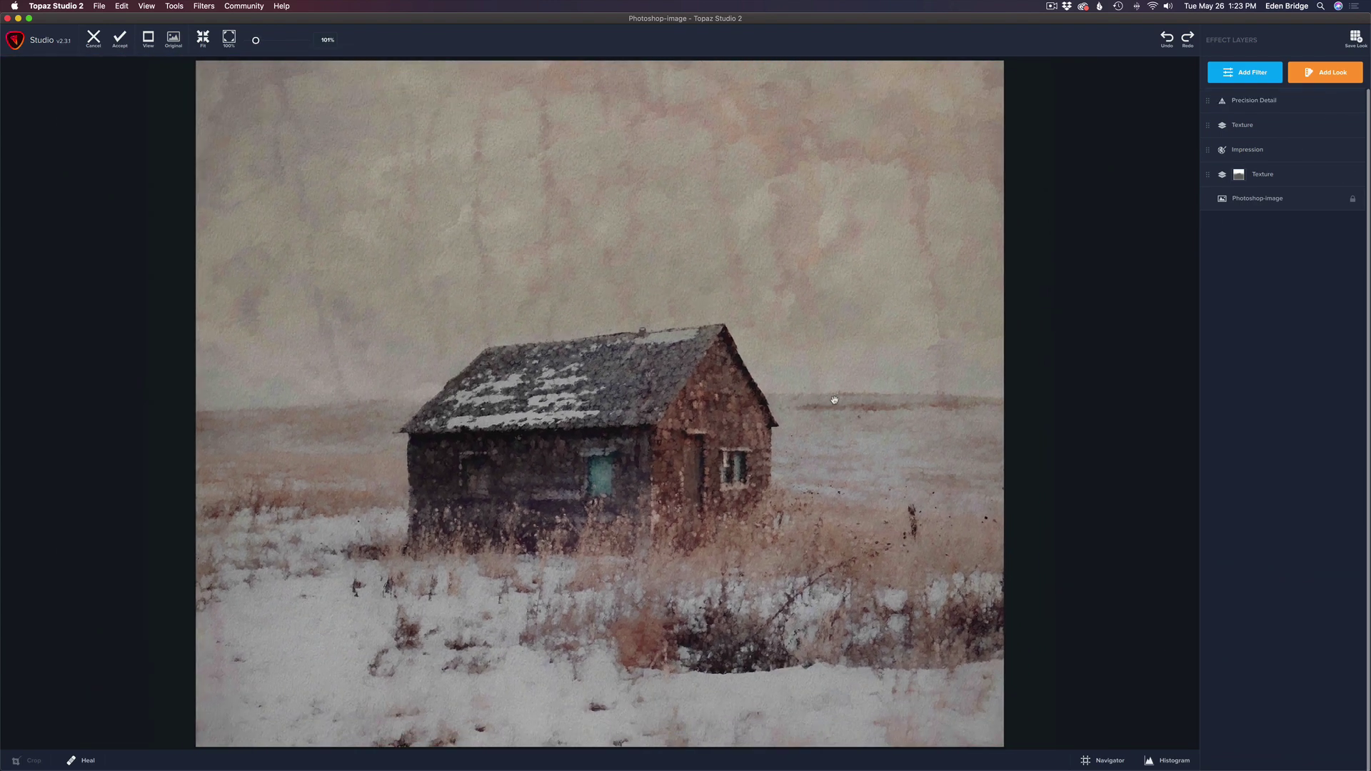
{"action": "scroll", "coordinate": [835, 400], "scroll_direction": "down", "scroll_amount": 1}
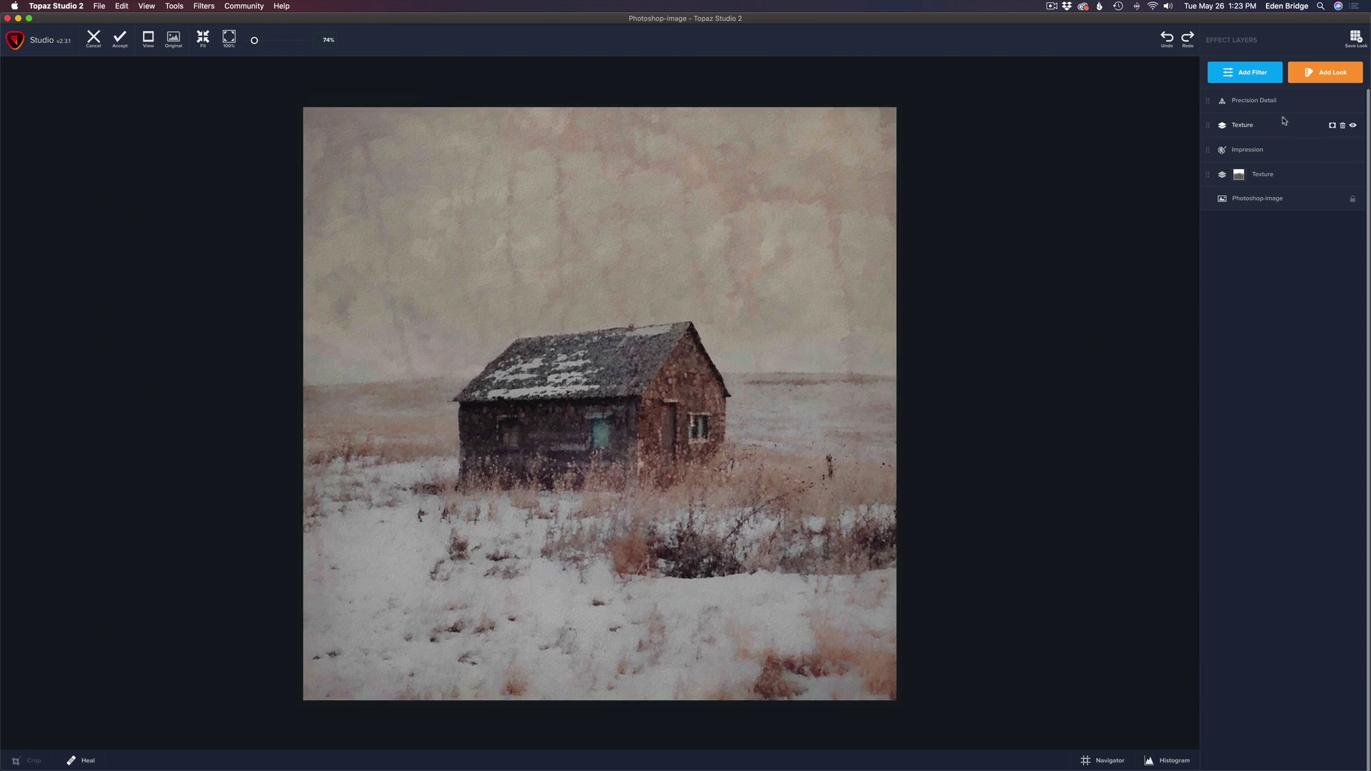
Add a mask to the Precision Detail layer and invert it to black
{"action": "left_click", "coordinate": [1331, 102]}
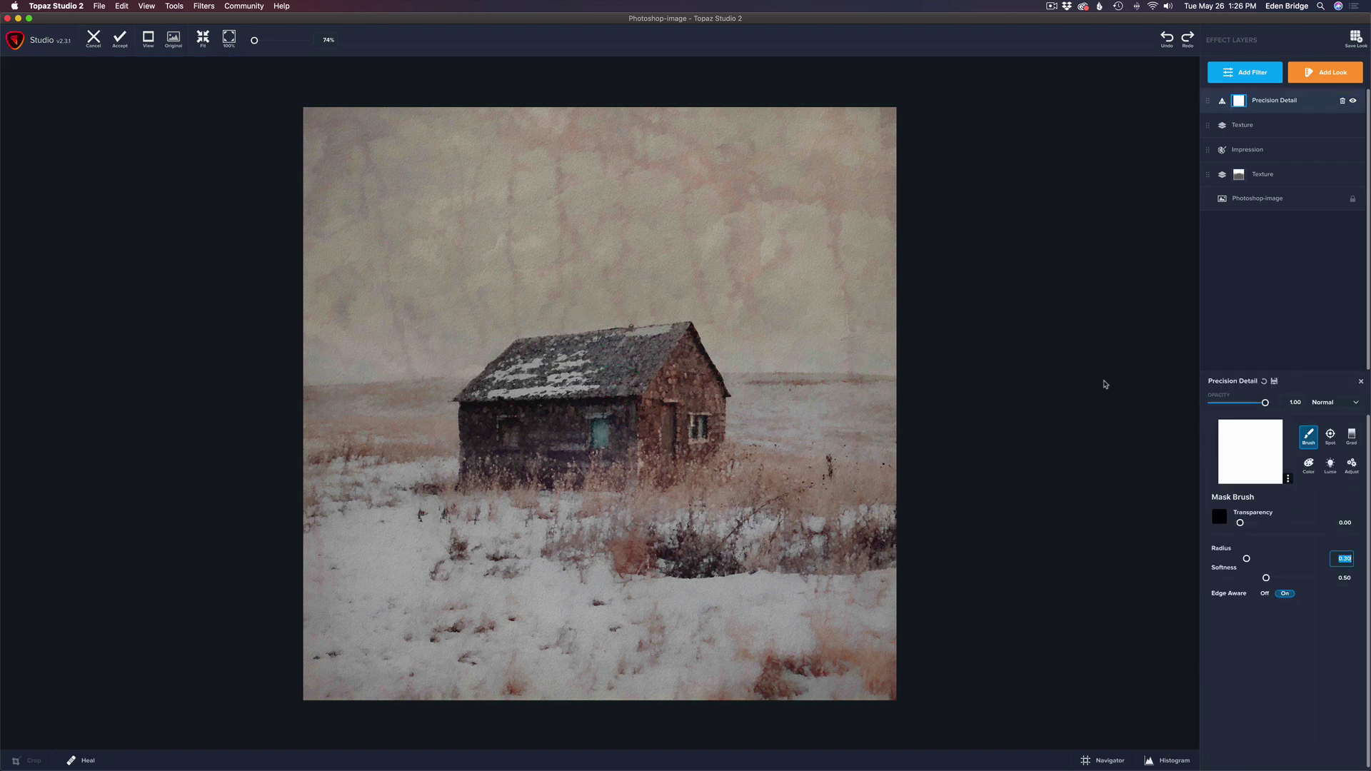
{"action": "left_click", "coordinate": [1289, 481]}
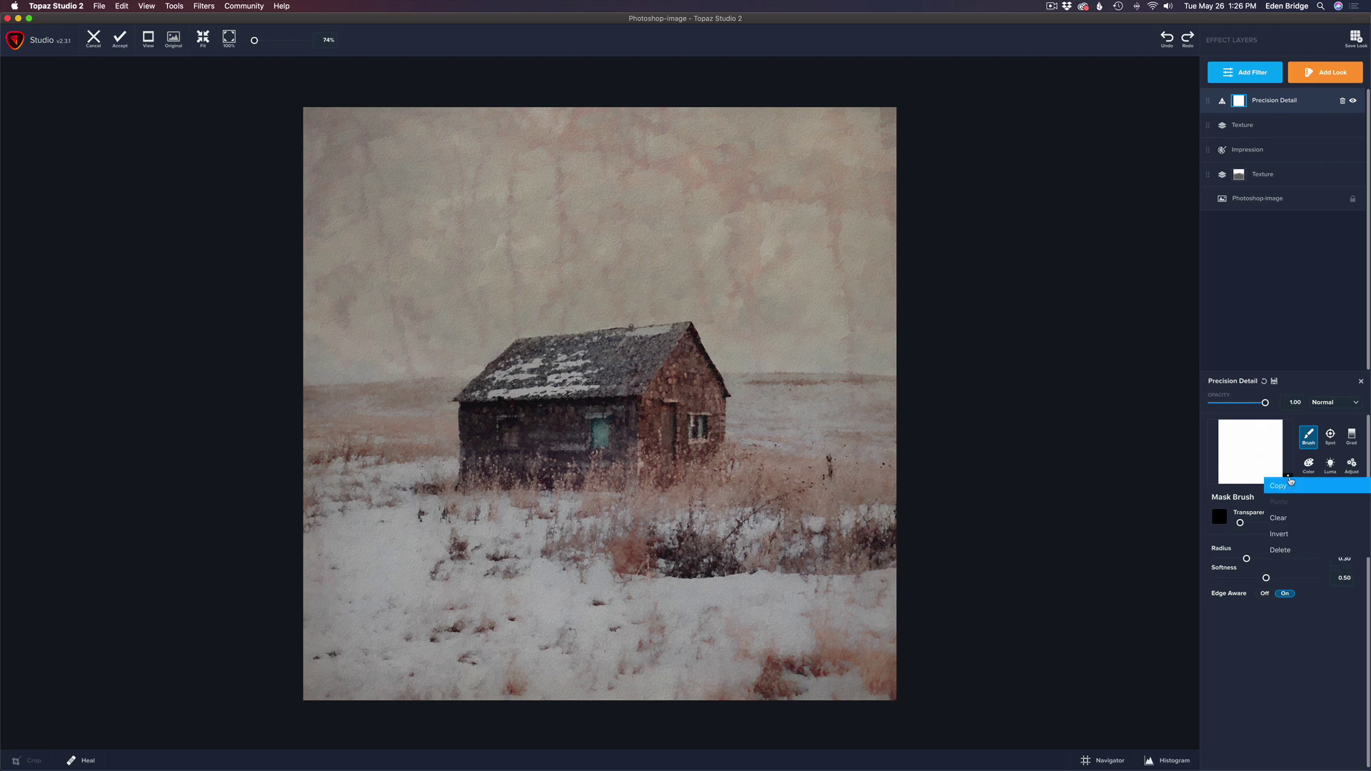
{"action": "left_click", "coordinate": [1285, 536]}
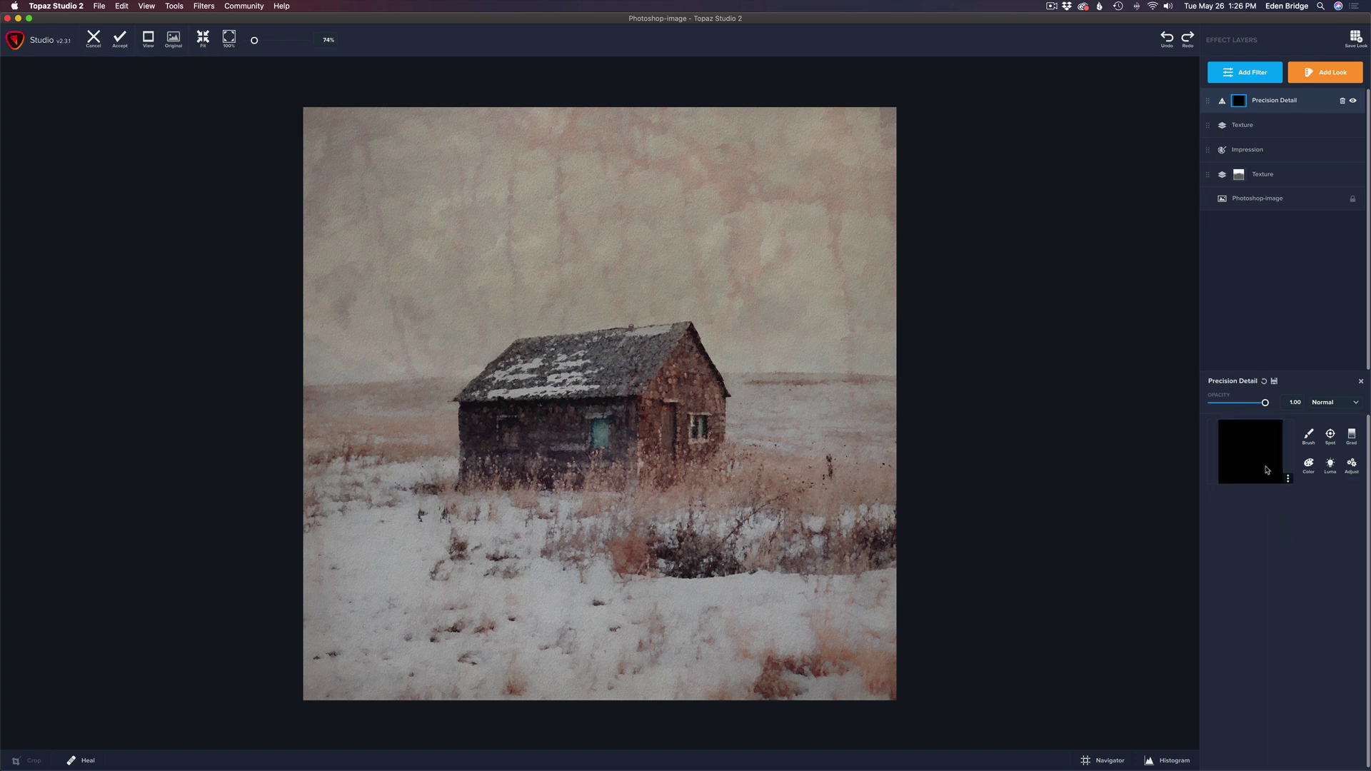
Paint over the house's roof and walls on the Precision Detail mask with a white brush at Transparency 1.00 and Radius 0.15
{"action": "left_click", "coordinate": [1308, 437]}
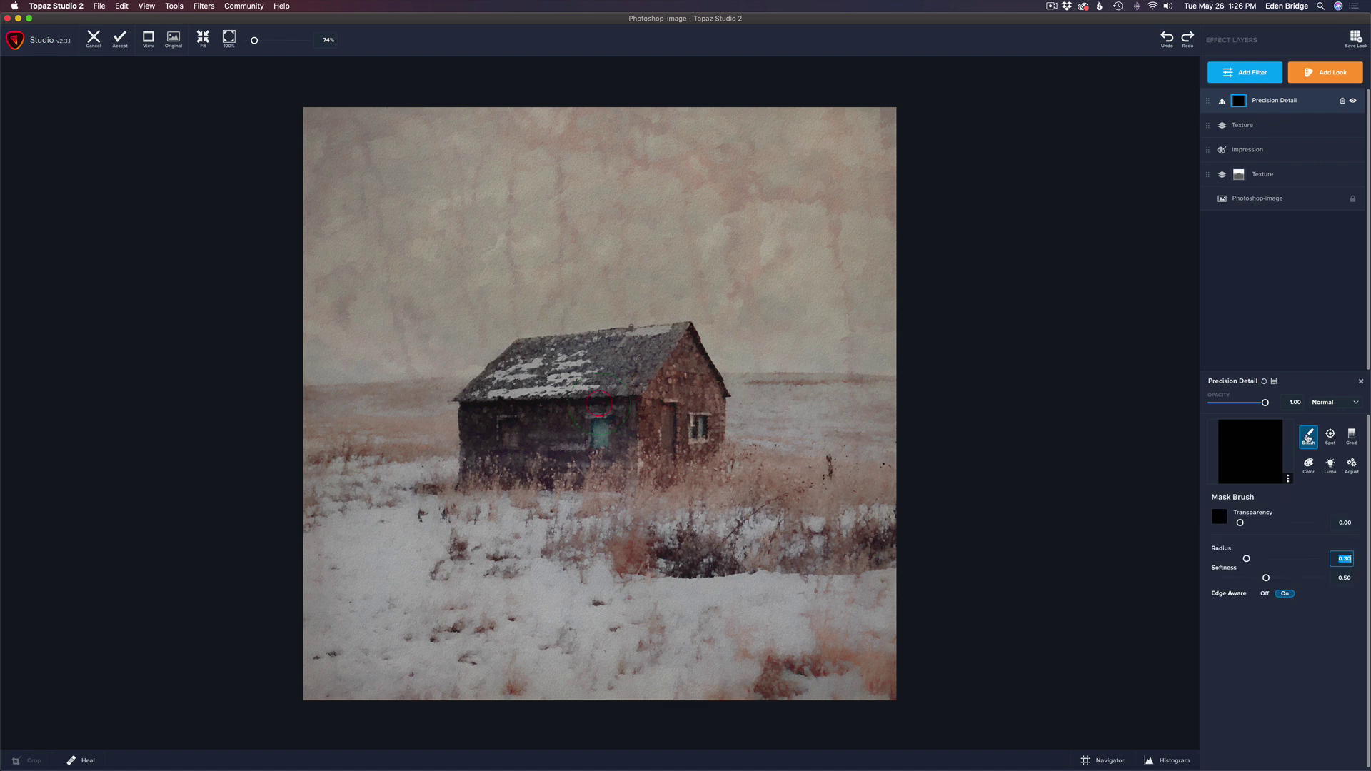
{"action": "left_click_drag", "start_coordinate": [1240, 523], "coordinate": [1325, 525]}
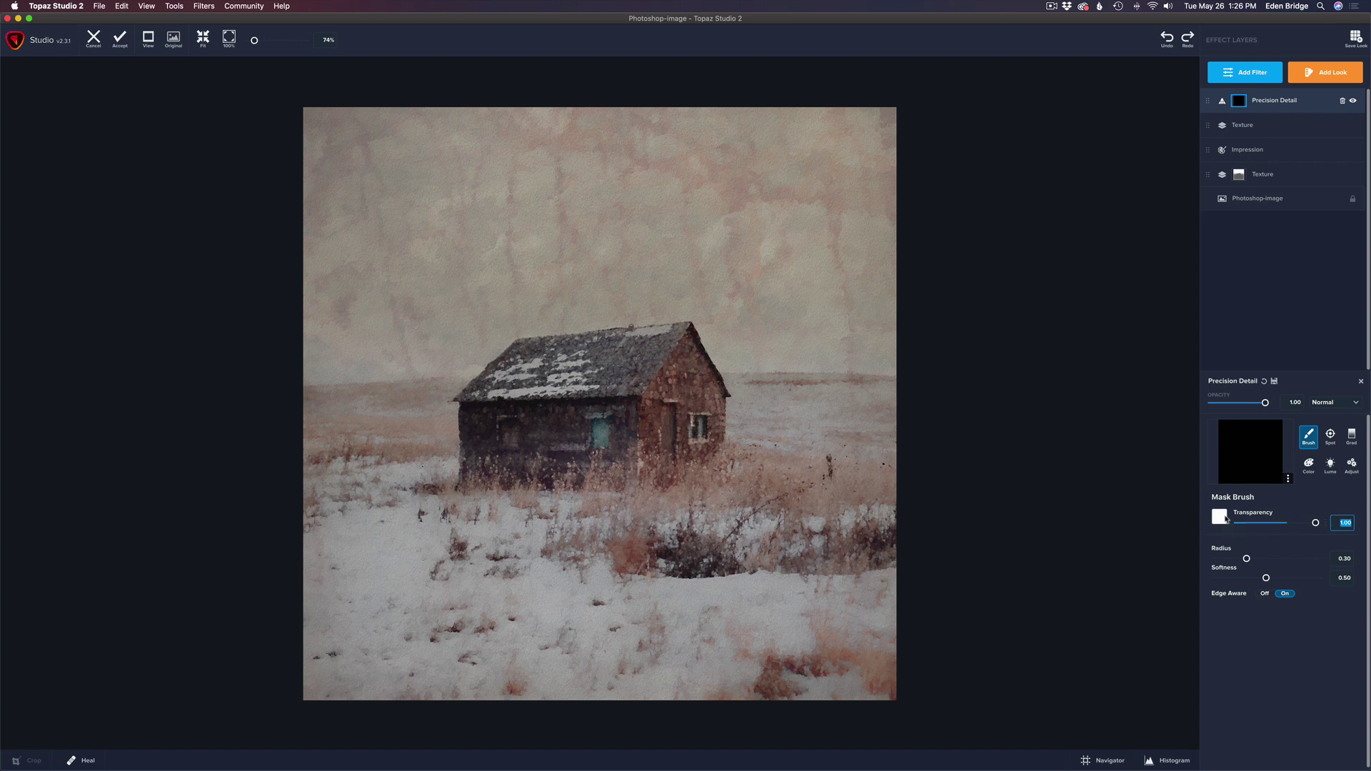
{"action": "mouse_move", "coordinate": [1317, 525]}
{"action": "left_mouse_down"}
{"action": "mouse_move", "coordinate": [1257, 525]}
{"action": "mouse_move", "coordinate": [1323, 524]}
{"action": "left_mouse_up"}
{"action": "left_click_drag", "start_coordinate": [1247, 560], "coordinate": [1232, 559]}
{"action": "mouse_move", "coordinate": [520, 352]}
{"action": "left_mouse_down"}
{"action": "mouse_move", "coordinate": [472, 395]}
{"action": "mouse_move", "coordinate": [470, 449]}
{"action": "mouse_move", "coordinate": [568, 452]}
{"action": "mouse_move", "coordinate": [624, 439]}
{"action": "mouse_move", "coordinate": [629, 417]}
{"action": "mouse_move", "coordinate": [484, 415]}
{"action": "mouse_move", "coordinate": [498, 430]}
{"action": "mouse_move", "coordinate": [609, 430]}
{"action": "mouse_move", "coordinate": [611, 414]}
{"action": "mouse_move", "coordinate": [509, 400]}
{"action": "mouse_move", "coordinate": [536, 350]}
{"action": "mouse_move", "coordinate": [686, 337]}
{"action": "mouse_move", "coordinate": [621, 398]}
{"action": "mouse_move", "coordinate": [632, 370]}
{"action": "mouse_move", "coordinate": [564, 402]}
{"action": "mouse_move", "coordinate": [539, 370]}
{"action": "left_mouse_up"}
{"action": "mouse_move", "coordinate": [635, 416]}
{"action": "left_mouse_down"}
{"action": "mouse_move", "coordinate": [665, 445]}
{"action": "mouse_move", "coordinate": [666, 388]}
{"action": "mouse_move", "coordinate": [688, 443]}
{"action": "mouse_move", "coordinate": [714, 426]}
{"action": "mouse_move", "coordinate": [684, 347]}
{"action": "mouse_move", "coordinate": [707, 388]}
{"action": "mouse_move", "coordinate": [672, 371]}
{"action": "left_mouse_up"}
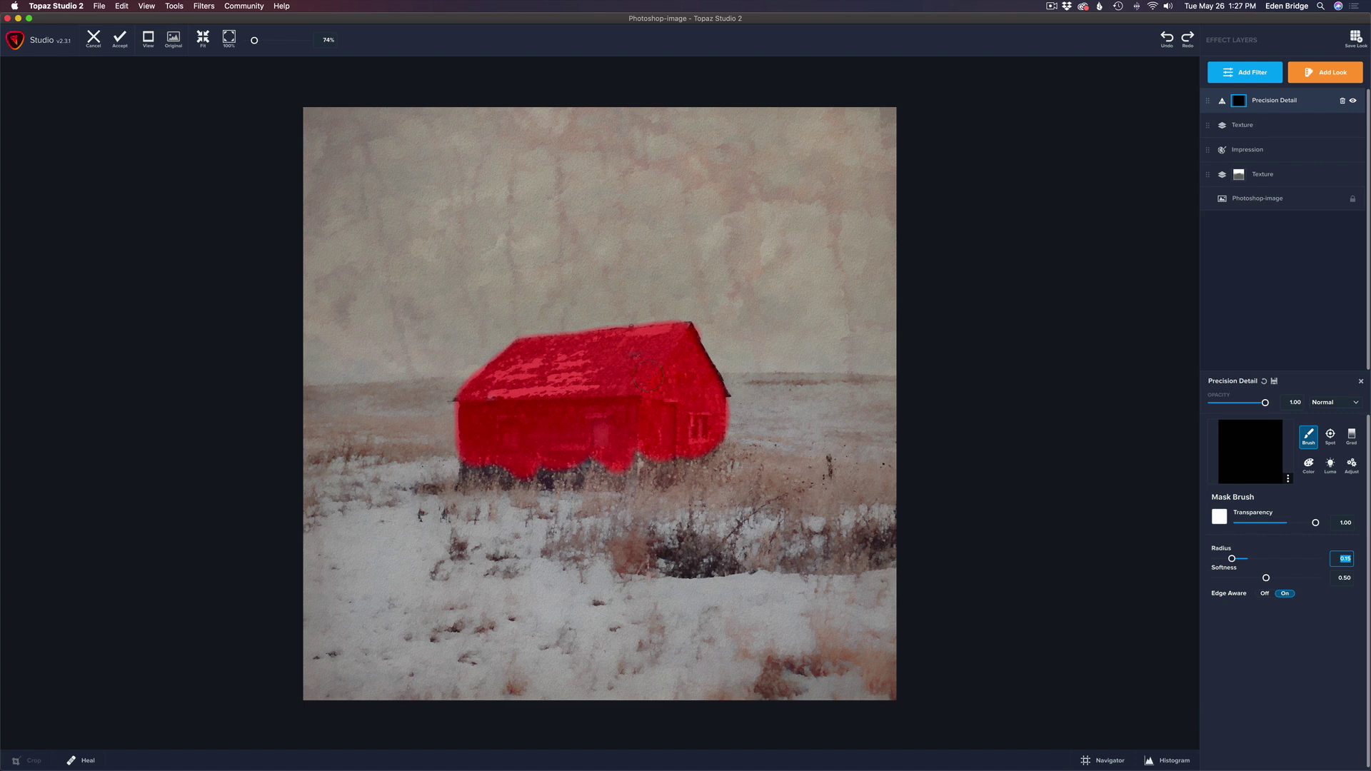
{"action": "left_click_drag", "start_coordinate": [687, 357], "coordinate": [686, 361]}
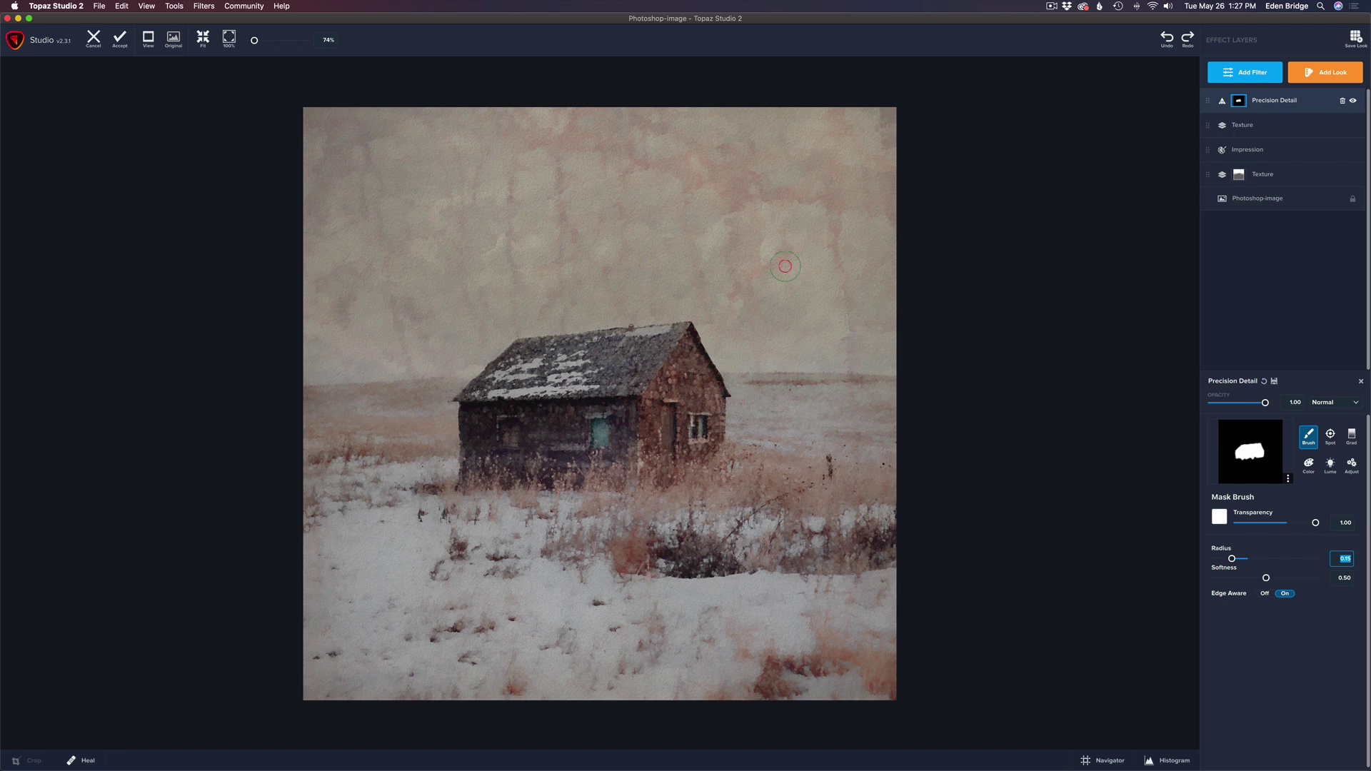
Compare the cabin image with the masked Precision Detail layer off and on
{"action": "scroll", "coordinate": [721, 292], "scroll_direction": "up", "scroll_amount": 5}
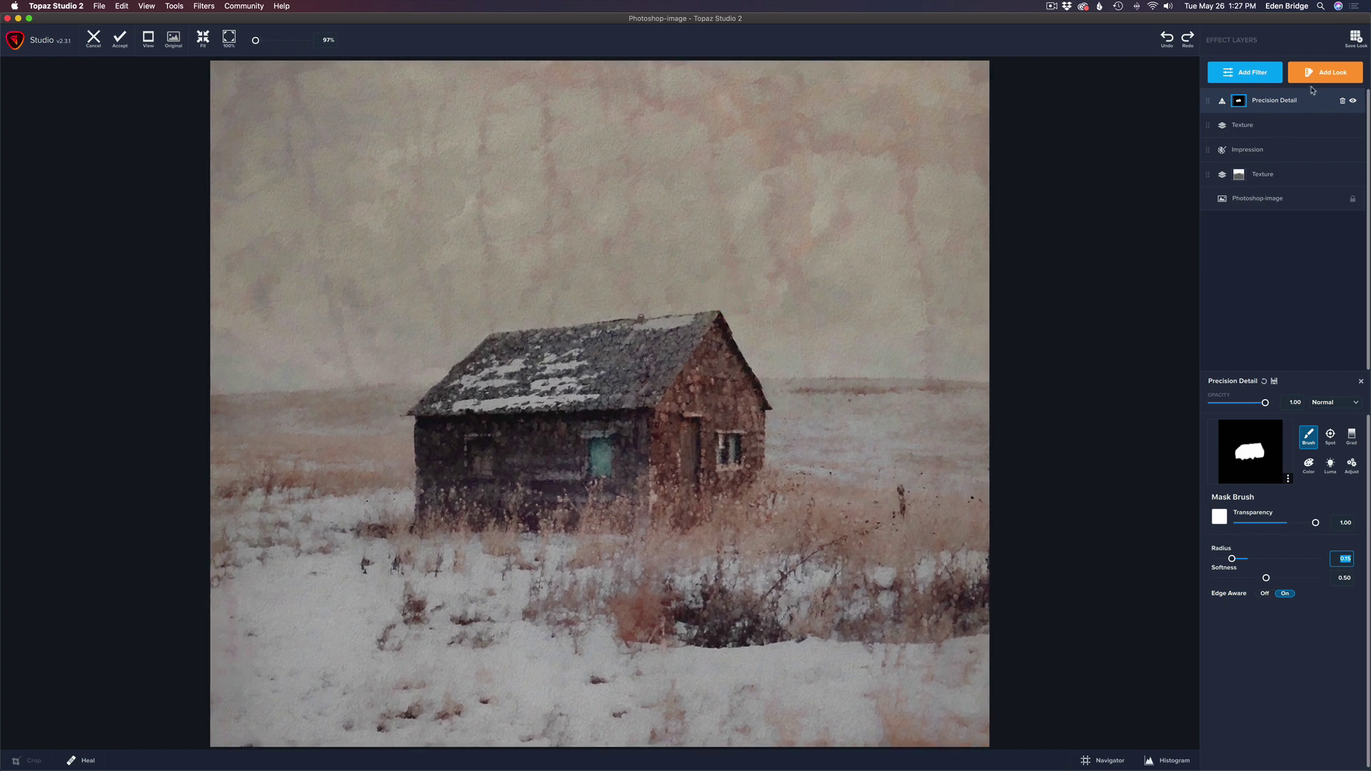
{"action": "left_click", "coordinate": [1353, 102]}
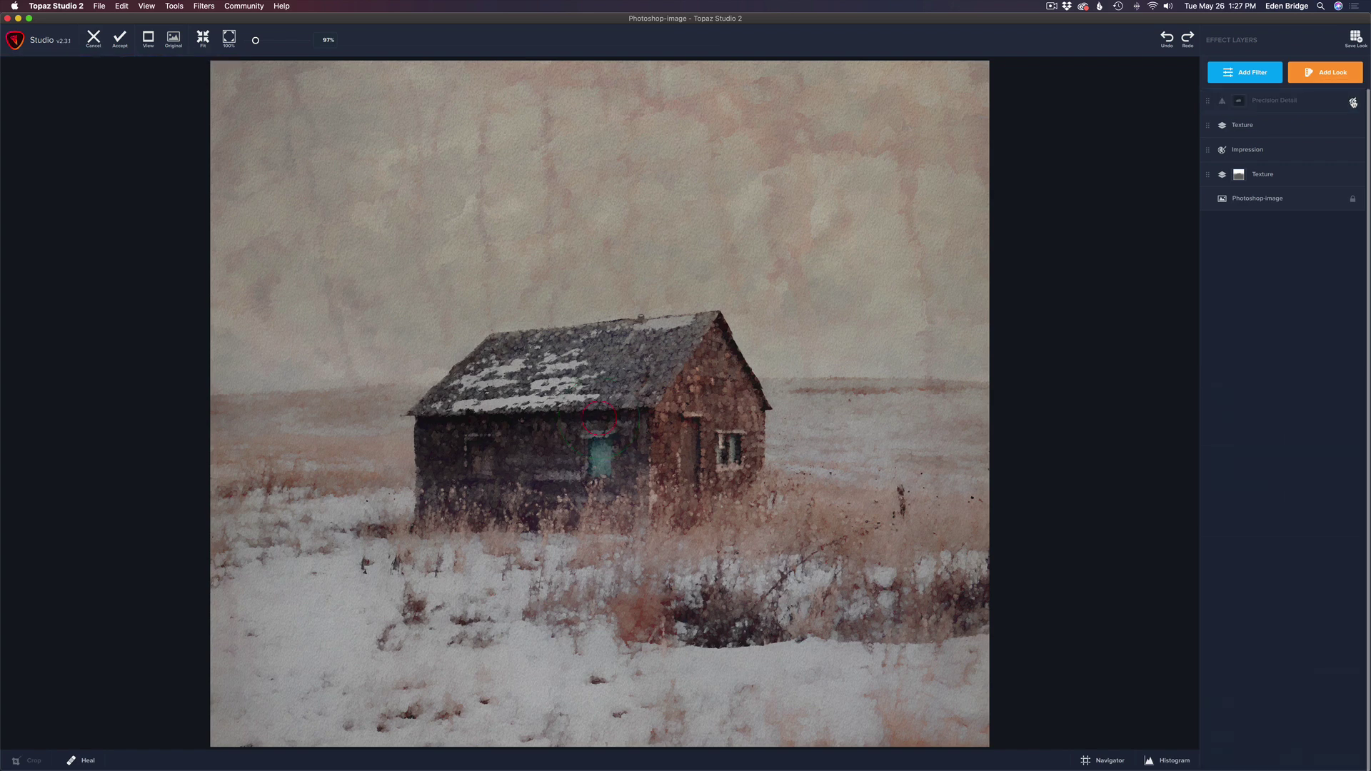
{"action": "left_click", "coordinate": [1354, 102]}
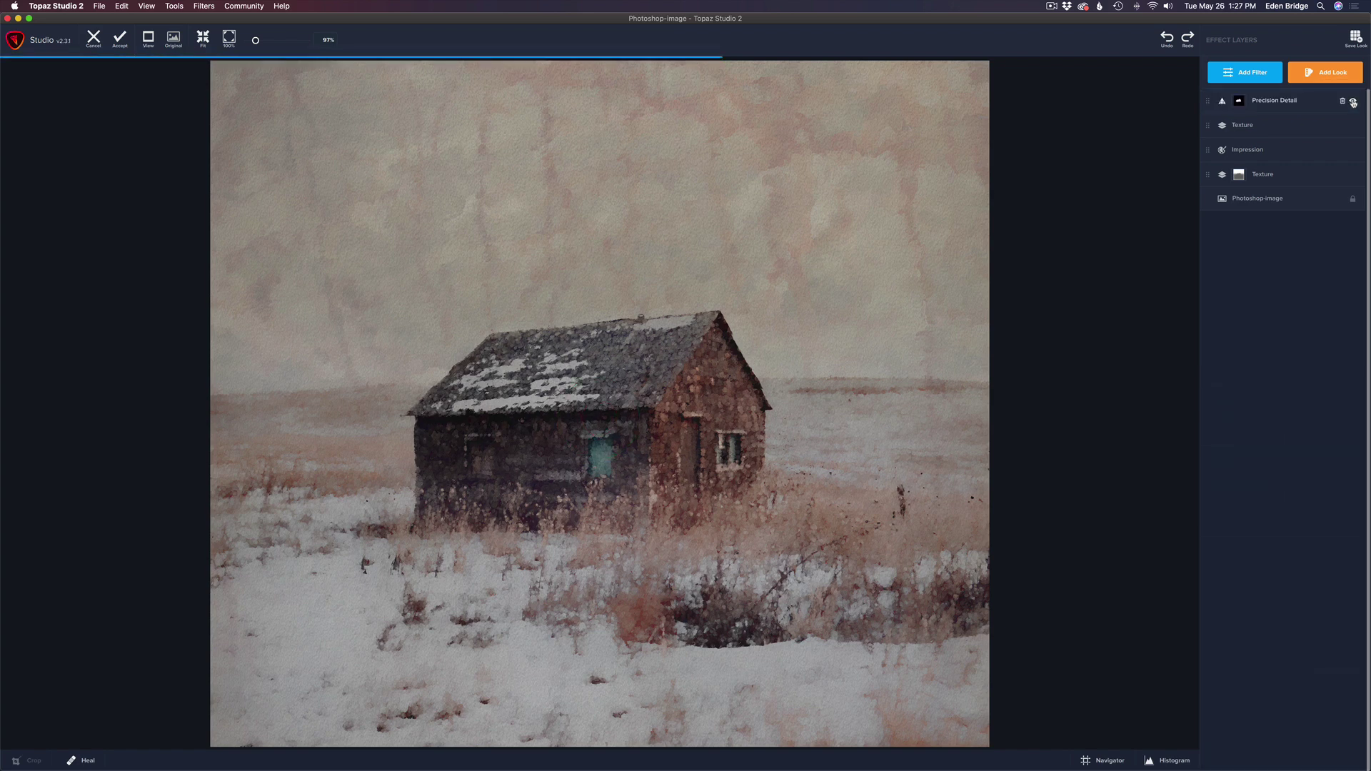
{"action": "mouse_move", "coordinate": [1333, 126]}
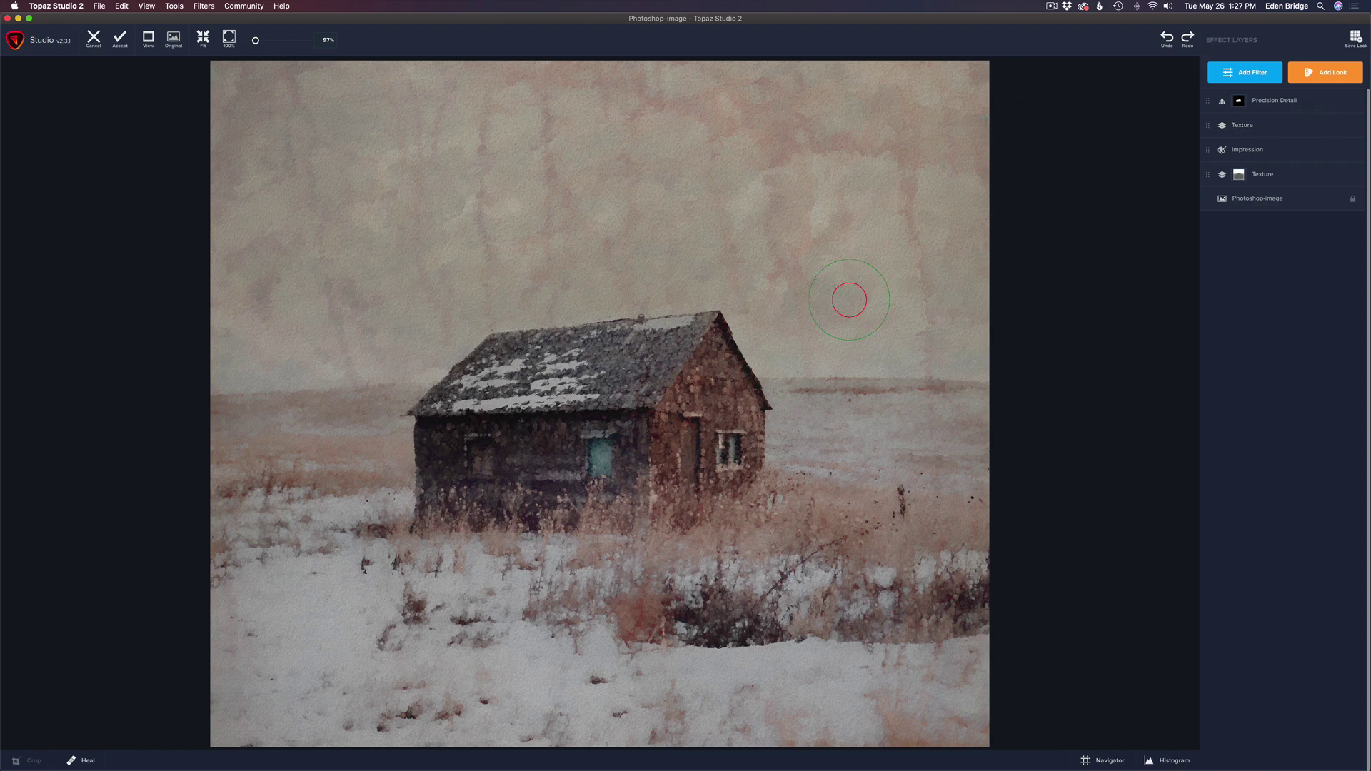
{"action": "scroll", "coordinate": [850, 296], "scroll_direction": "down", "scroll_amount": 3}
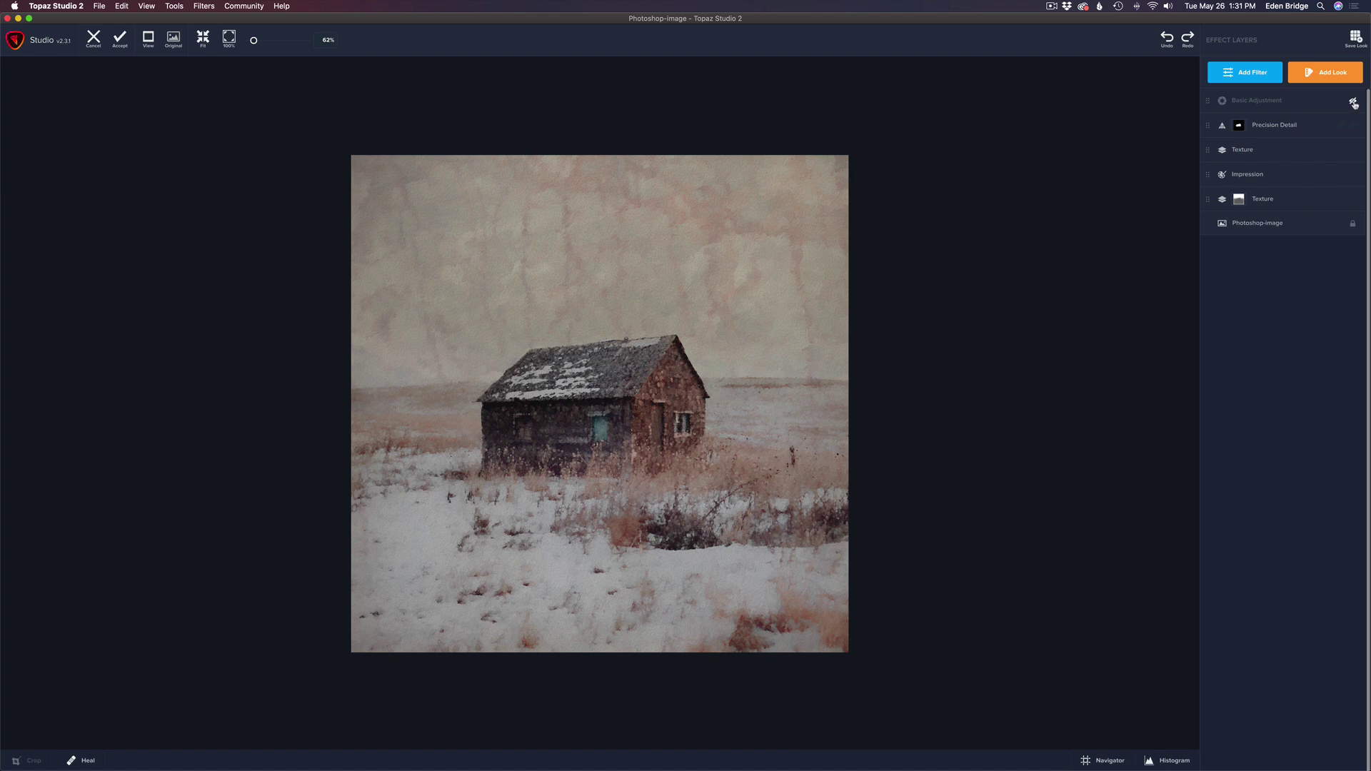
Enable the Basic Adjustment layer and compare the image with it off and on
{"action": "left_click", "coordinate": [1354, 103]}
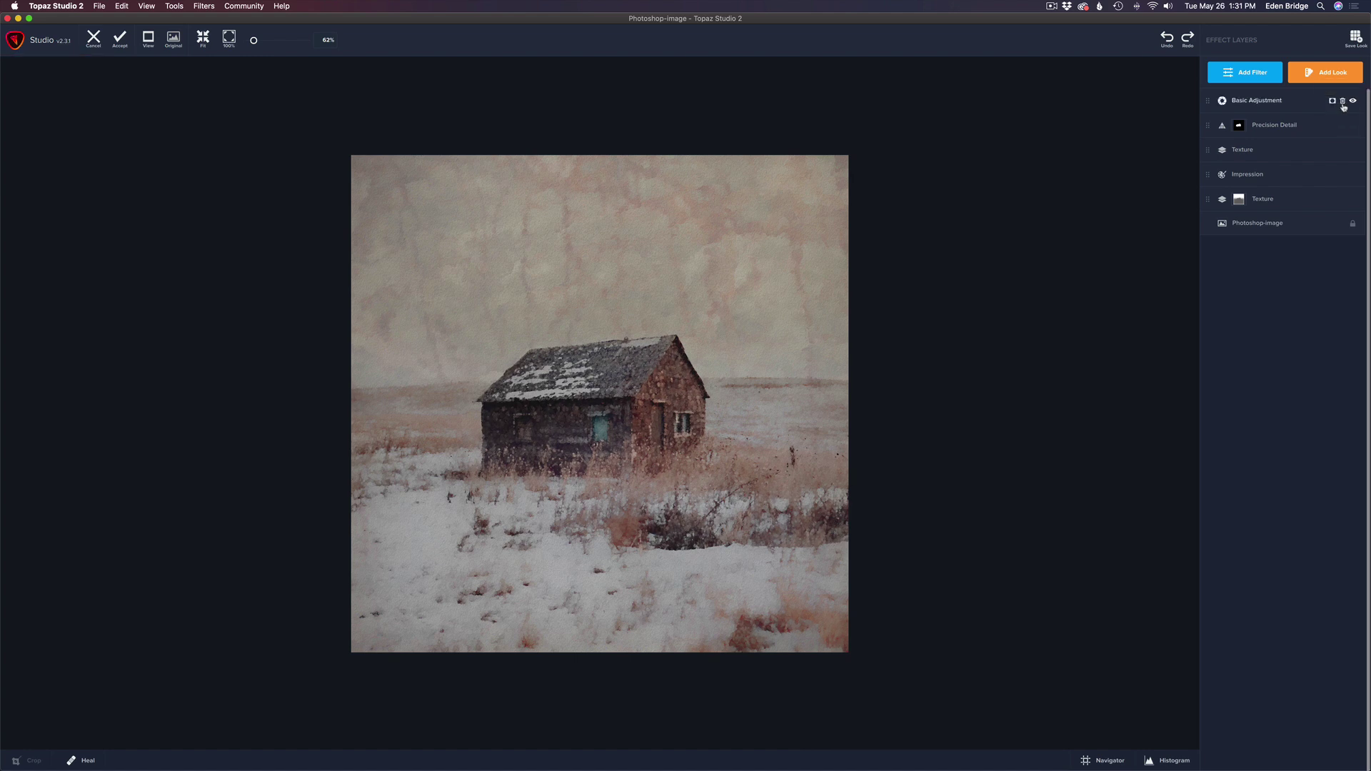
{"action": "left_click", "coordinate": [1282, 103]}
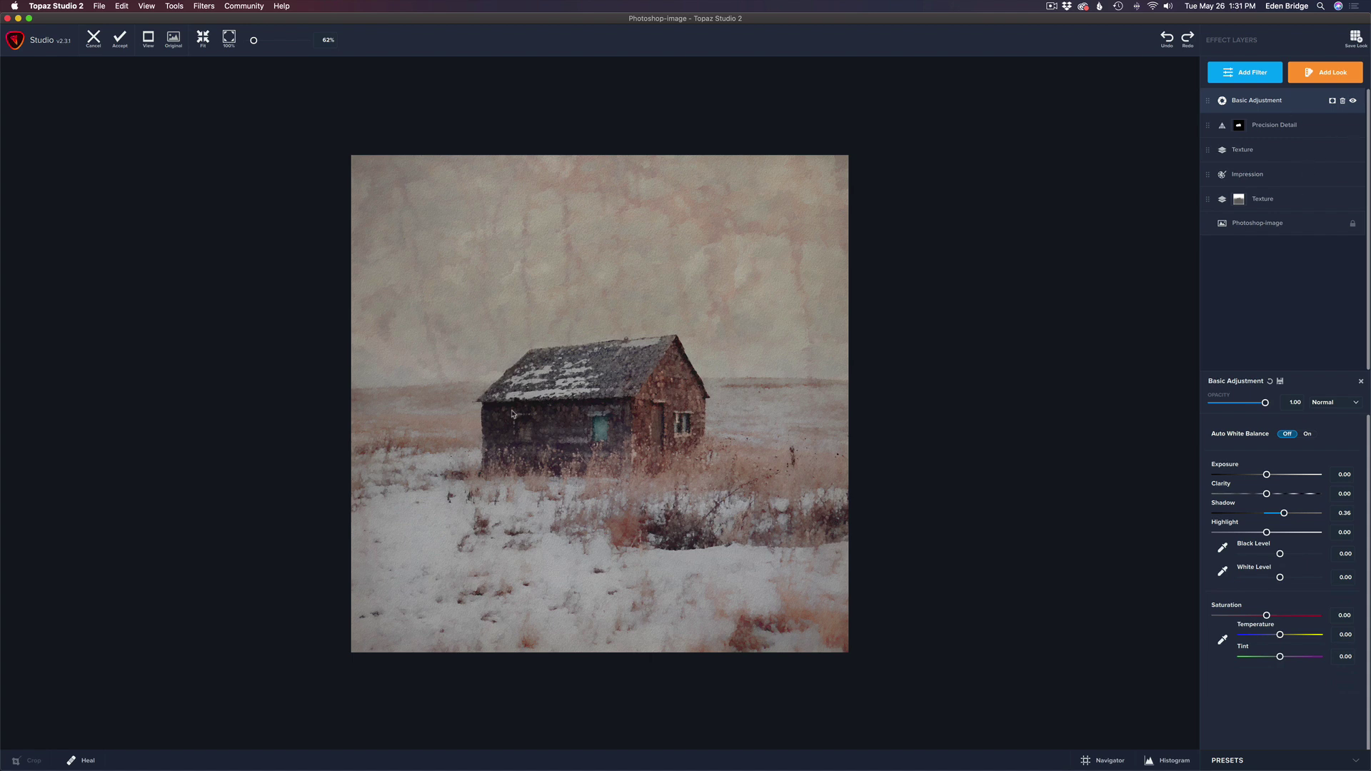
{"action": "left_click", "coordinate": [1353, 102]}
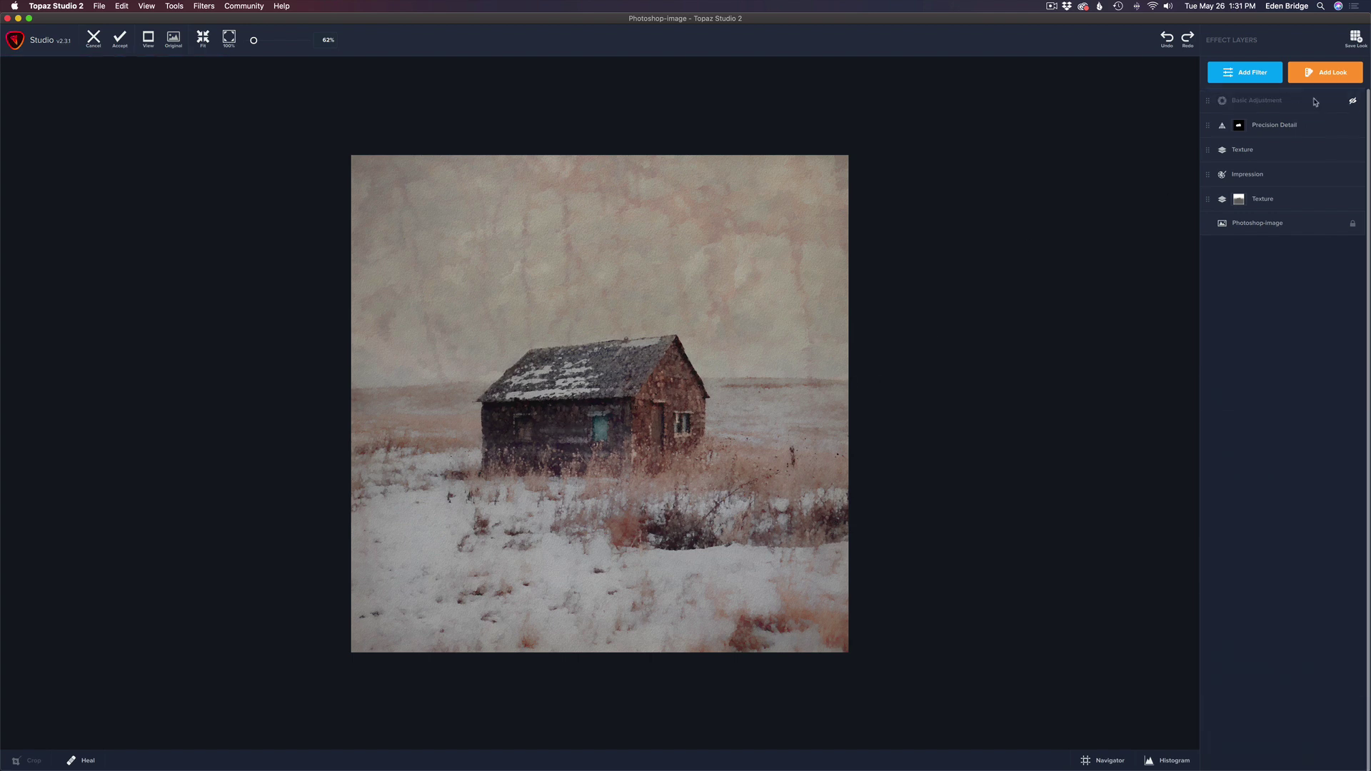
{"action": "left_click", "coordinate": [1353, 101]}
{"action": "left_click", "coordinate": [1268, 104]}
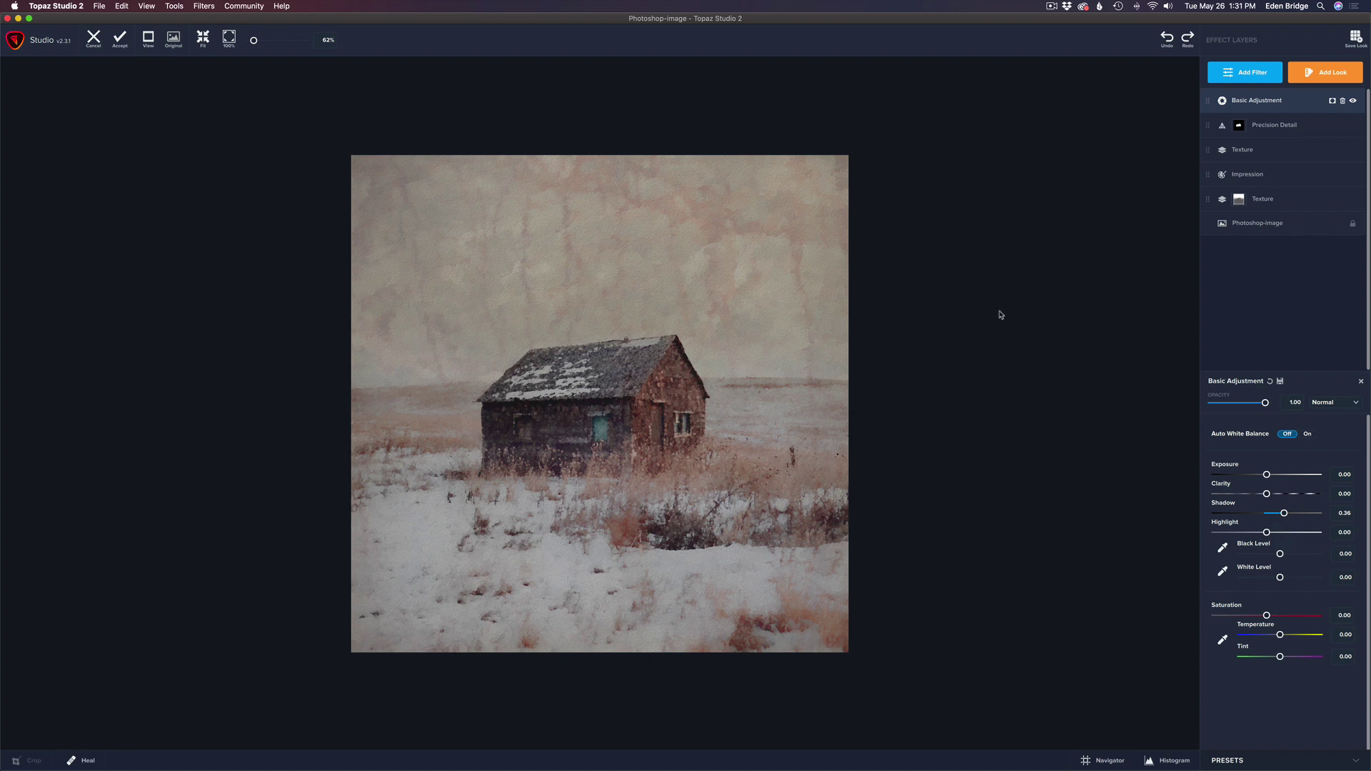
Add a mask to the Basic Adjustment layer and invert it to black
{"action": "left_click", "coordinate": [1332, 102]}
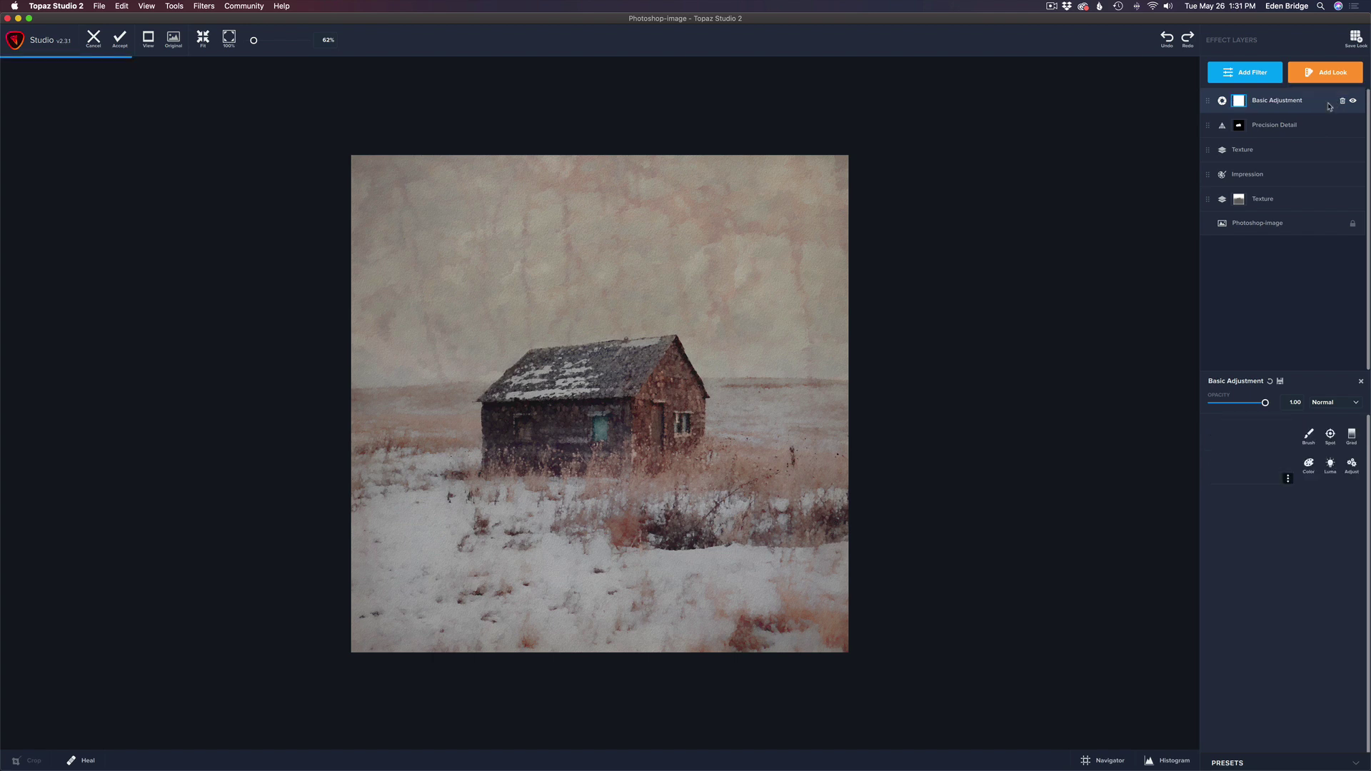
{"action": "left_click", "coordinate": [1289, 480]}
{"action": "left_click", "coordinate": [1282, 538]}
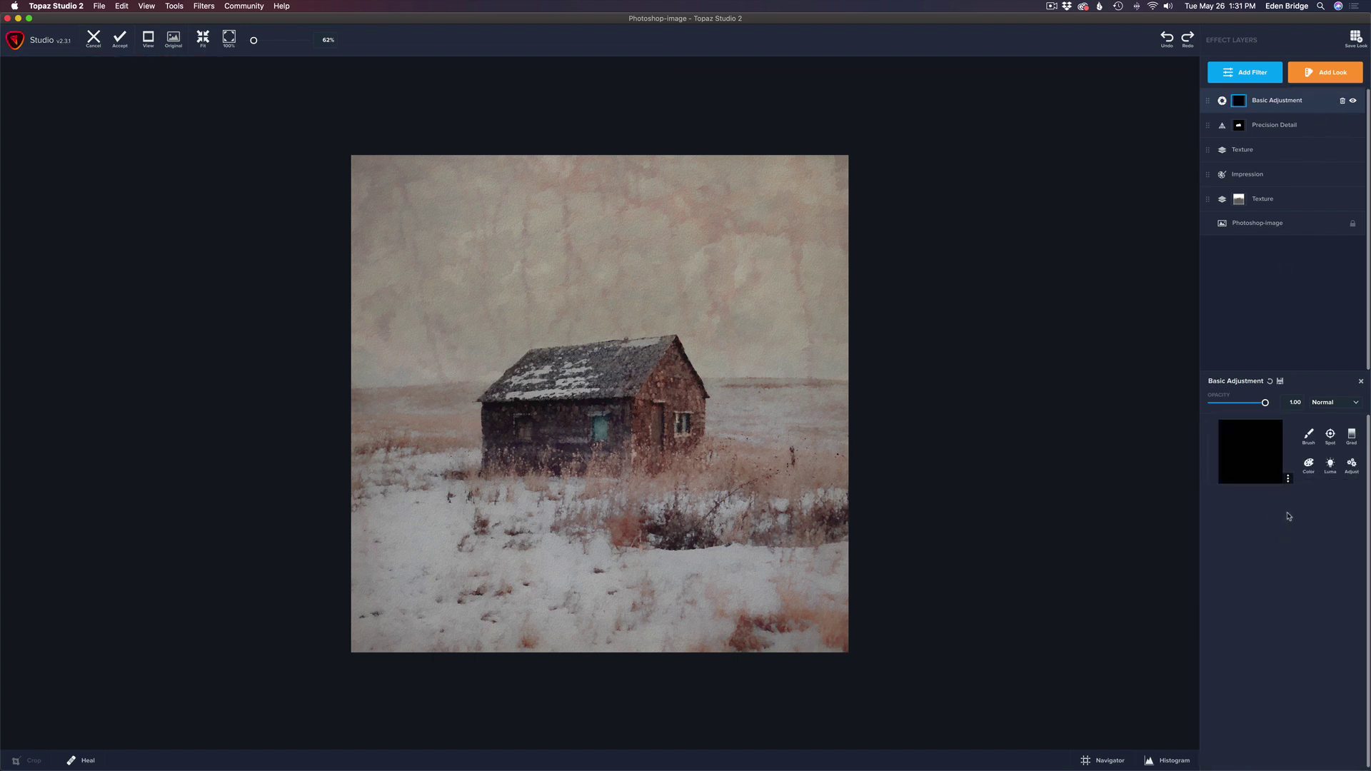
Paint over the cabin's dark long wall on the Basic Adjustment mask with a smaller white brush at Transparency 1.00
{"action": "left_click", "coordinate": [1309, 438]}
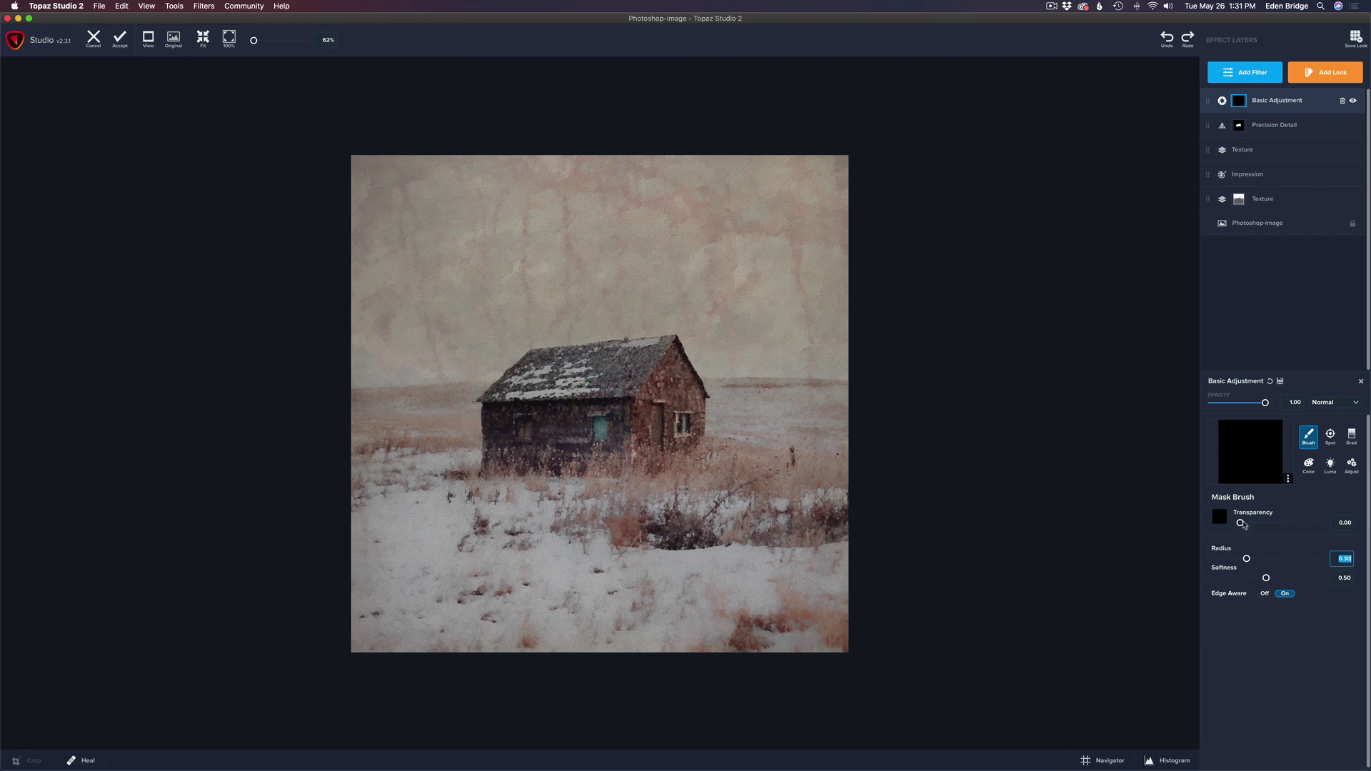
{"action": "left_click_drag", "start_coordinate": [1239, 522], "coordinate": [1316, 522]}
{"action": "left_click", "coordinate": [1332, 524]}
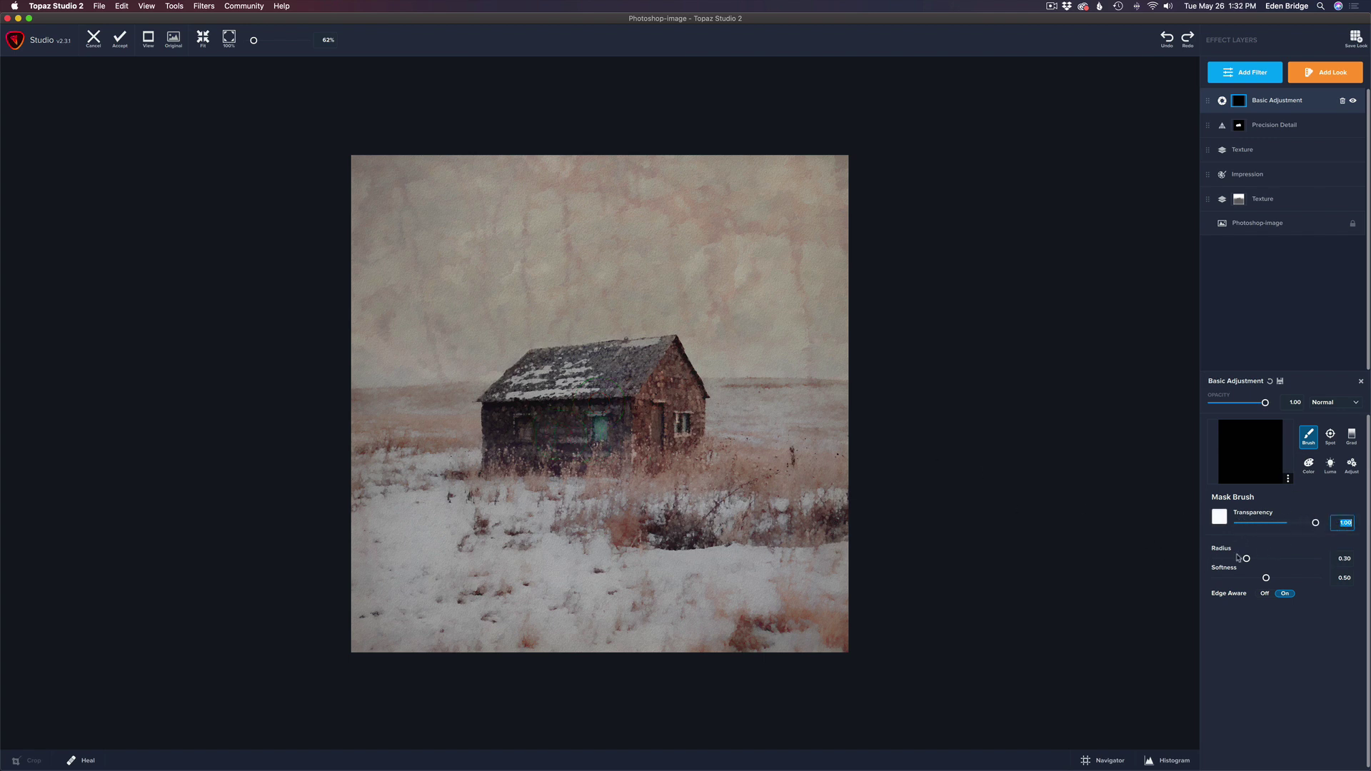
{"action": "left_click_drag", "start_coordinate": [1246, 559], "coordinate": [1233, 559]}
{"action": "mouse_move", "coordinate": [500, 413]}
{"action": "left_mouse_down"}
{"action": "mouse_move", "coordinate": [615, 400]}
{"action": "mouse_move", "coordinate": [603, 421]}
{"action": "mouse_move", "coordinate": [494, 420]}
{"action": "mouse_move", "coordinate": [607, 433]}
{"action": "mouse_move", "coordinate": [600, 446]}
{"action": "mouse_move", "coordinate": [485, 450]}
{"action": "mouse_move", "coordinate": [582, 465]}
{"action": "mouse_move", "coordinate": [626, 444]}
{"action": "mouse_move", "coordinate": [628, 418]}
{"action": "left_mouse_up"}
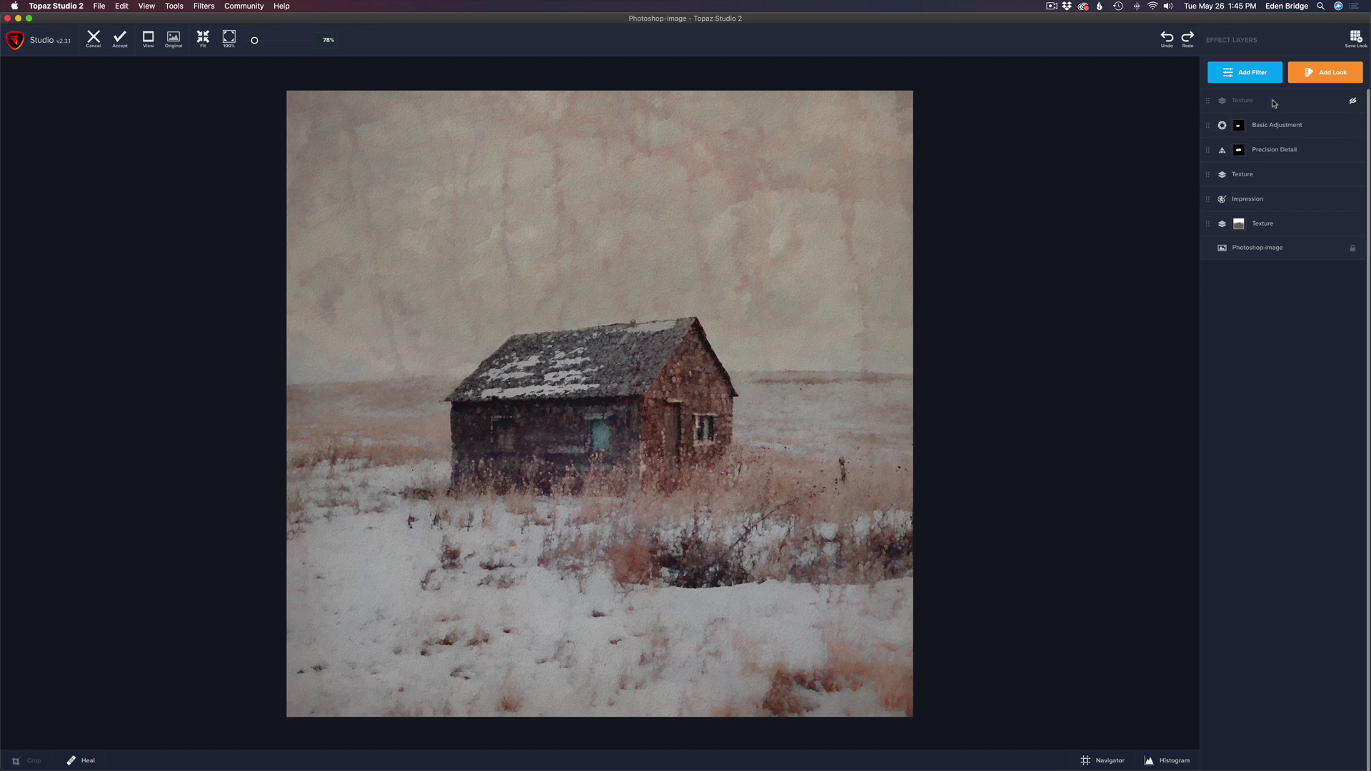
Enable the topmost Texture layer and set its blend mode to Soft Light and its opacity to 0.32
{"action": "left_click", "coordinate": [1353, 103]}
{"action": "left_click", "coordinate": [1284, 104]}
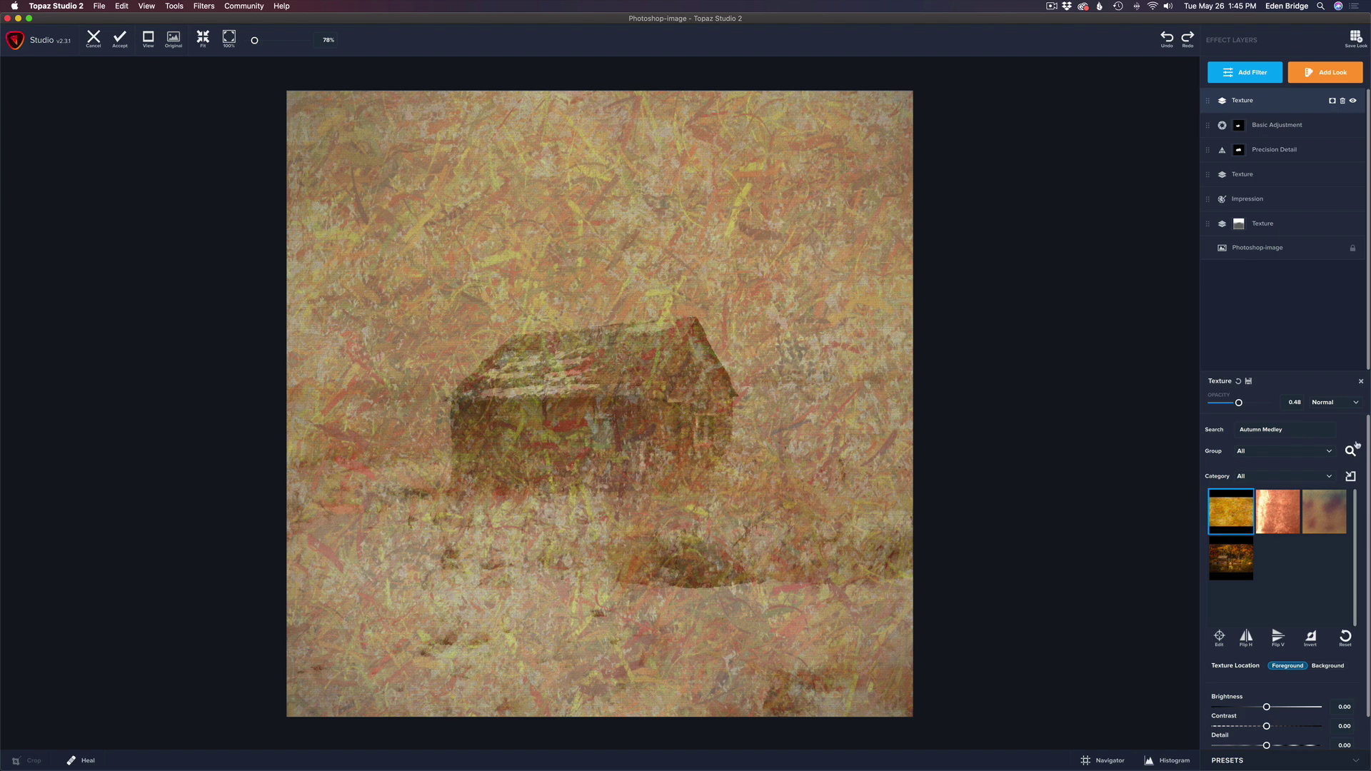
{"action": "left_click", "coordinate": [1357, 406]}
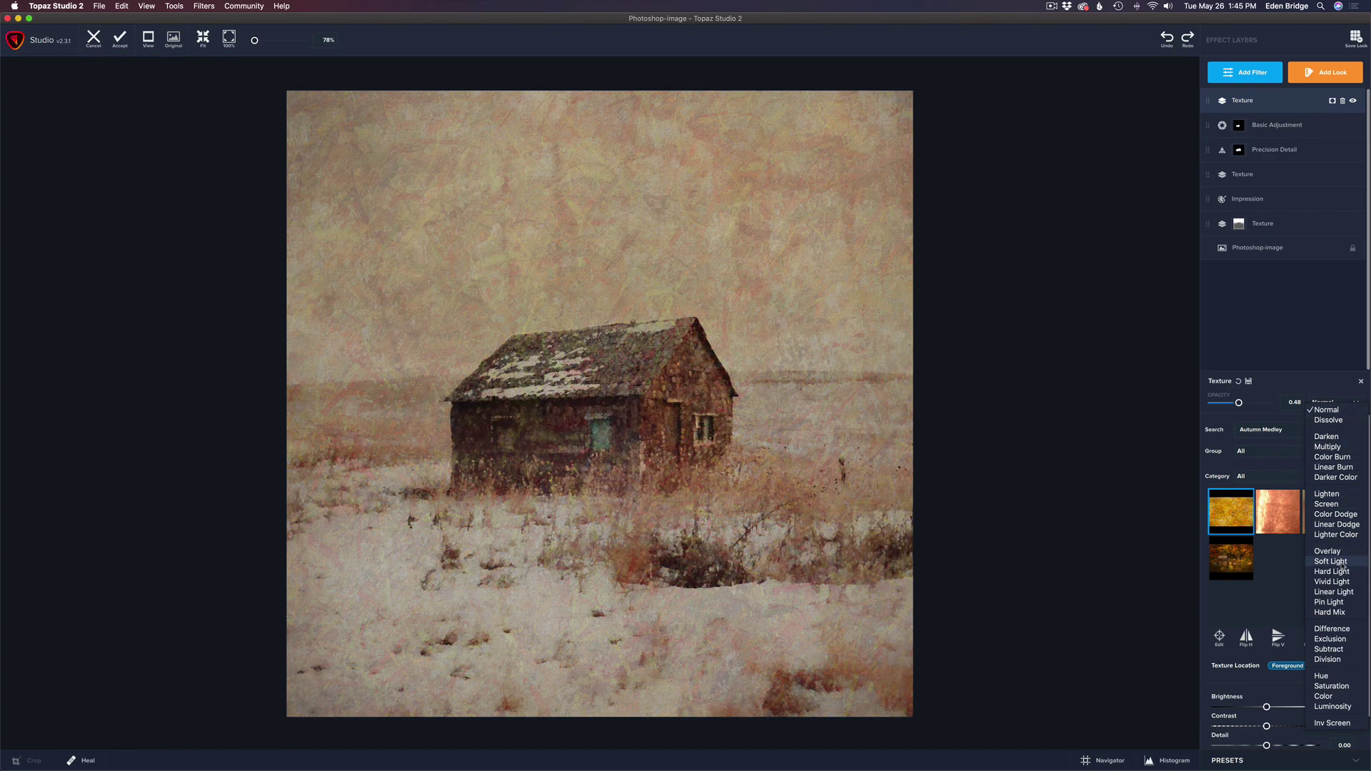
{"action": "left_click", "coordinate": [1342, 564]}
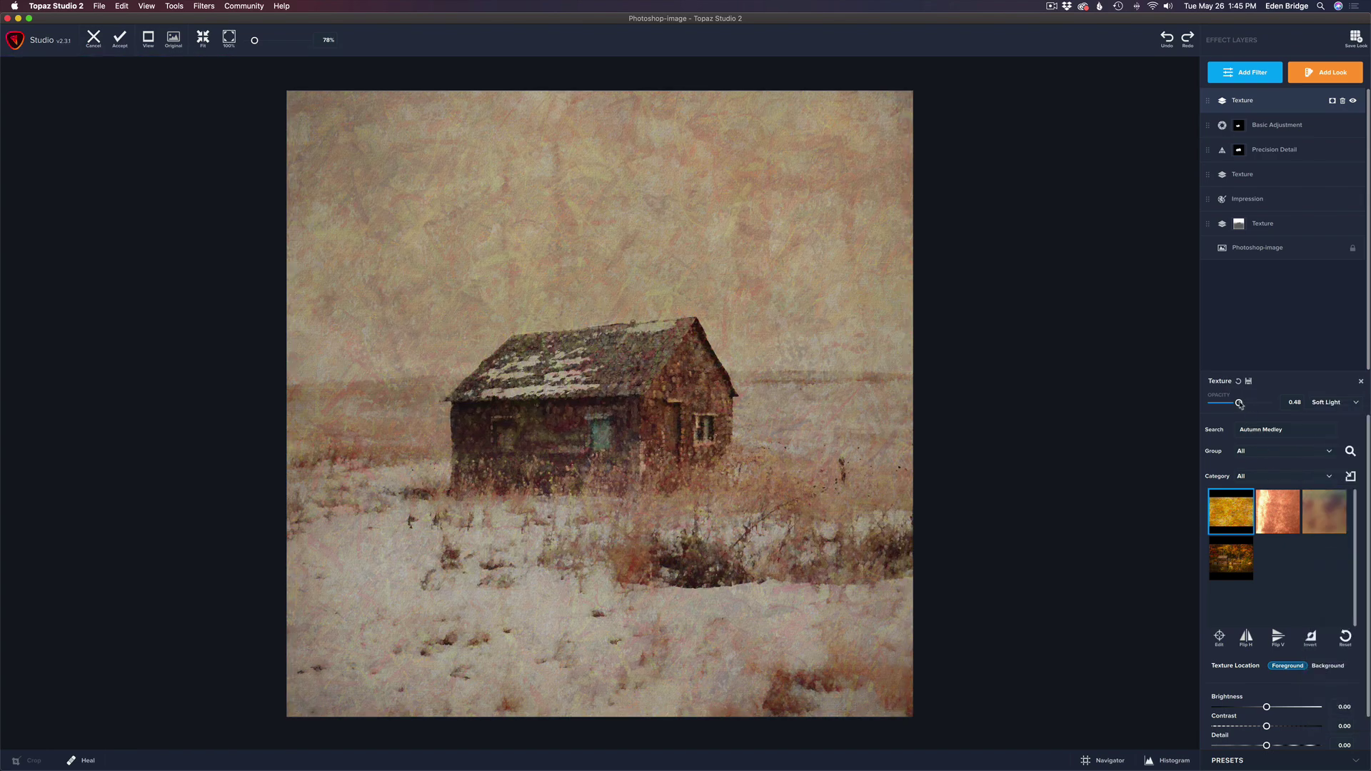
{"action": "left_click_drag", "start_coordinate": [1239, 402], "coordinate": [1231, 404]}
{"action": "left_click_drag", "start_coordinate": [1231, 405], "coordinate": [1230, 404]}
Try a lower Detail setting on the topmost Texture layer and reset it
{"action": "scroll", "coordinate": [1368, 451], "scroll_direction": "down", "scroll_amount": 2}
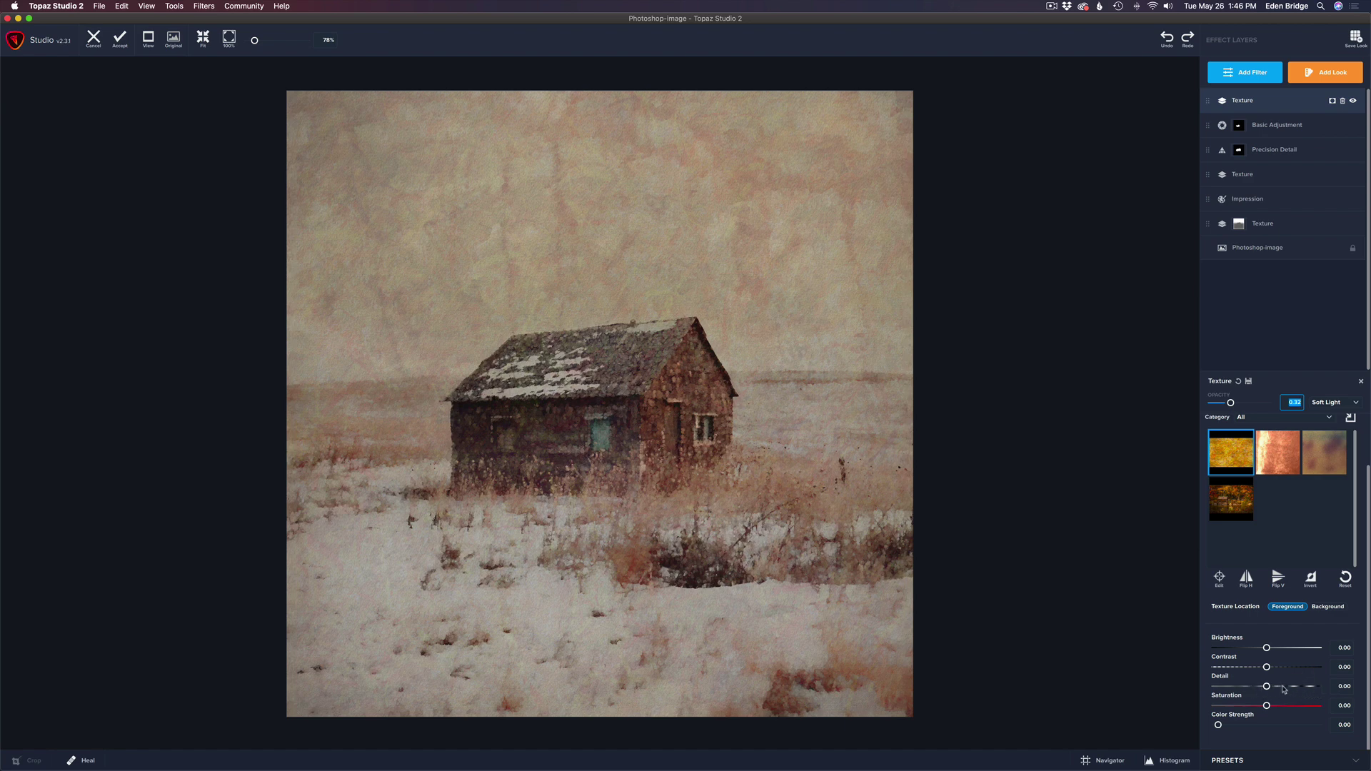
{"action": "mouse_move", "coordinate": [1268, 686]}
{"action": "left_mouse_down"}
{"action": "mouse_move", "coordinate": [1317, 687]}
{"action": "mouse_move", "coordinate": [1230, 687]}
{"action": "mouse_move", "coordinate": [1252, 687]}
{"action": "left_mouse_up"}
{"action": "double_click", "coordinate": [1220, 680]}
Copy the mask from the lowest Texture layer, paste it onto the topmost Texture layer, and reopen that layer's settings to check its opacity
{"action": "mouse_move", "coordinate": [1271, 230]}
{"action": "right_click", "coordinate": [1239, 227]}
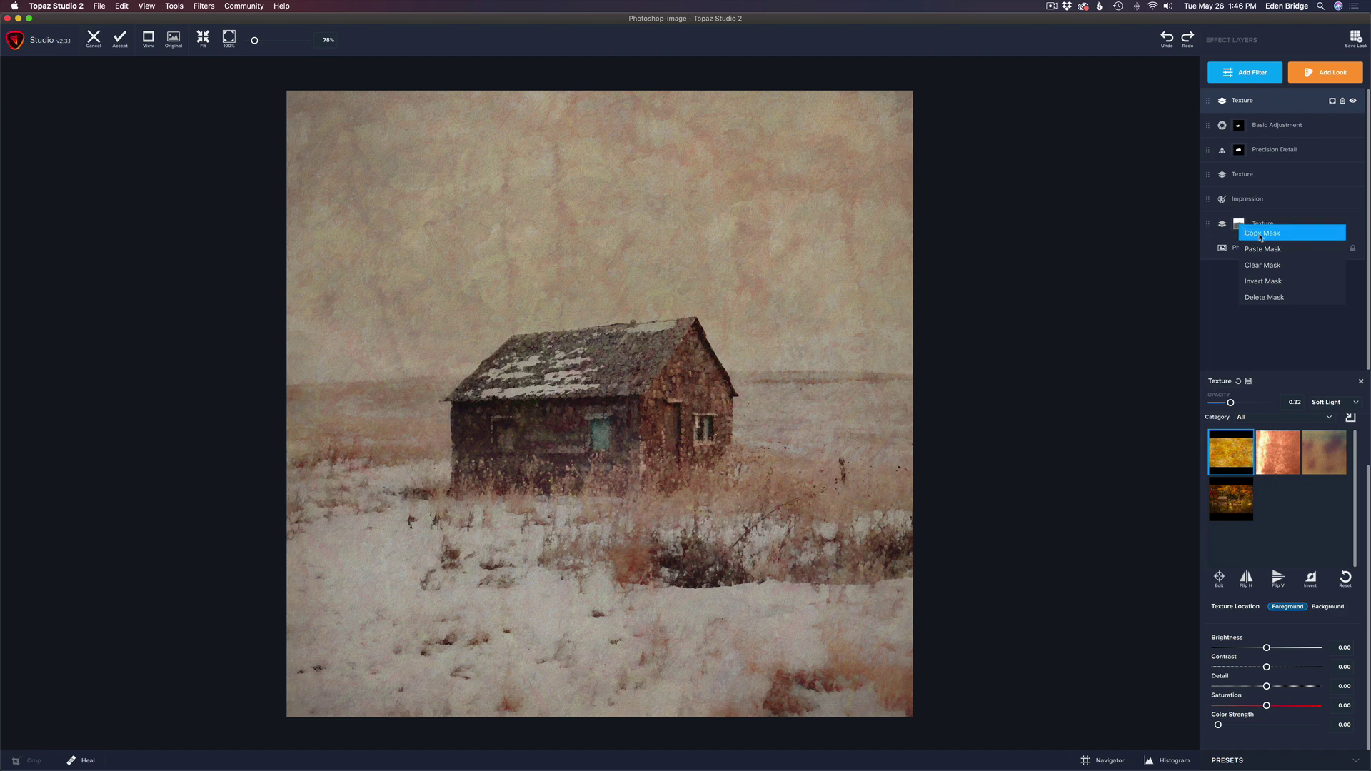
{"action": "left_click", "coordinate": [1261, 234]}
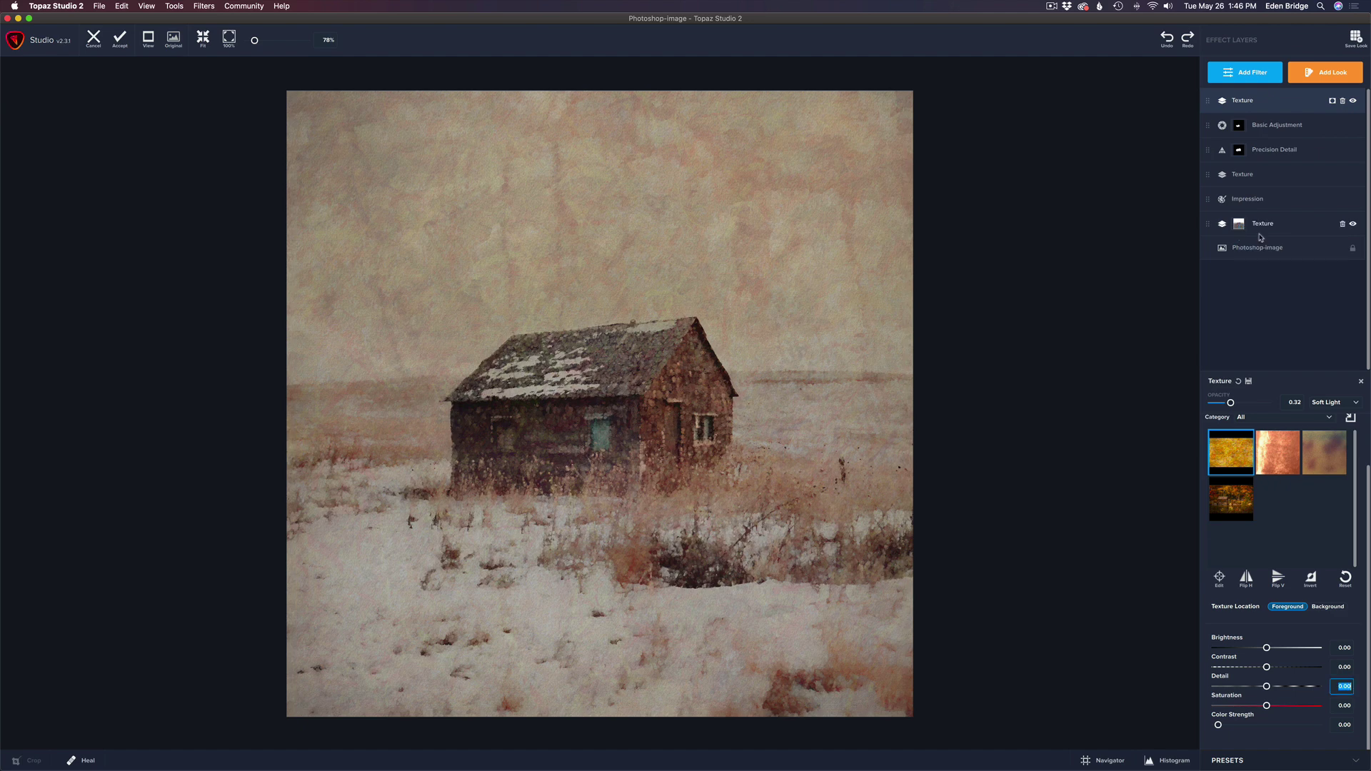
{"action": "left_click", "coordinate": [1332, 102]}
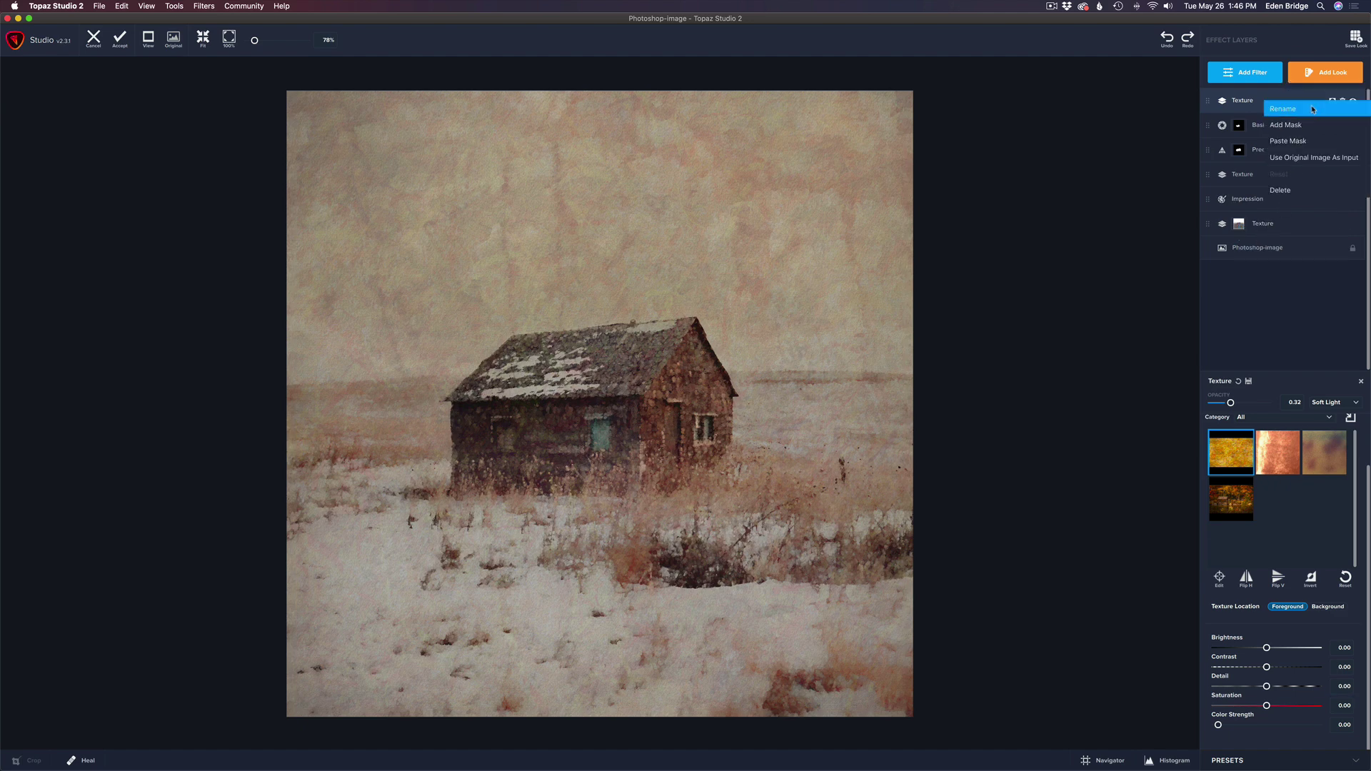
{"action": "left_click", "coordinate": [1306, 144]}
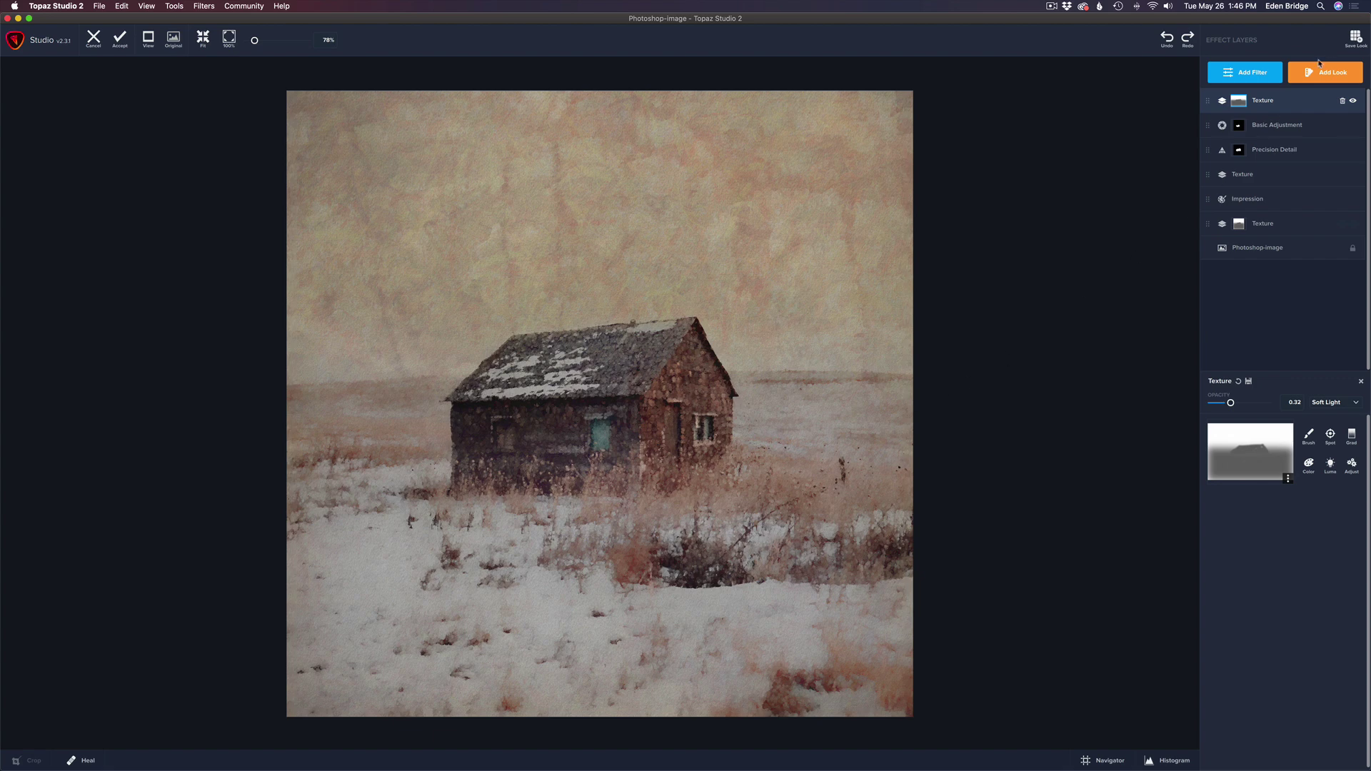
{"action": "left_click", "coordinate": [1303, 104]}
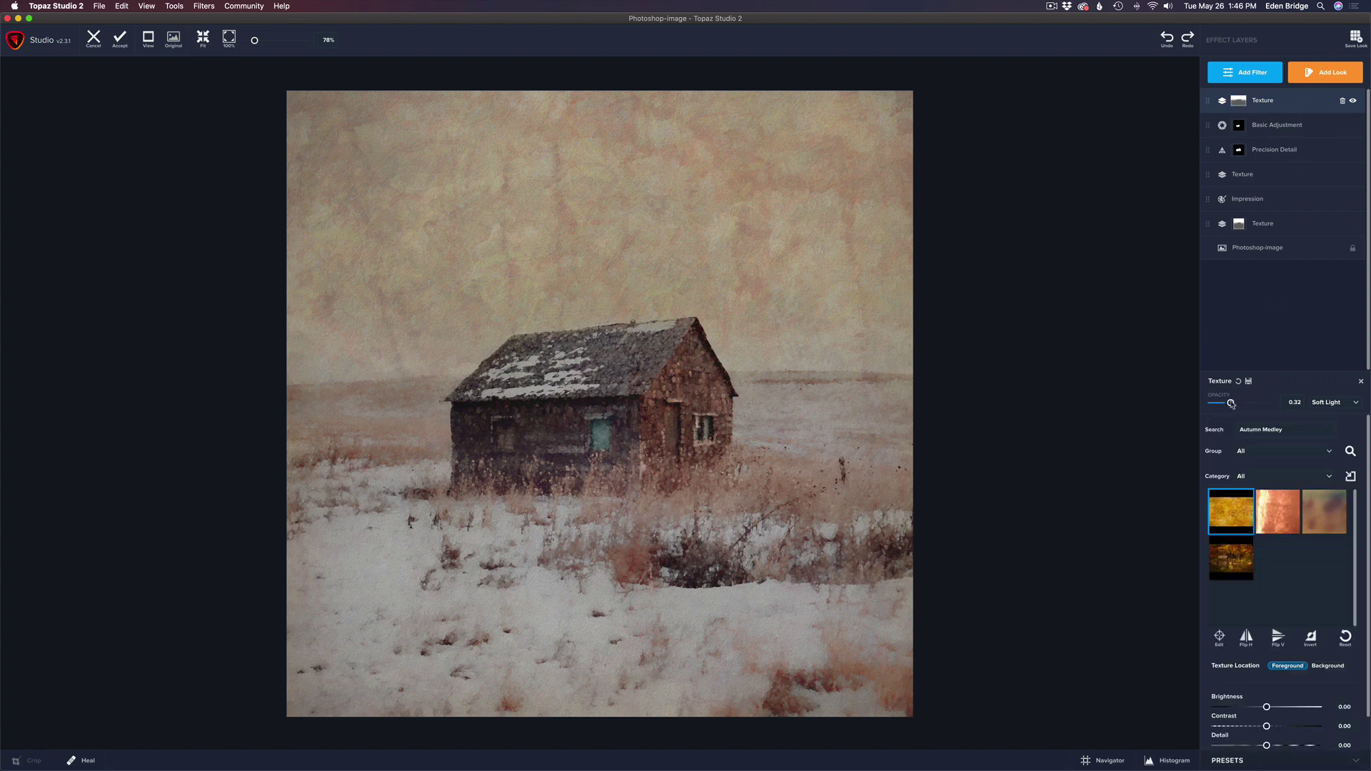
{"action": "left_click_drag", "start_coordinate": [1231, 403], "coordinate": [1230, 404]}
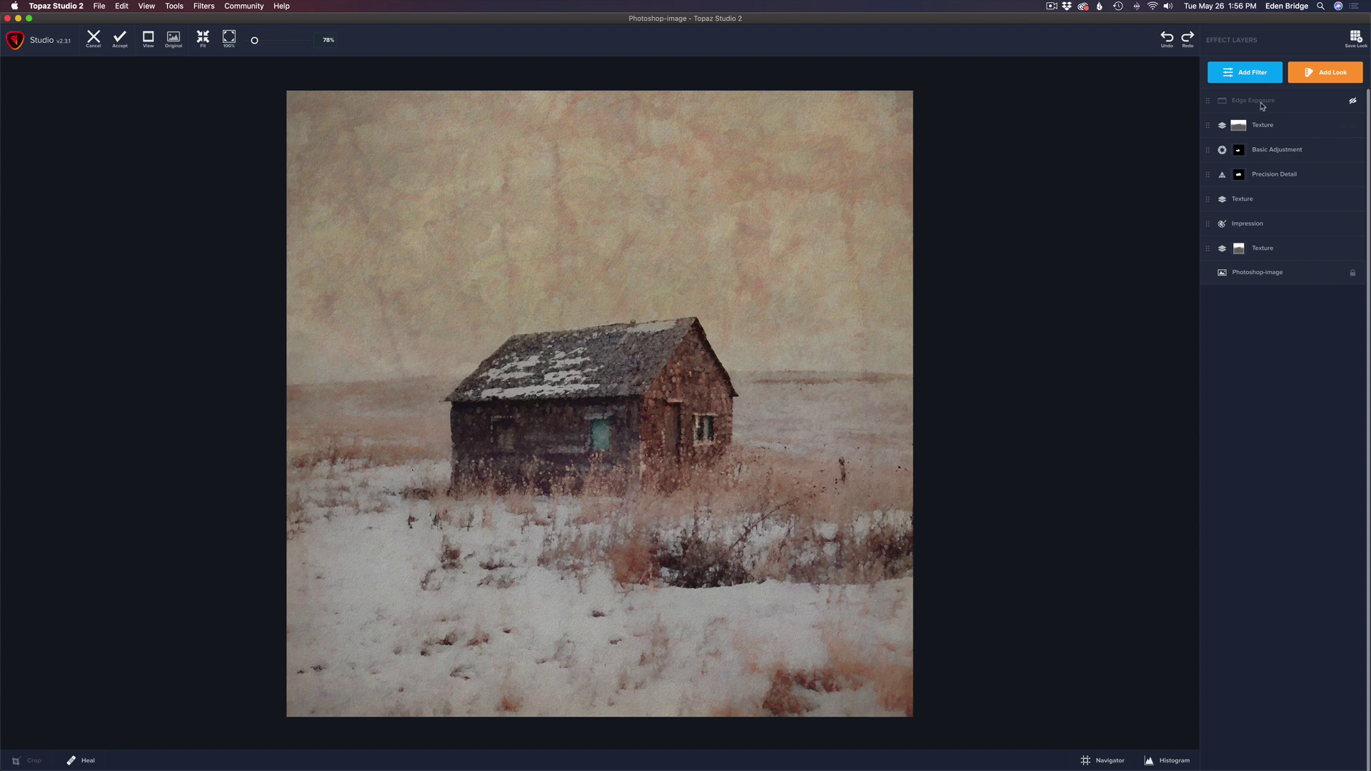
Enable the Edge Exposure layer, open its settings, and compare the image with it off and on
{"action": "left_click", "coordinate": [1354, 103]}
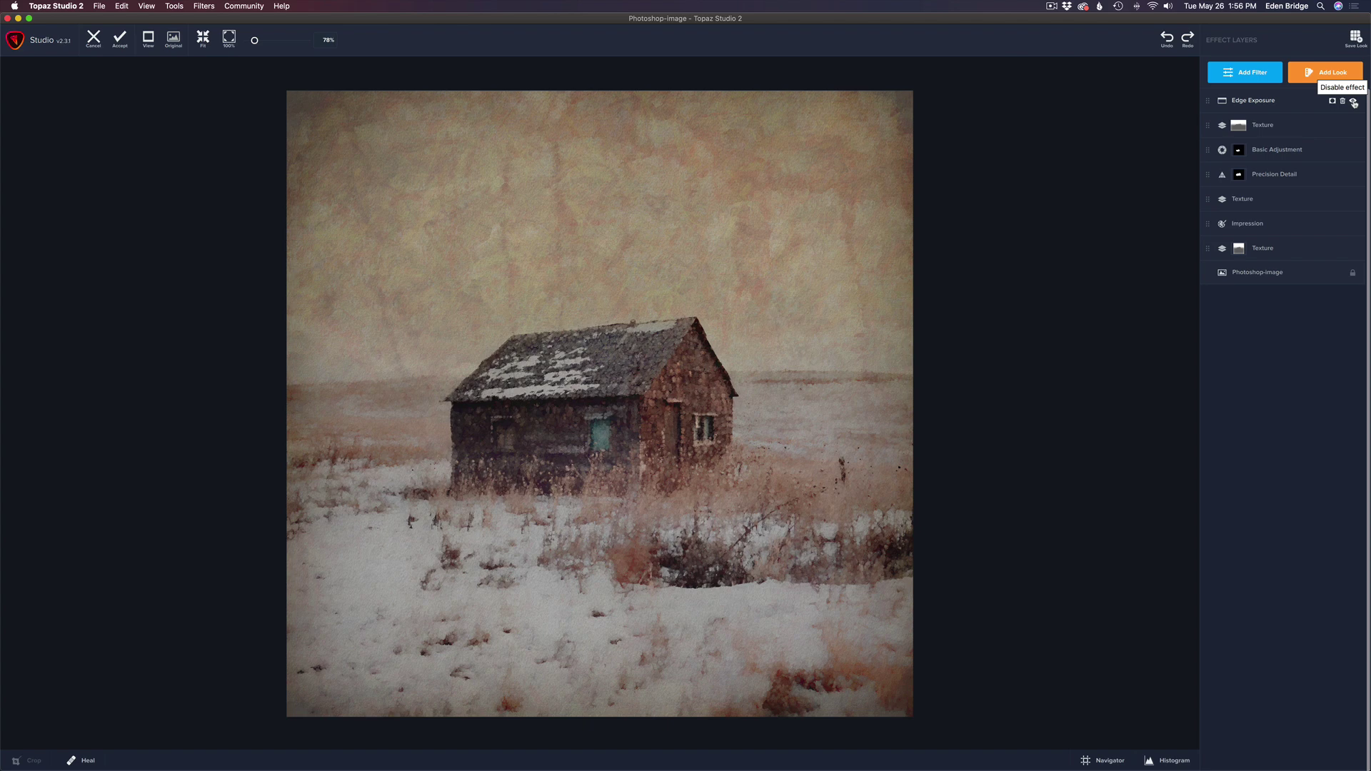
{"action": "left_click", "coordinate": [1281, 104]}
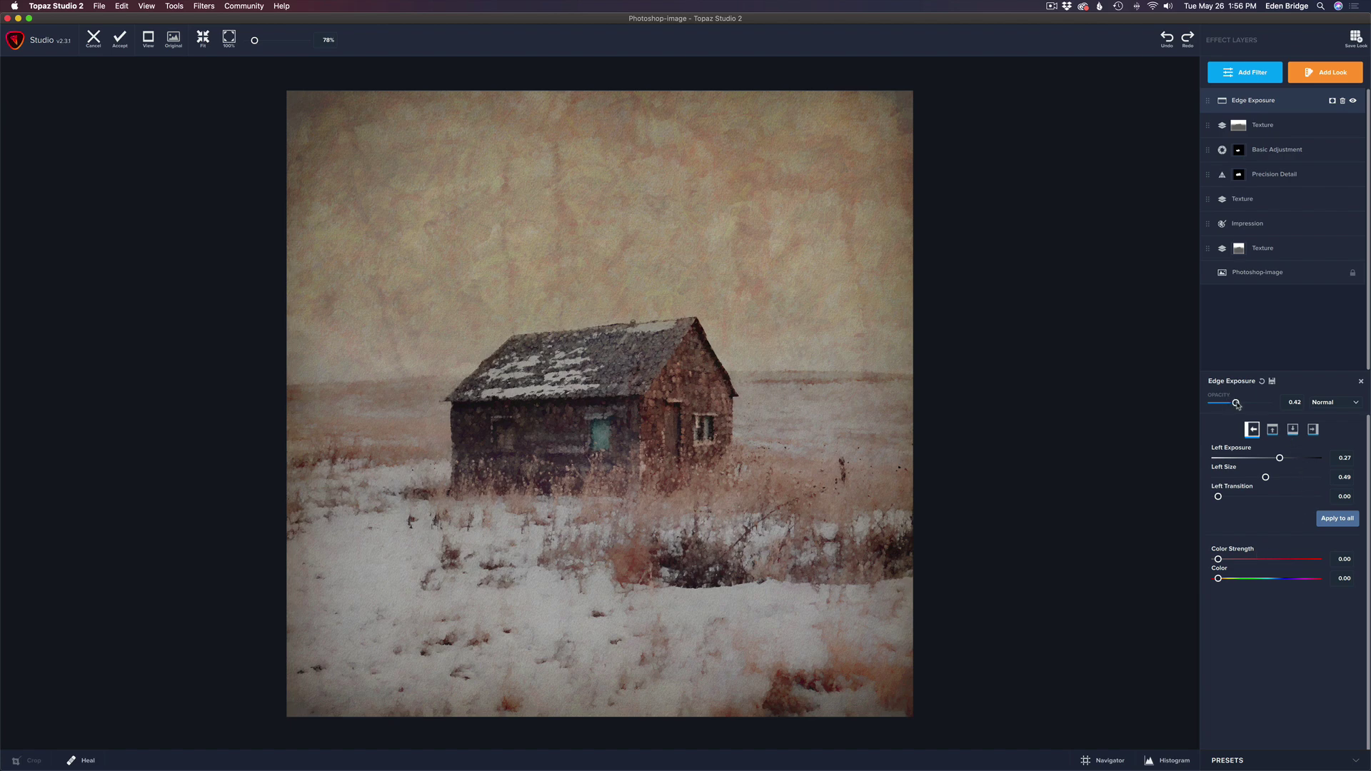
{"action": "left_click", "coordinate": [1353, 102]}
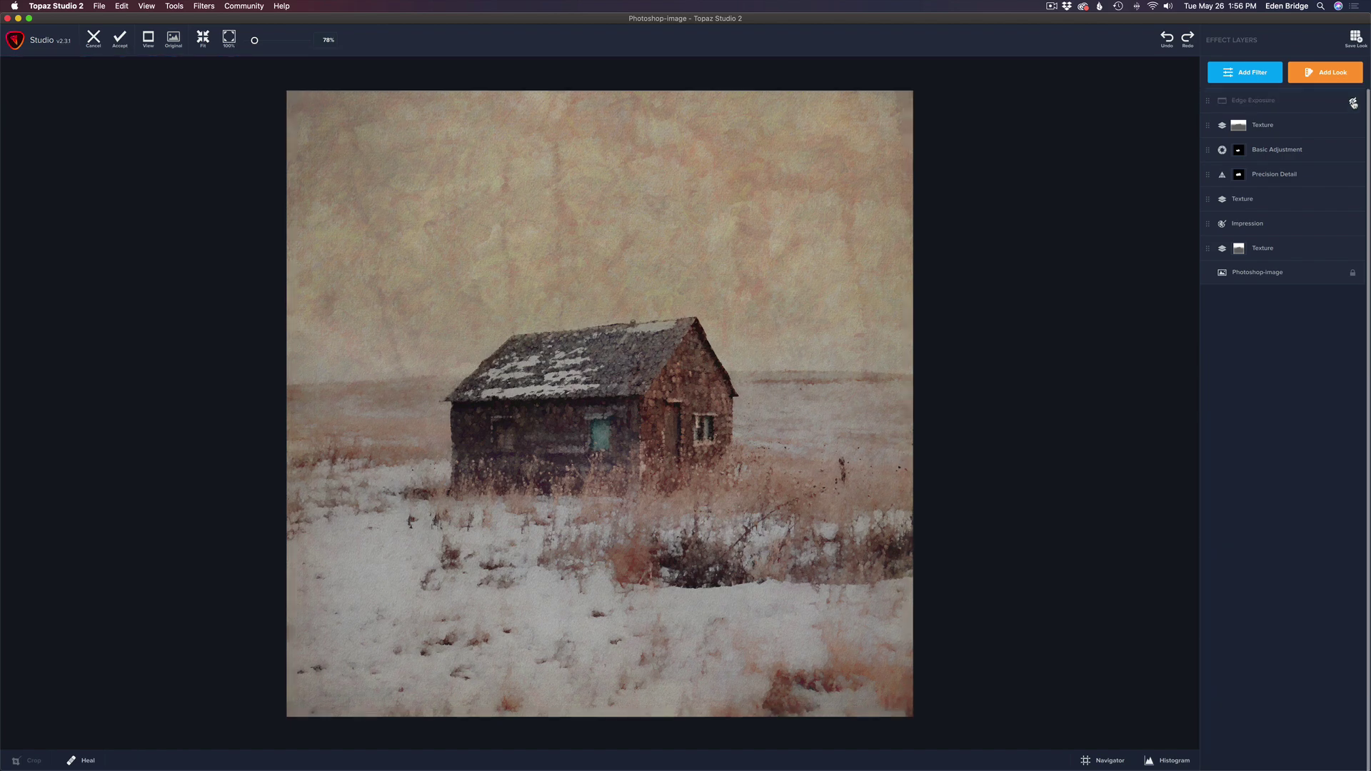
{"action": "left_click", "coordinate": [1354, 102]}
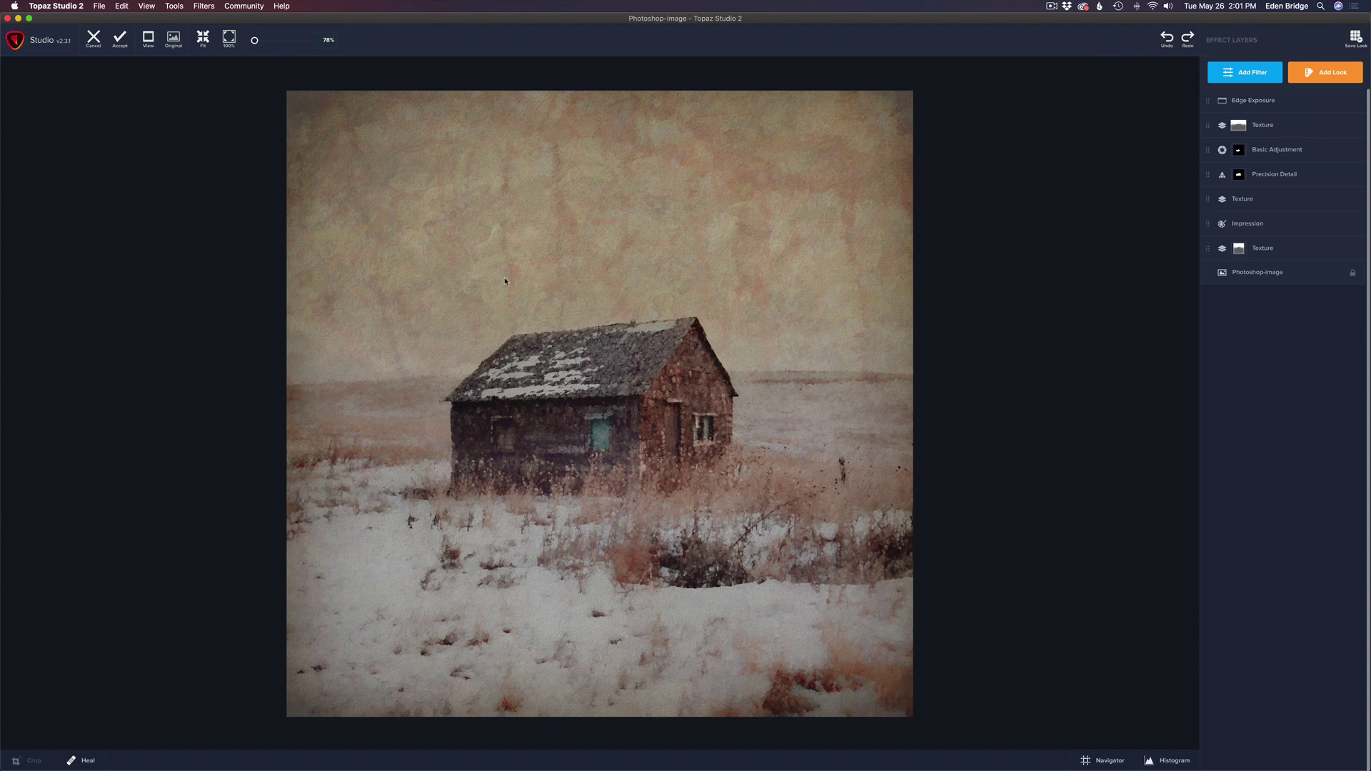
Accept the Topaz edits to return to Photoshop and add a Levels adjustment layer above the Topaz Studio 2 layer
{"action": "left_click", "coordinate": [121, 40]}
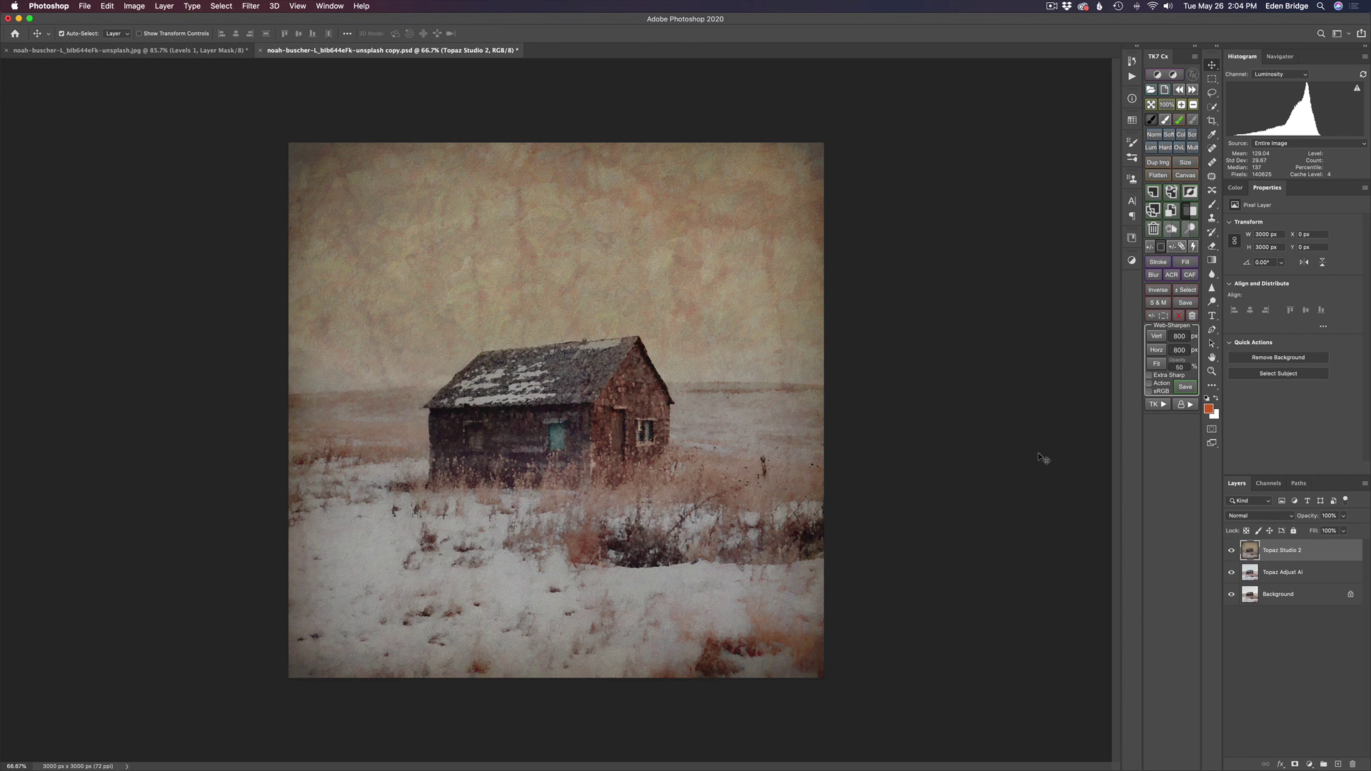
{"action": "left_click", "coordinate": [1311, 765]}
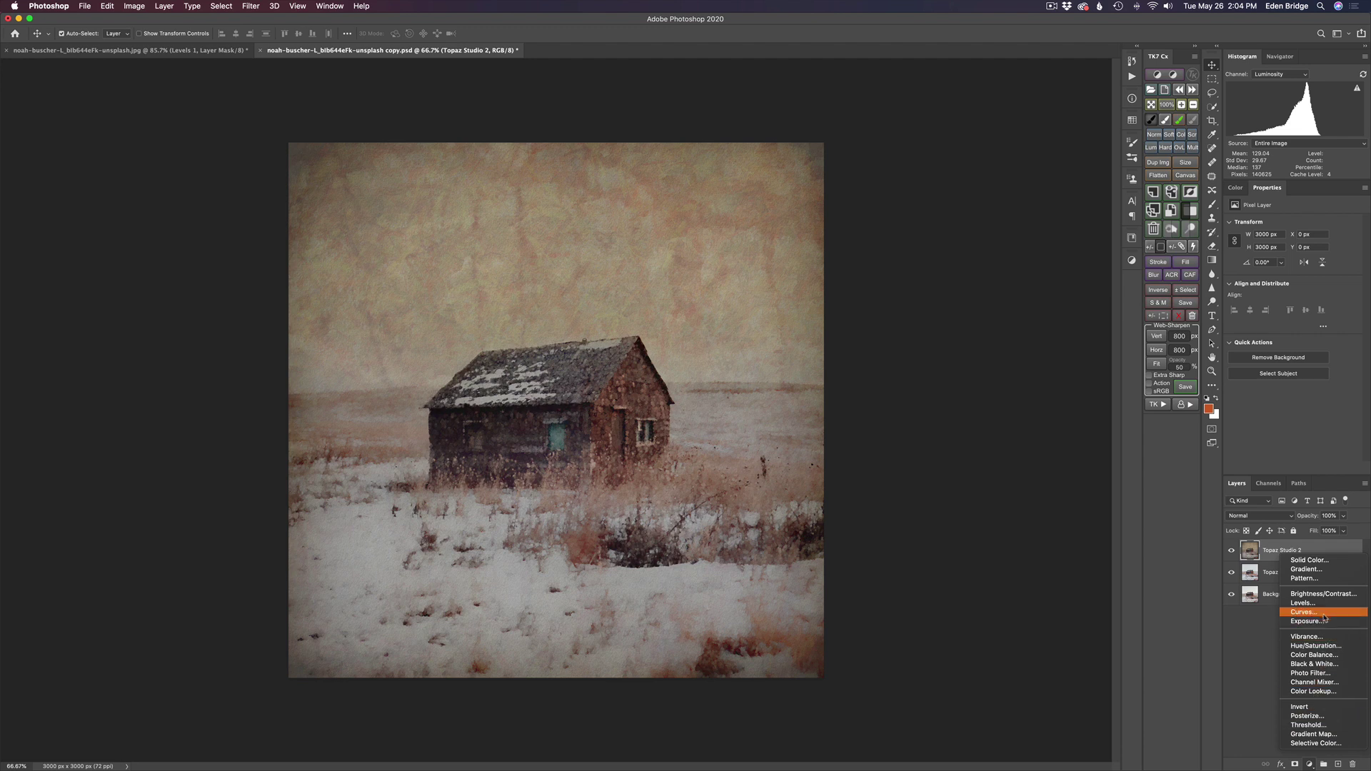
{"action": "left_click", "coordinate": [1302, 602]}
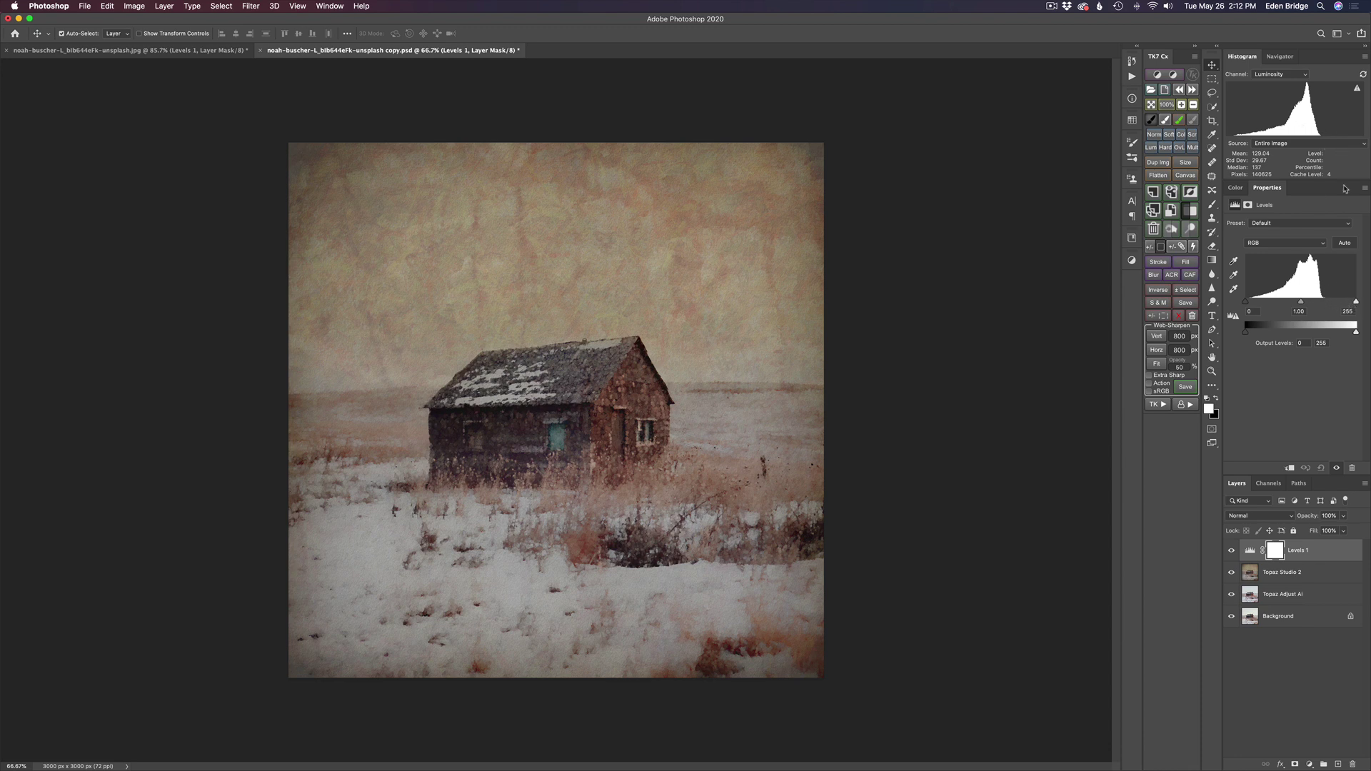
Set the Levels white input to 190 and the midtone to 0.86, and compare the image with the layer off and on
{"action": "left_click_drag", "start_coordinate": [1356, 303], "coordinate": [1329, 305]}
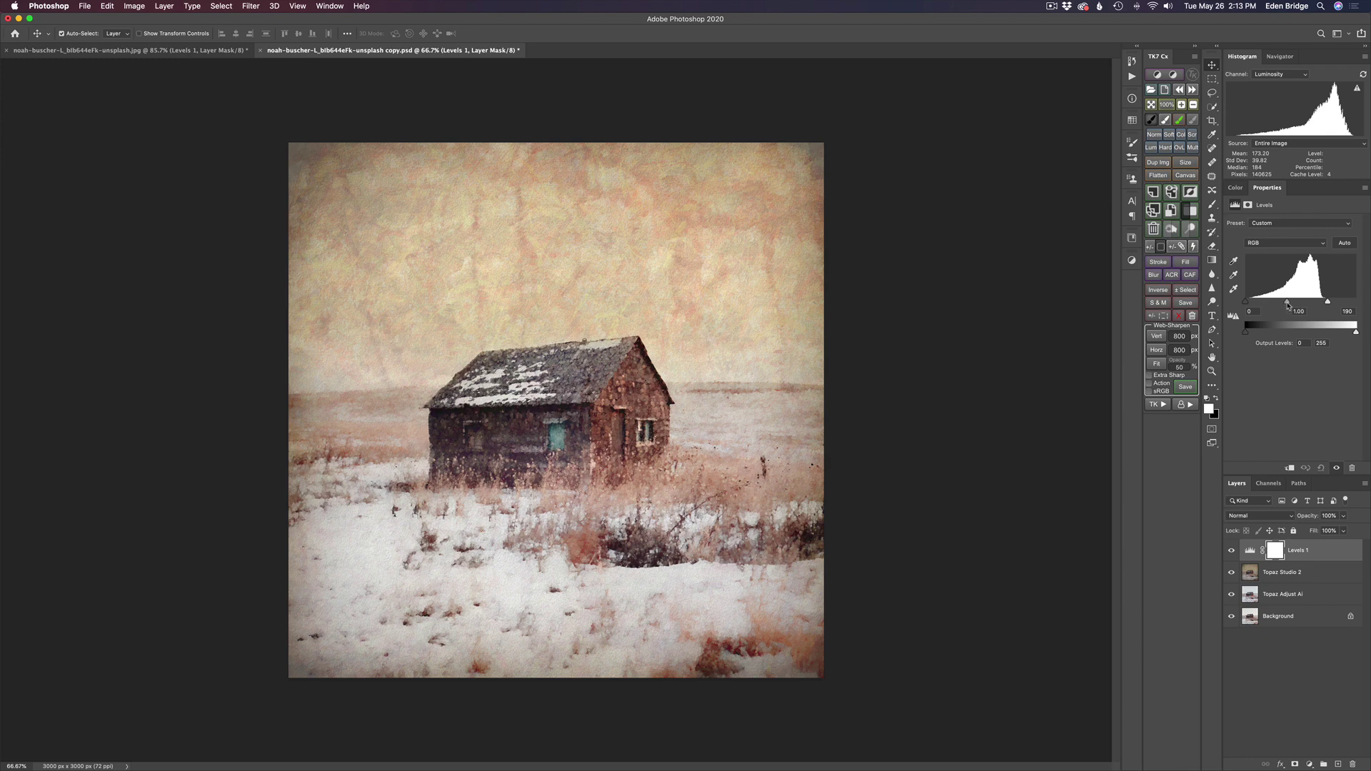
{"action": "left_click_drag", "start_coordinate": [1288, 306], "coordinate": [1291, 306]}
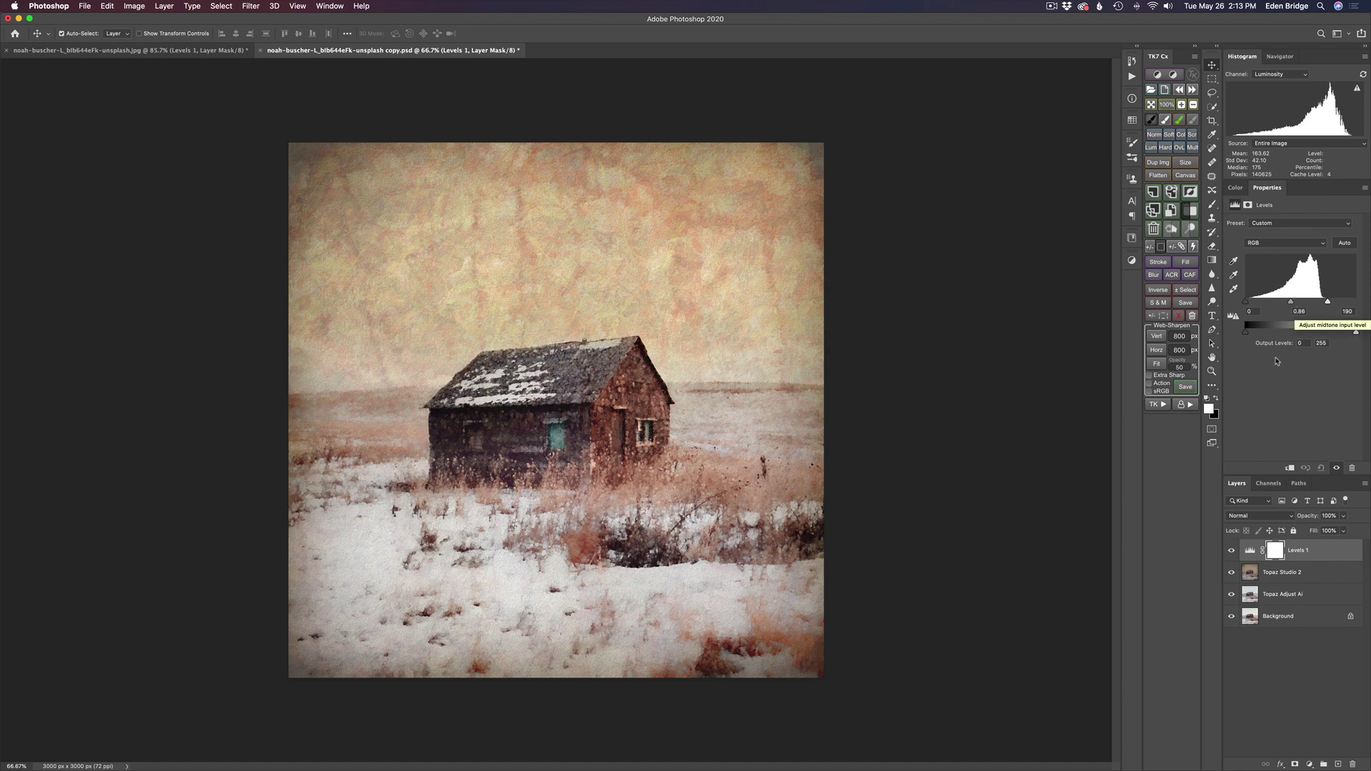
{"action": "left_click", "coordinate": [1232, 552]}
{"action": "left_click", "coordinate": [1231, 553]}
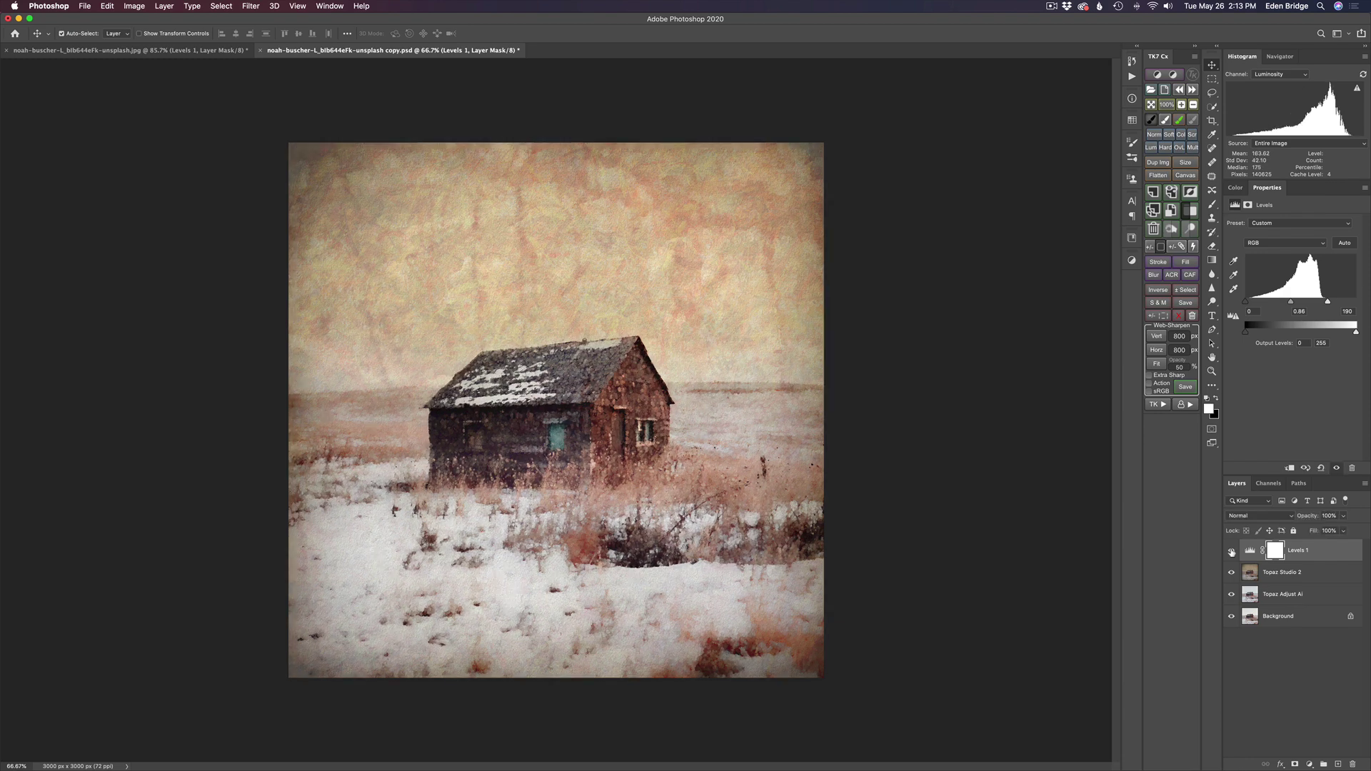